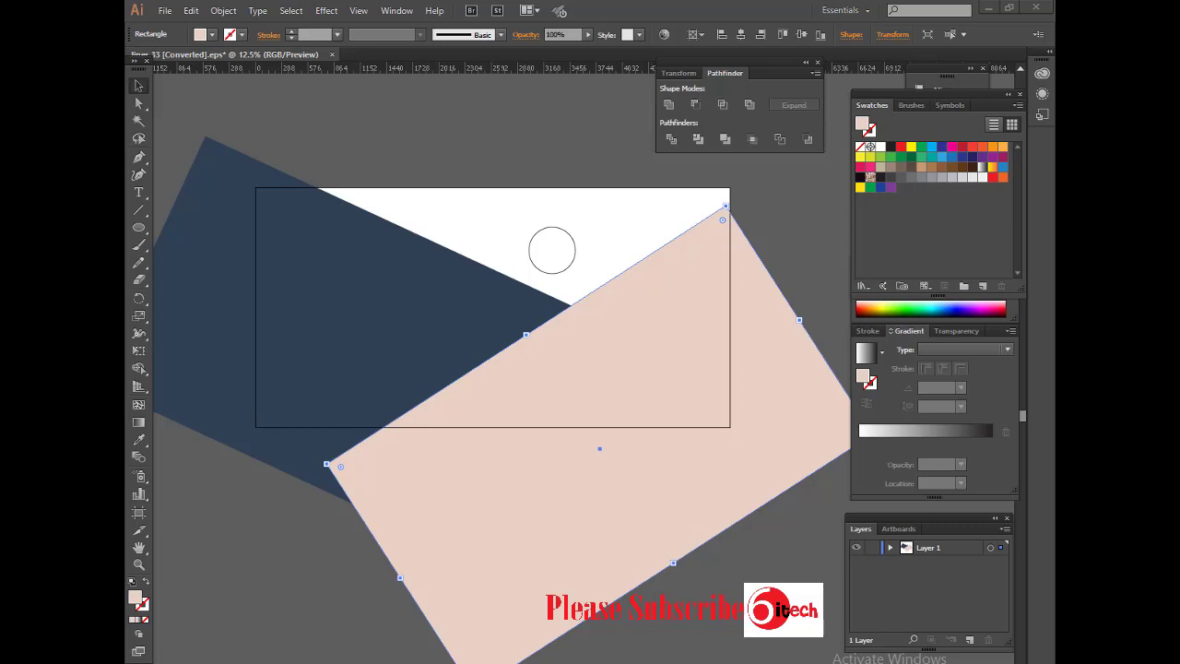
# Step: Expand the small circle outline into a filled shape
pyautogui.click(571, 271)
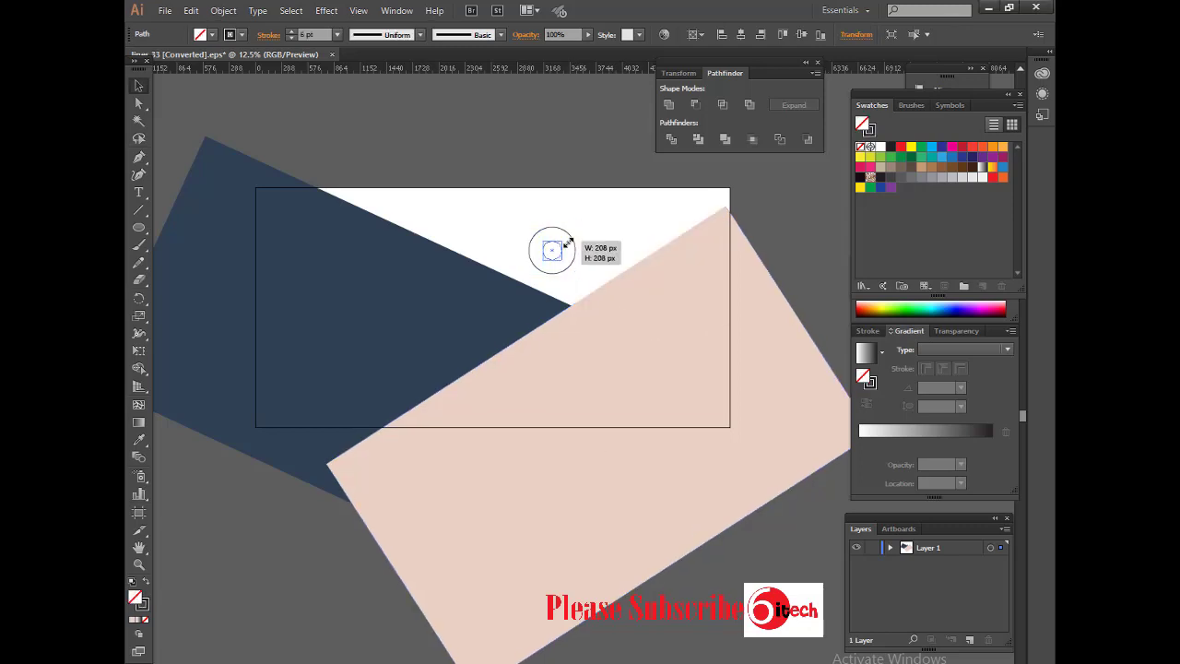
pyautogui.click(223, 10)
pyautogui.click(247, 165)
pyautogui.click(553, 442)
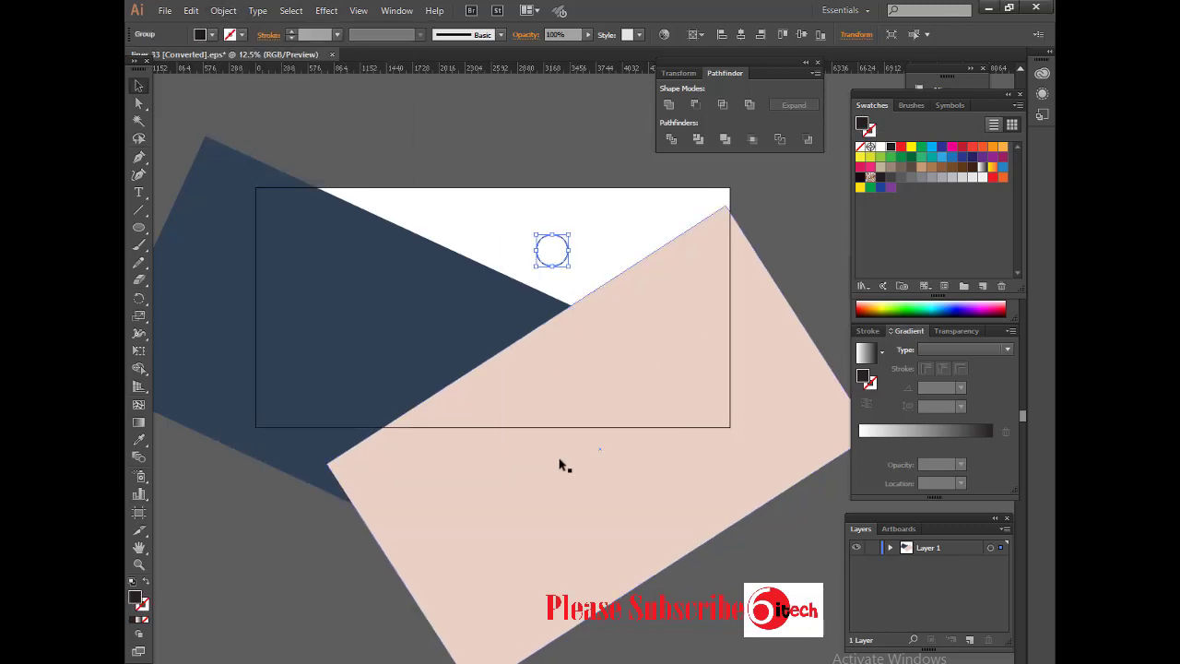
pyautogui.click(223, 10)
pyautogui.press('Escape')
pyautogui.press('i')
pyautogui.press('v')
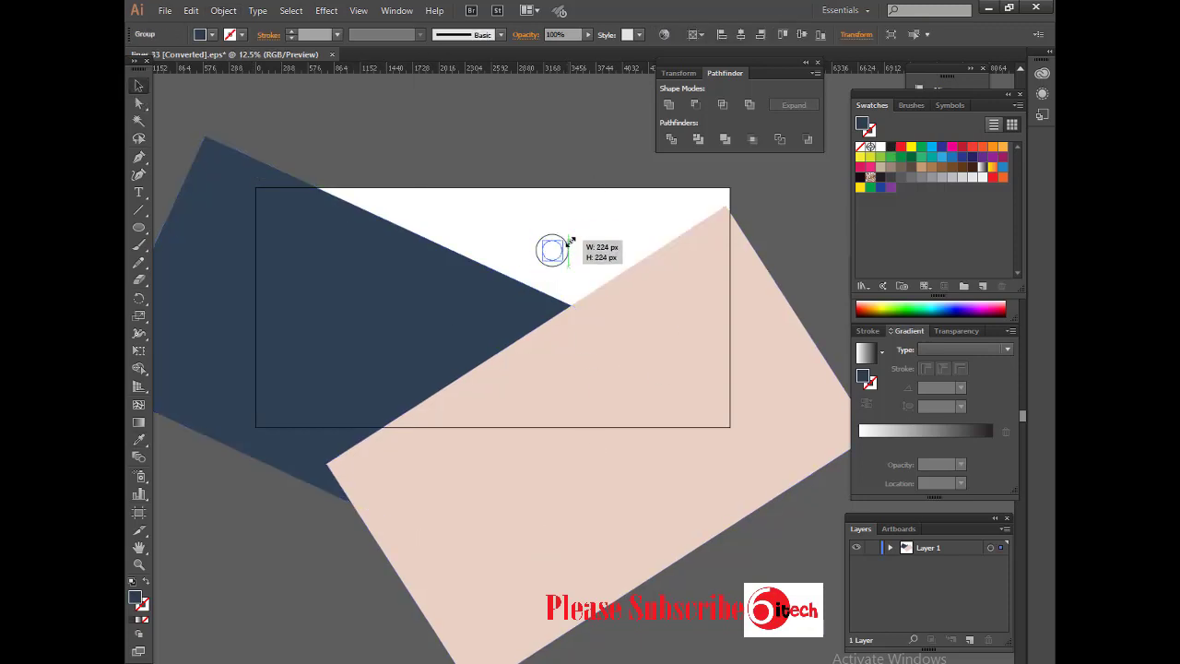
# Step: Enlarge the circle slightly and place copies on the pink shape and navy area
pyautogui.moveTo(564, 259); pyautogui.dragTo(672, 306)
pyautogui.moveTo(609, 381); pyautogui.dragTo(609, 380)
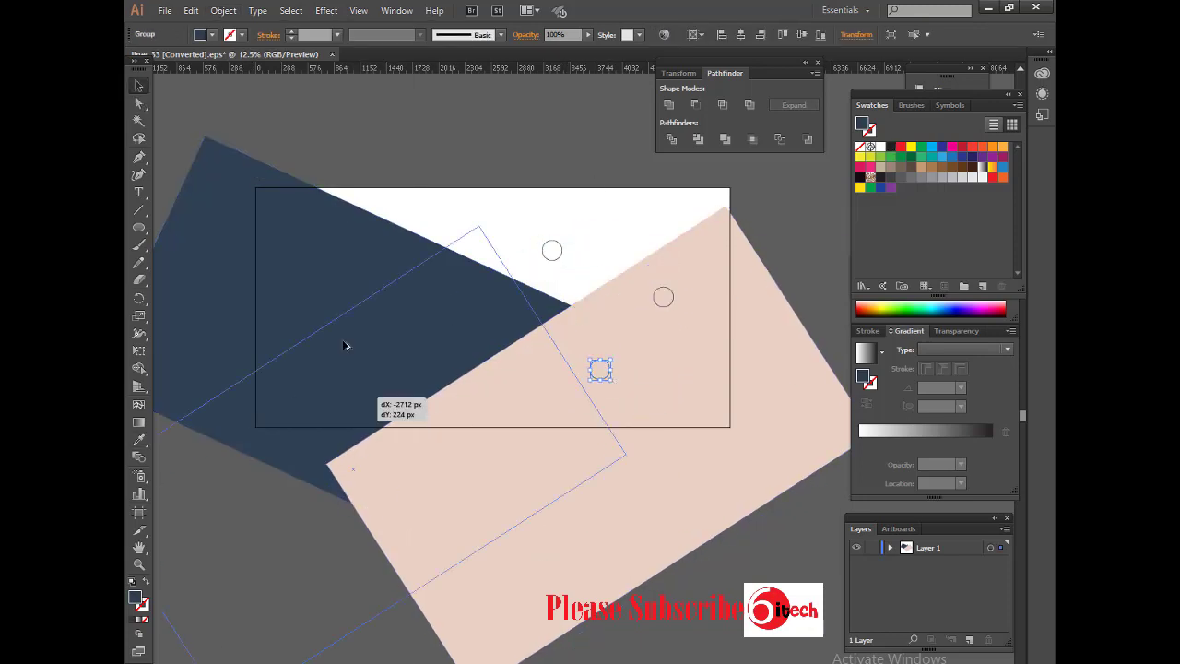
pyautogui.click(470, 206)
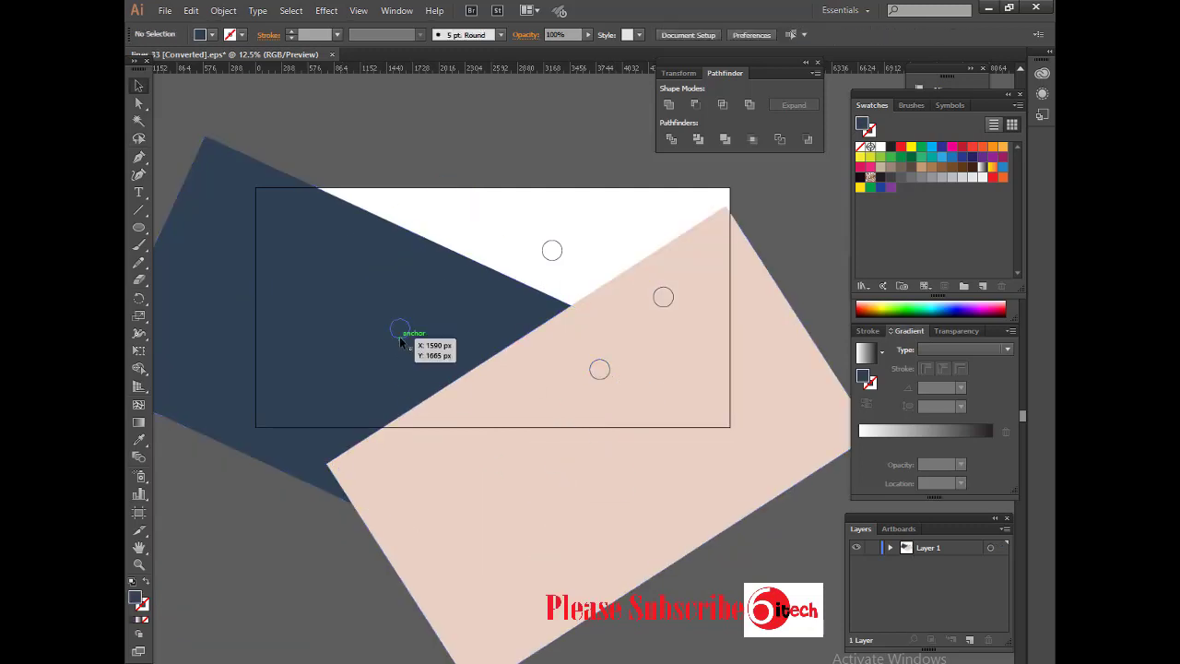
pyautogui.moveTo(399, 337); pyautogui.dragTo(306, 320)
pyautogui.press('i')
pyautogui.moveTo(331, 401); pyautogui.dragTo(323, 406)
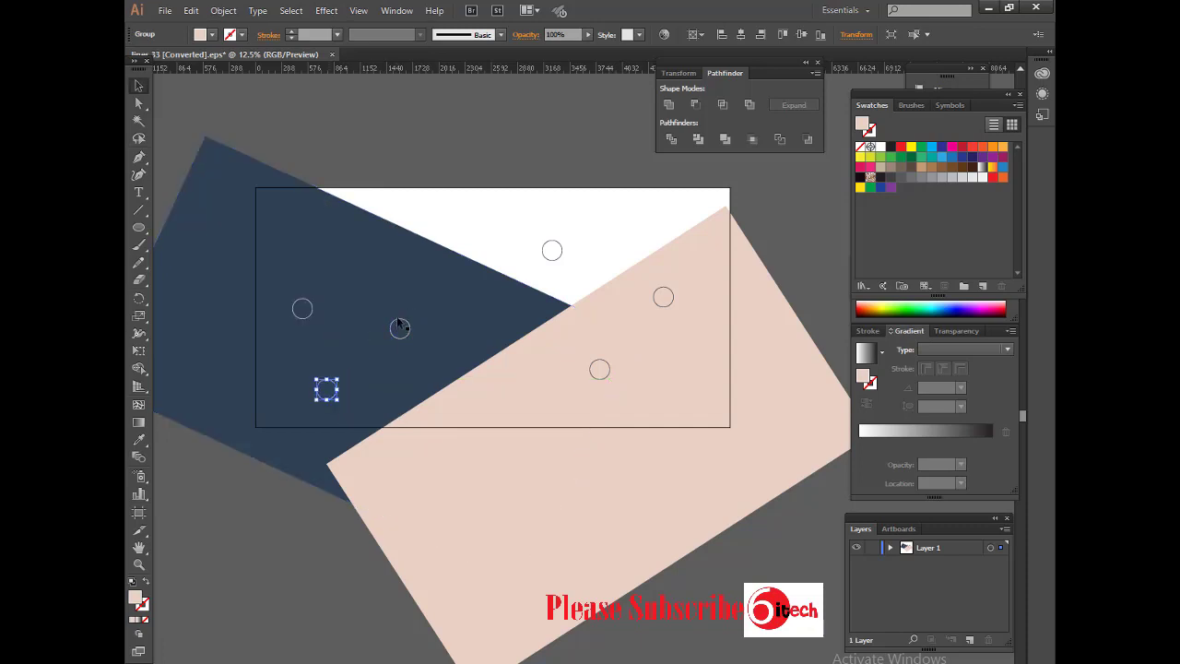
pyautogui.moveTo(311, 254); pyautogui.dragTo(435, 293)
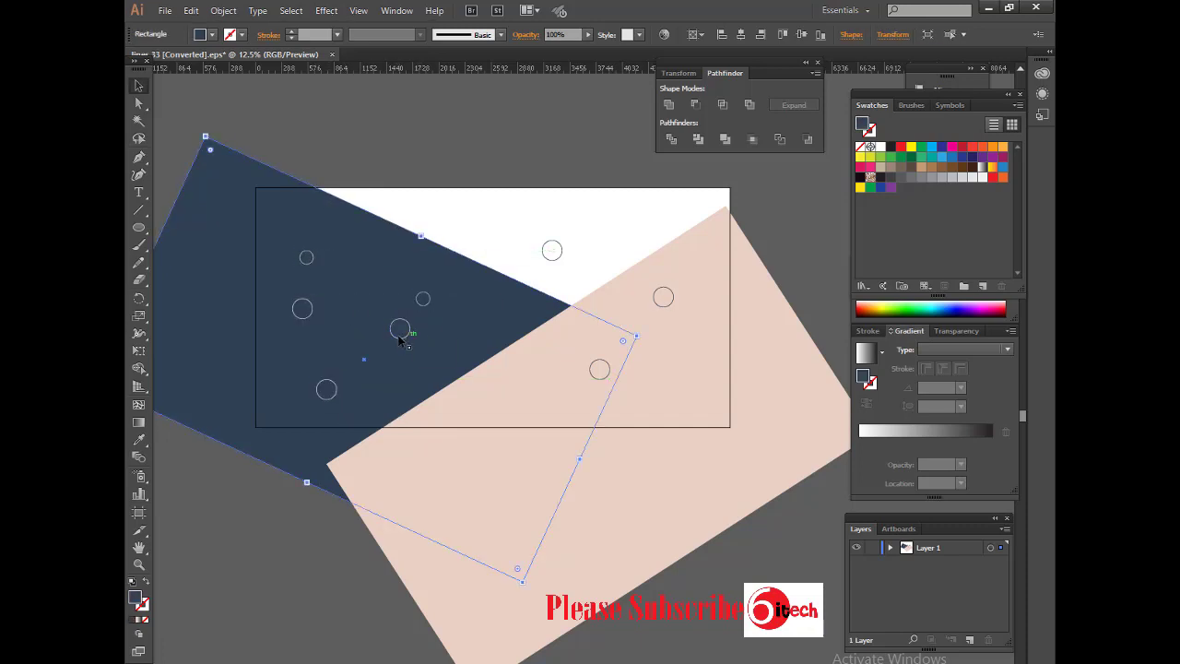
# Step: Place more small circle copies within the navy area and near the artboard top
pyautogui.moveTo(399, 340); pyautogui.dragTo(371, 355)
pyautogui.moveTo(397, 434); pyautogui.dragTo(385, 399)
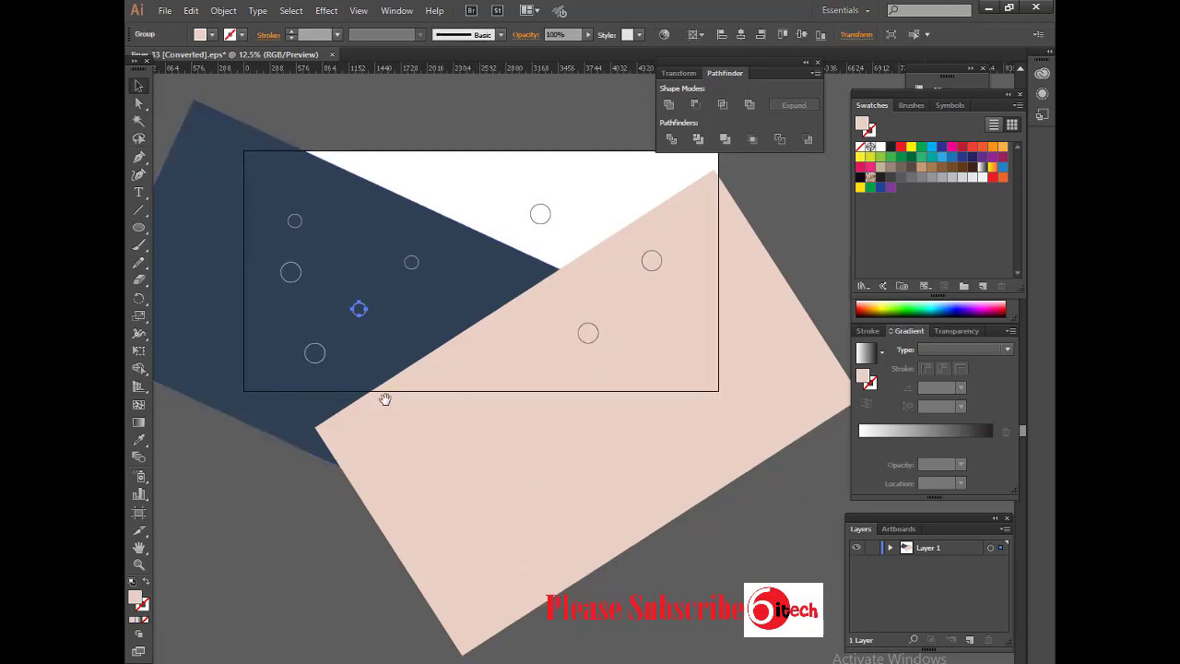
pyautogui.scroll(3, 417, 348)
pyautogui.moveTo(505, 255); pyautogui.dragTo(492, 267)
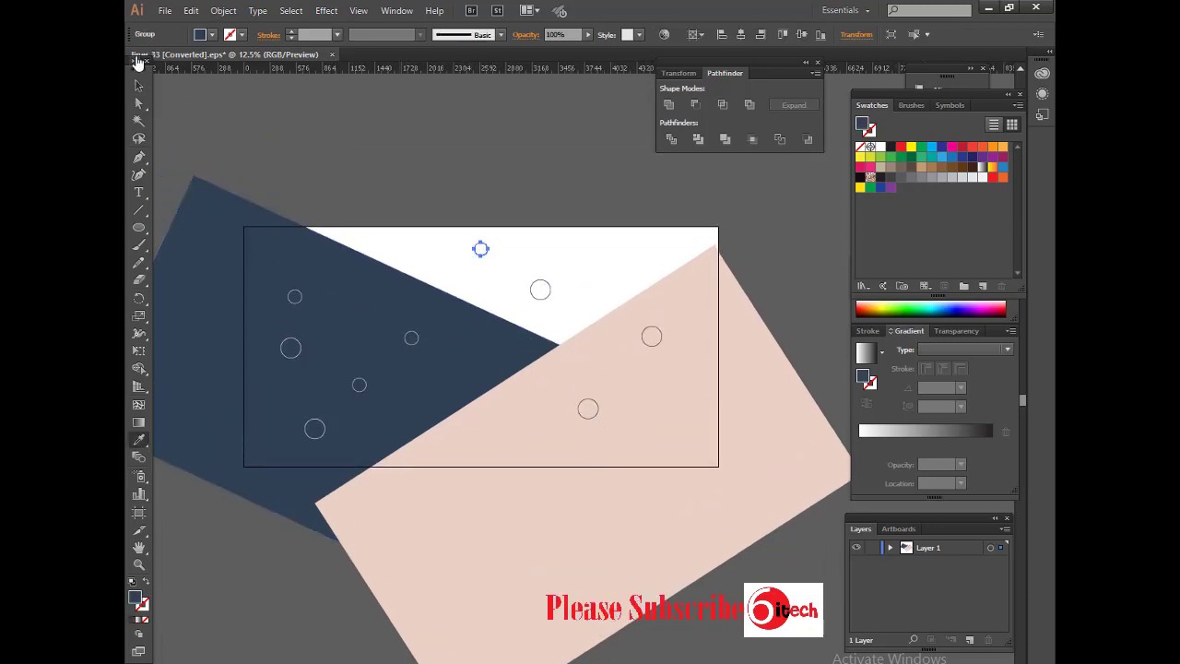
pyautogui.moveTo(706, 611); pyautogui.dragTo(706, 566)
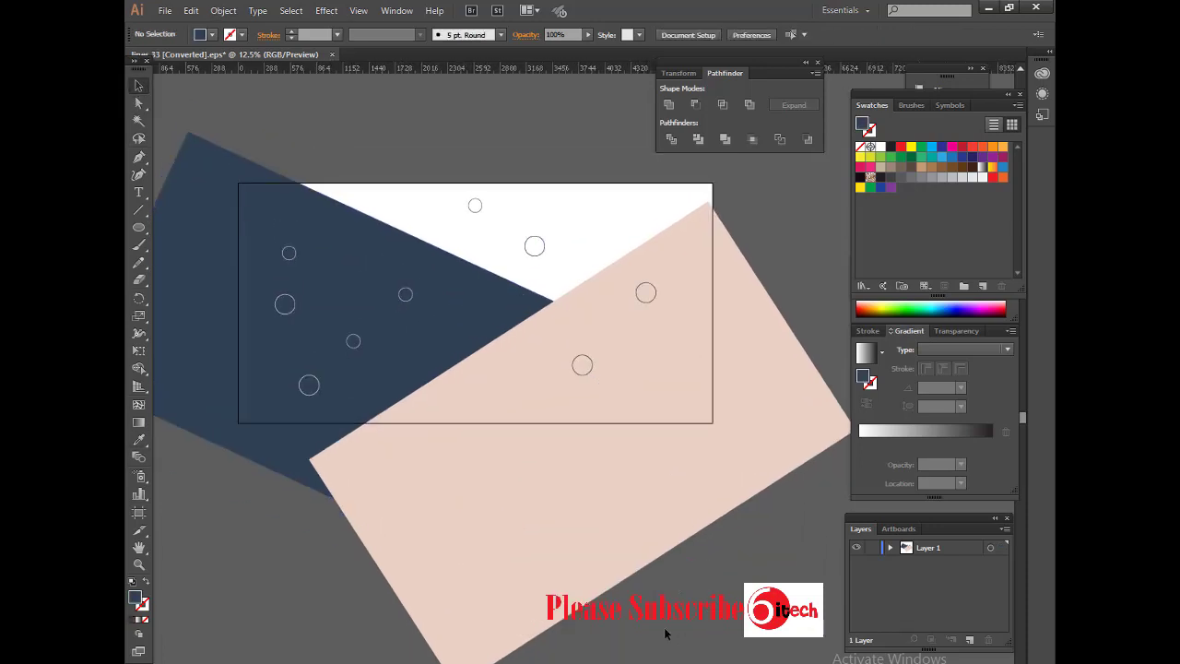
pyautogui.moveTo(665, 633); pyautogui.dragTo(687, 519)
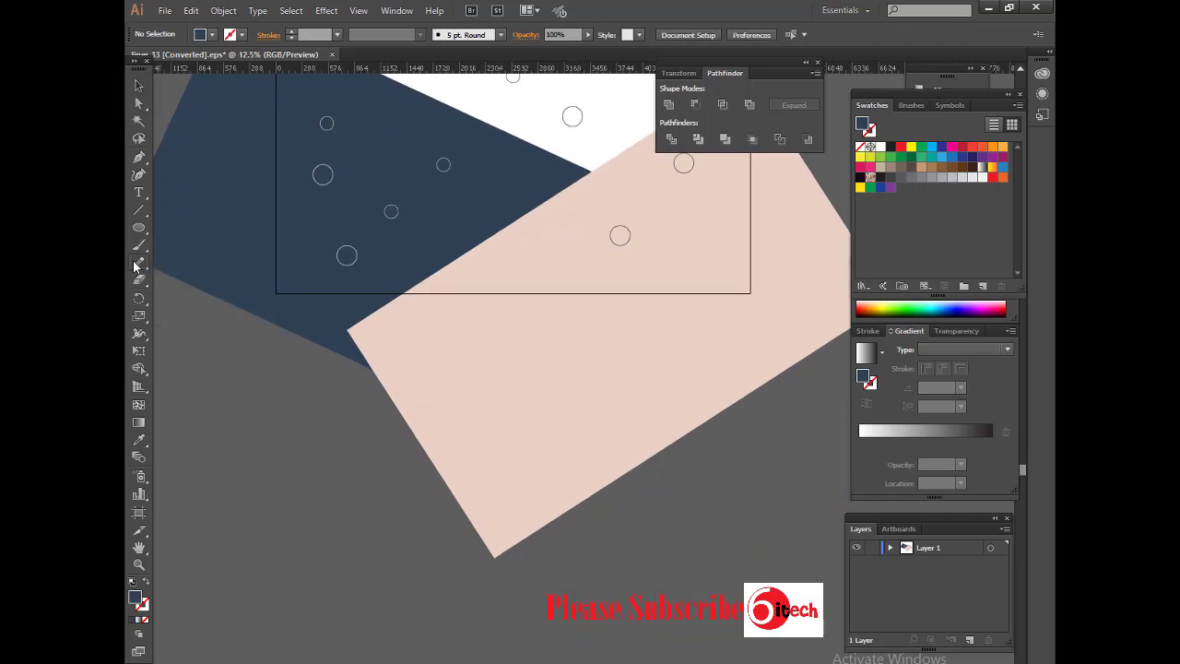
# Step: Paint a short diagonal stroke with the Charcoal - Feather brush at 18 pt
pyautogui.click(500, 34)
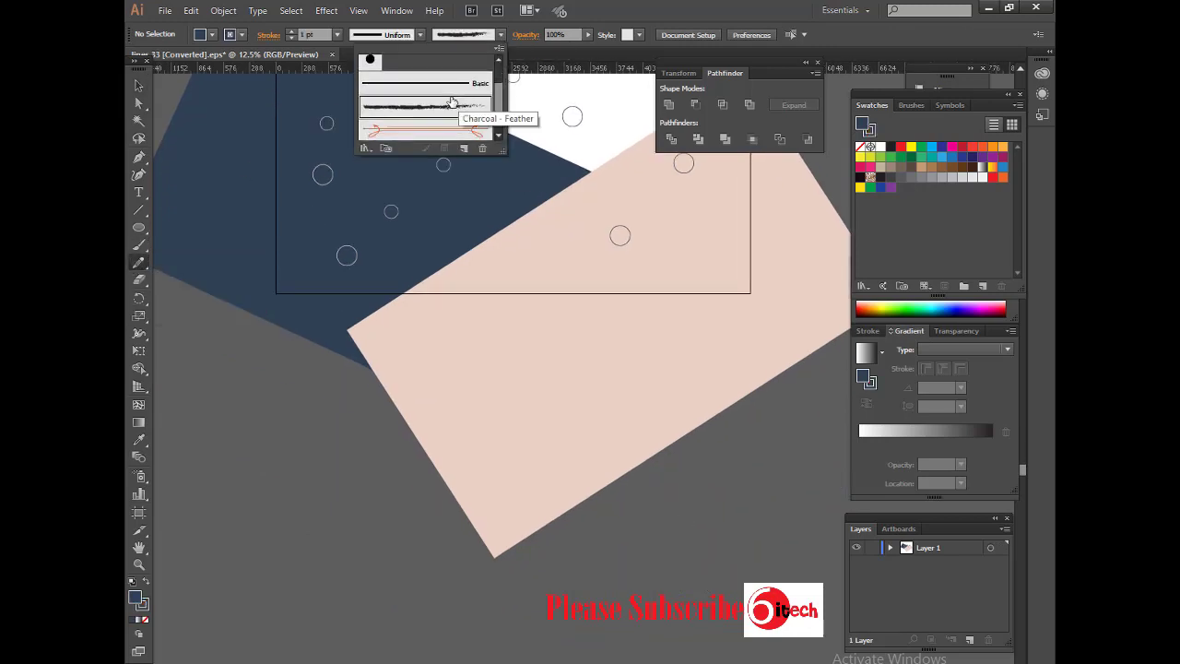
pyautogui.click(443, 106)
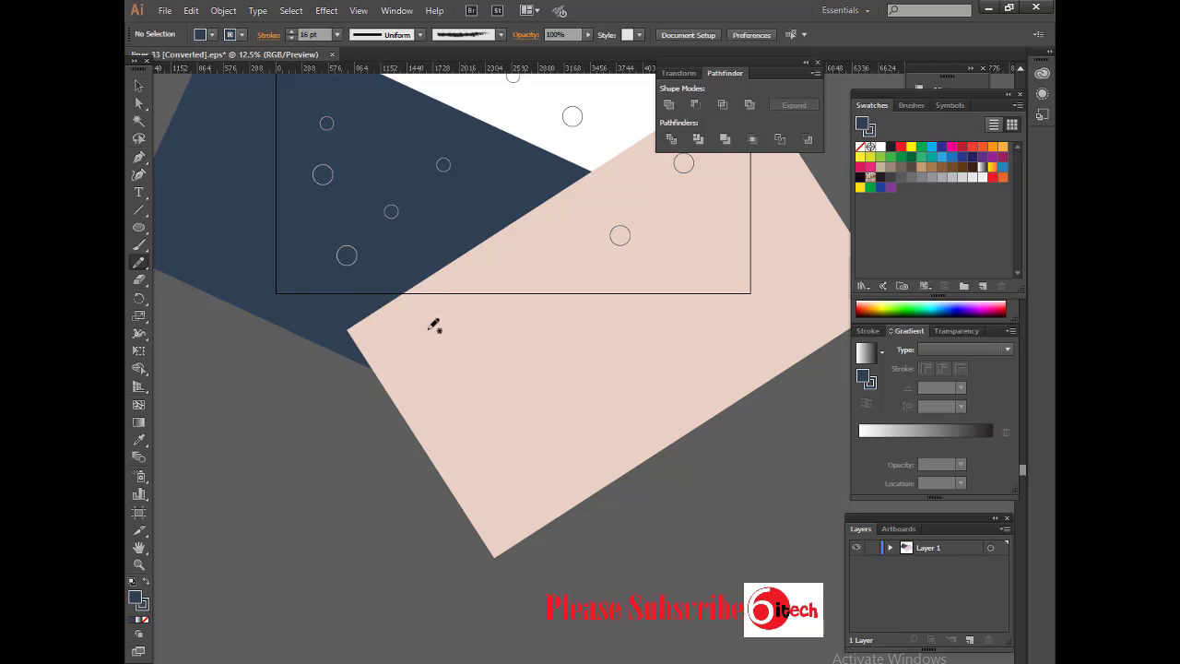
pyautogui.moveTo(427, 323); pyautogui.dragTo(466, 379)
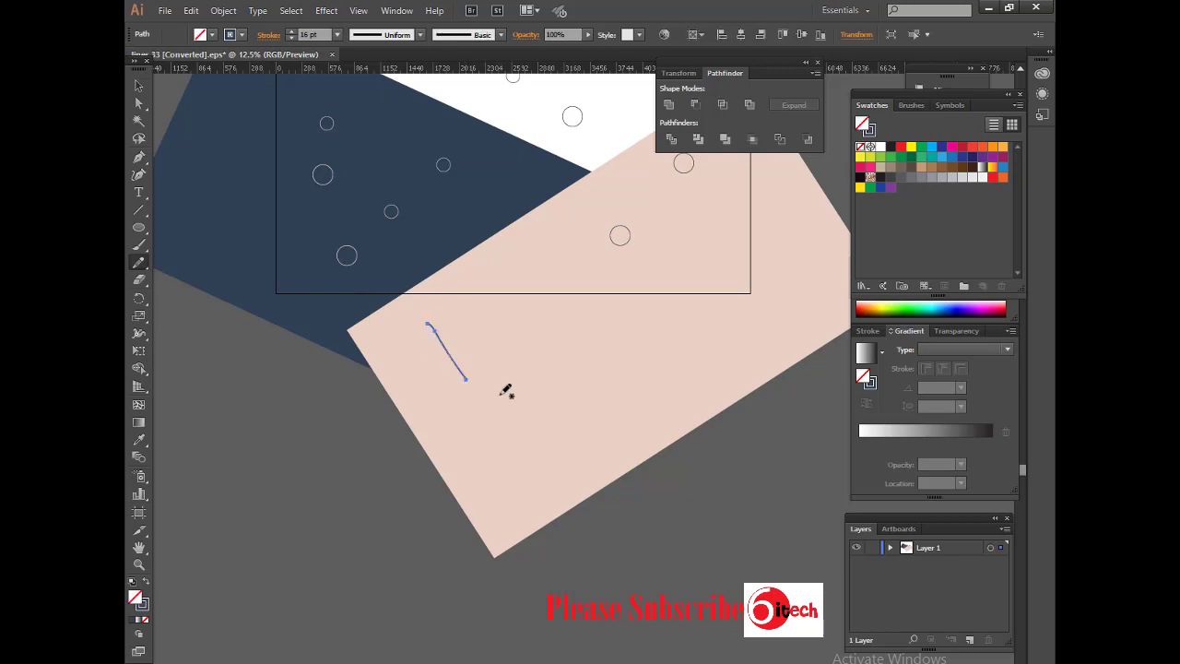
pyautogui.click(501, 35)
pyautogui.click(447, 110)
pyautogui.click(337, 34)
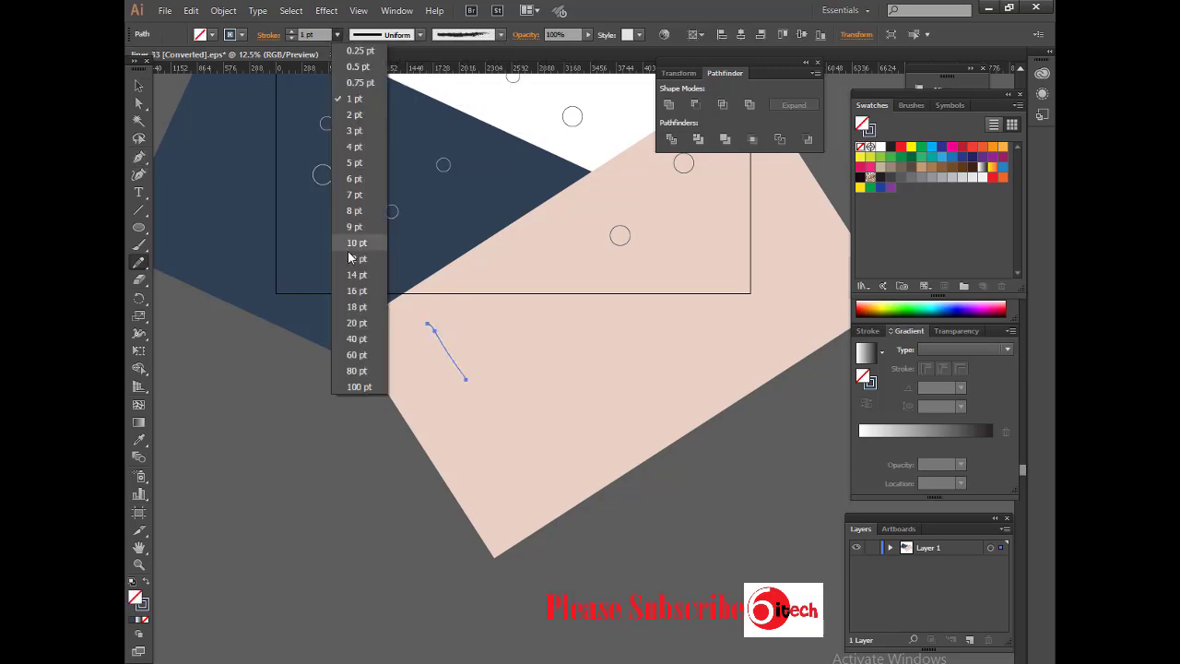
pyautogui.click(352, 258)
pyautogui.click(337, 34)
pyautogui.click(351, 307)
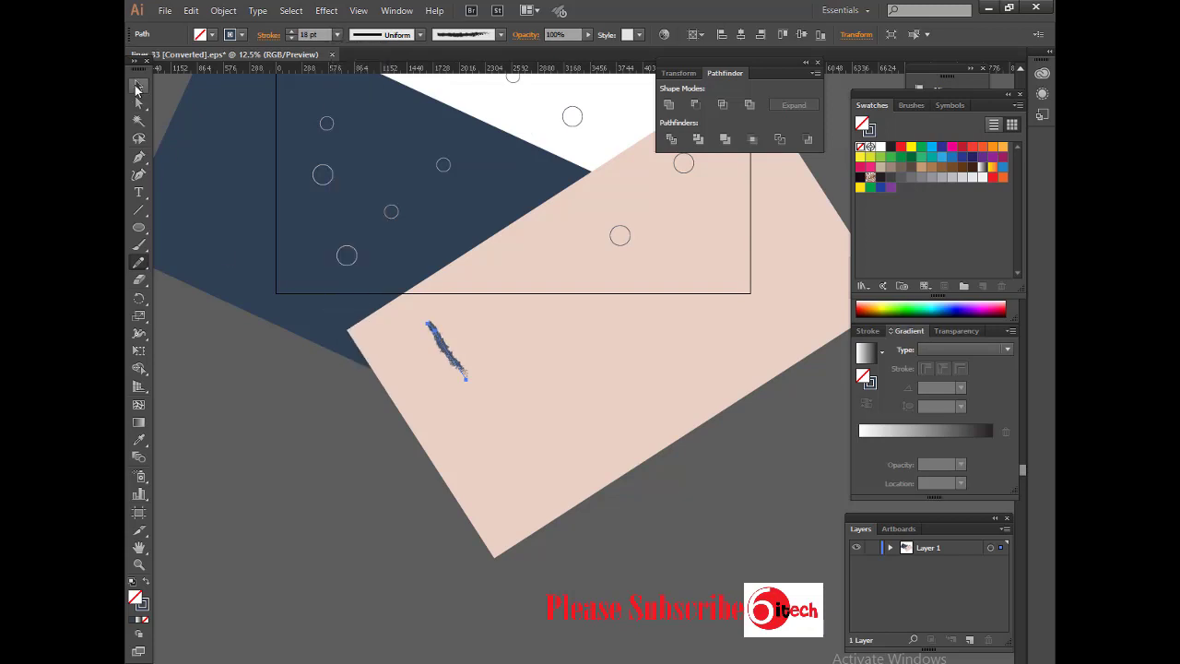
# Step: Expand the stroke's appearance, shrink it onto the diagonal edge and fill it white
pyautogui.press('v')
pyautogui.click(223, 10)
pyautogui.click(297, 182)
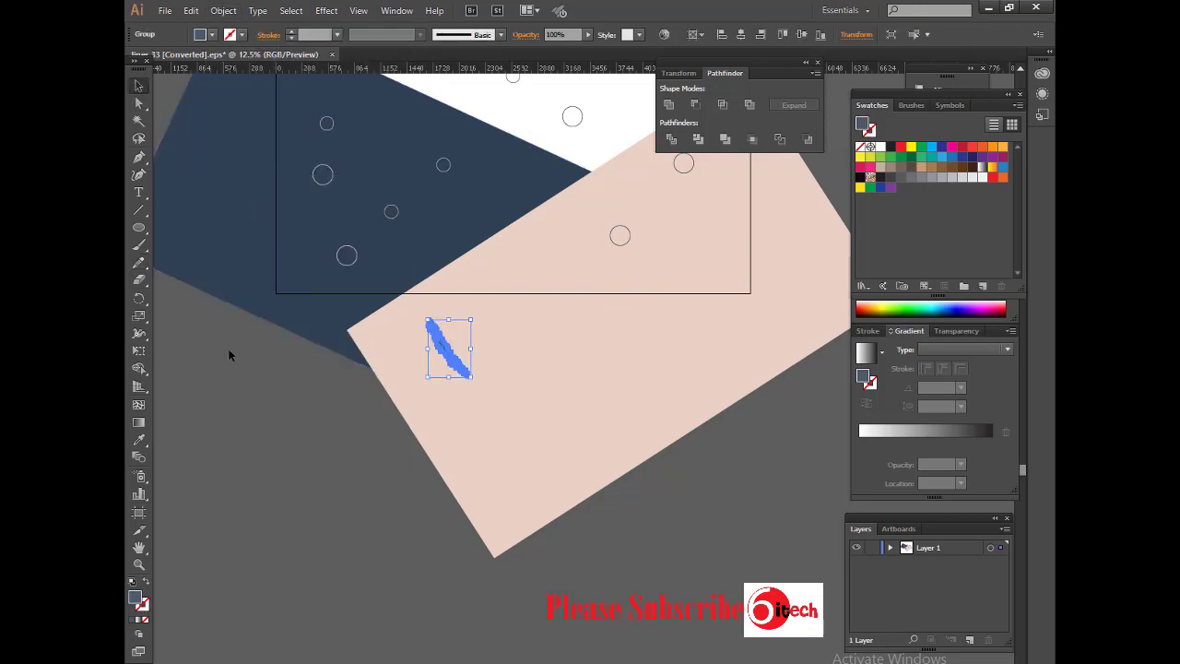
pyautogui.moveTo(472, 320)
pyautogui.mouseDown()
pyautogui.moveTo(456, 340)
pyautogui.moveTo(421, 287)
pyautogui.mouseUp()
pyautogui.click(809, 193)
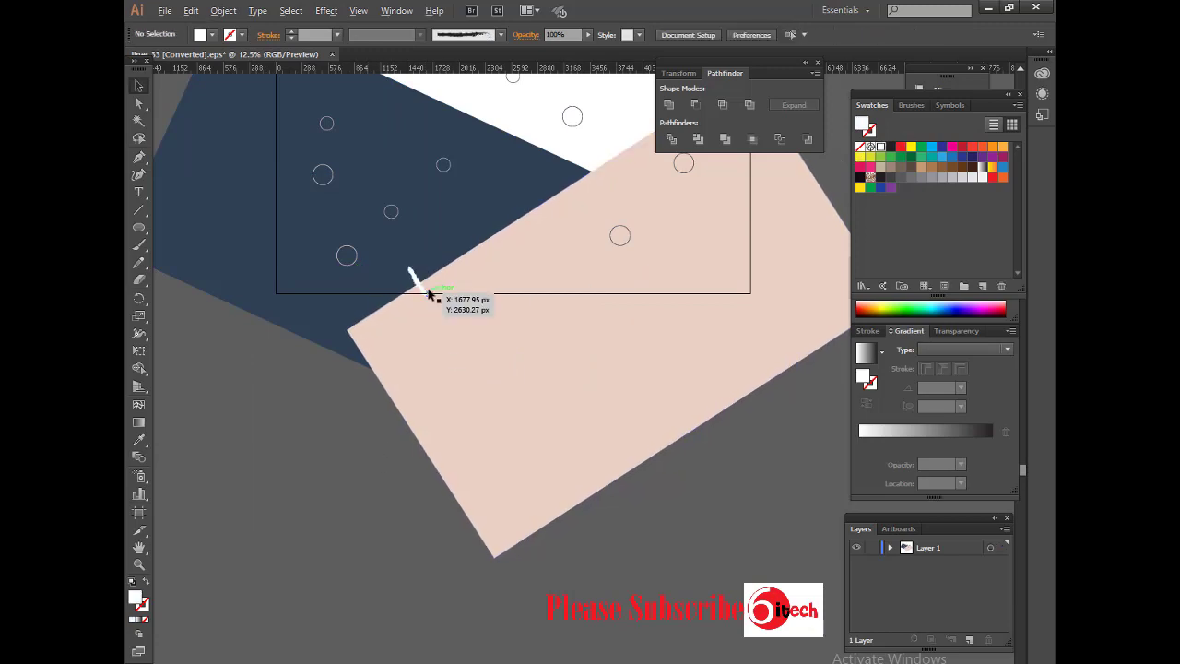
# Step: Duplicate the white mark along the edge with Ctrl+D to build a row of dashes
pyautogui.moveTo(440, 280); pyautogui.dragTo(440, 281)
pyautogui.hotkey('ctrl', 'd')
pyautogui.hotkey('ctrl', 'd')
pyautogui.hotkey('ctrl', 'd')
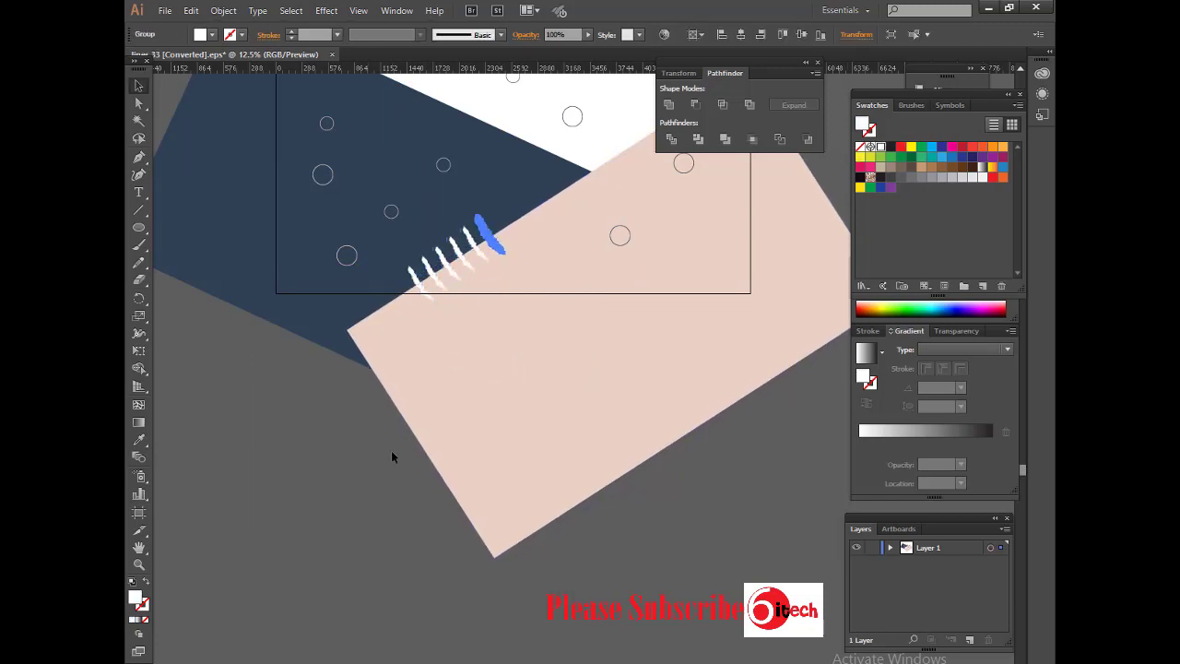
pyautogui.click(391, 455)
pyautogui.moveTo(391, 456); pyautogui.dragTo(362, 530)
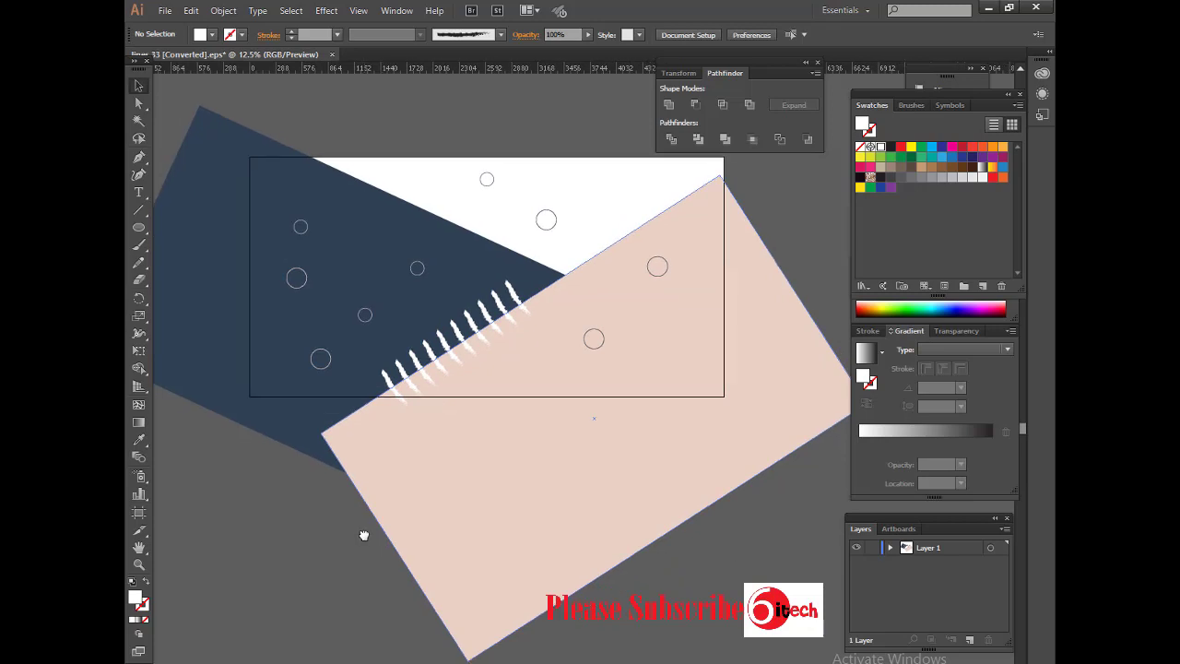
# Step: Move a white mark to the row's end and place red mark copies between white ones
pyautogui.moveTo(402, 392)
pyautogui.mouseDown()
pyautogui.moveTo(416, 395)
pyautogui.moveTo(396, 376)
pyautogui.moveTo(419, 371)
pyautogui.mouseUp()
pyautogui.click(414, 398)
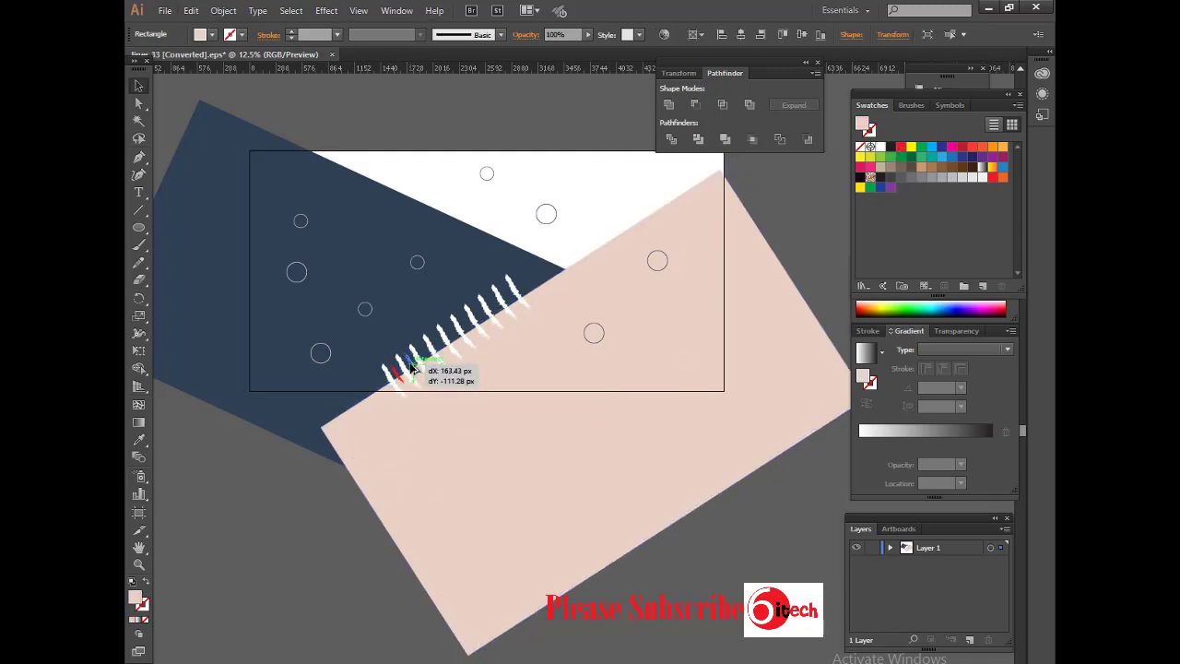
pyautogui.moveTo(412, 368); pyautogui.dragTo(413, 368)
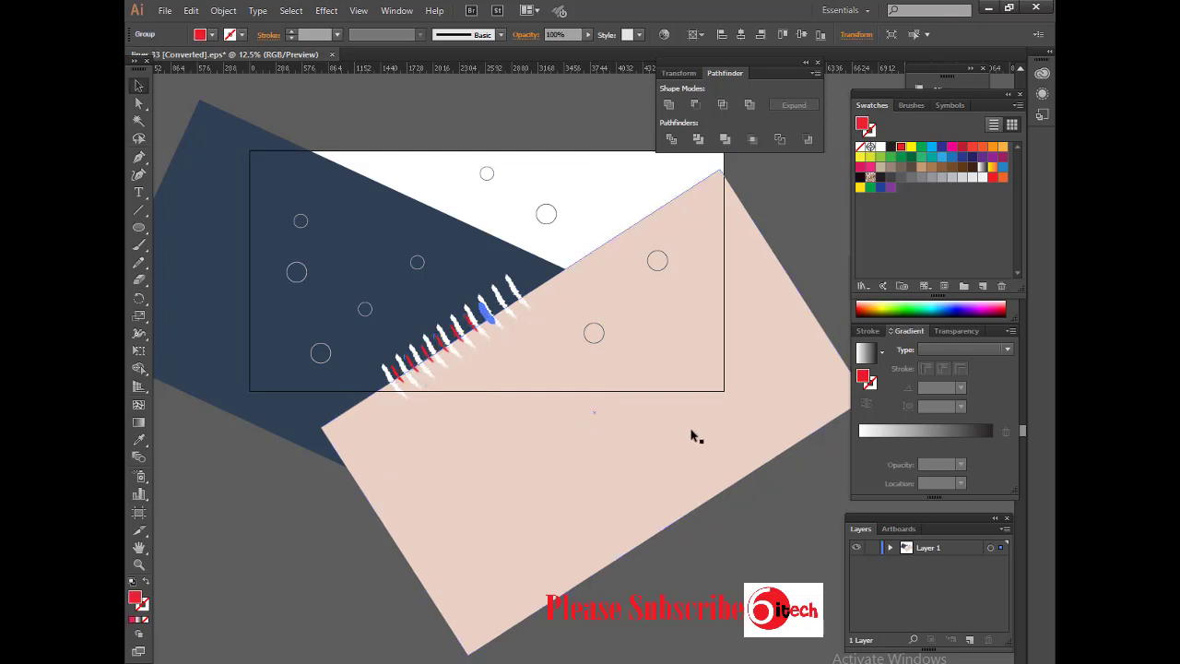
pyautogui.click(717, 542)
pyautogui.moveTo(720, 544); pyautogui.dragTo(726, 566)
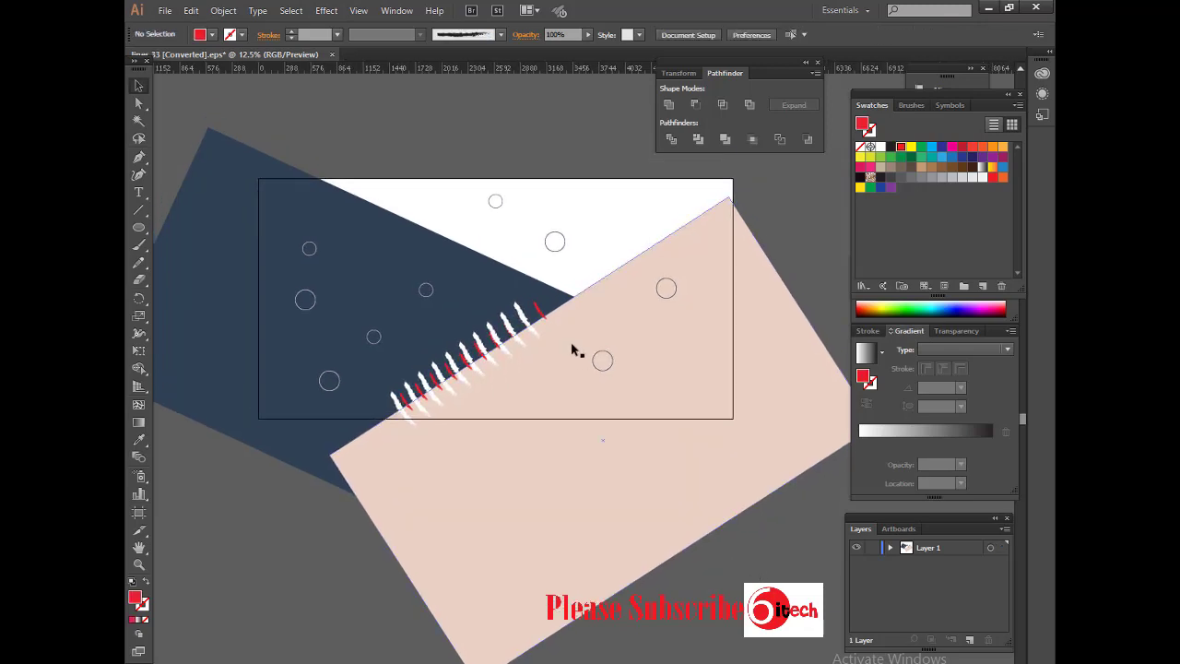
pyautogui.moveTo(517, 324); pyautogui.dragTo(496, 343)
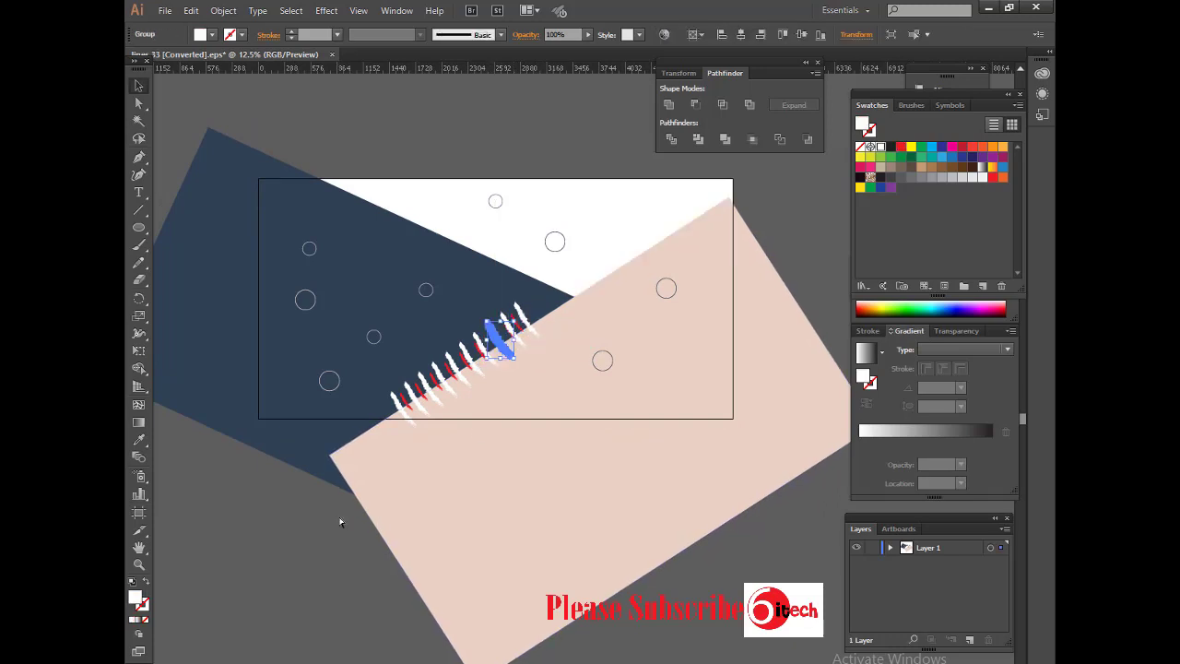
# Step: Zoom in and move more red marks into the gaps near the top of the row
pyautogui.hotkey('ctrl', '+')
pyautogui.click(431, 468)
pyautogui.scroll(2, 431, 469)
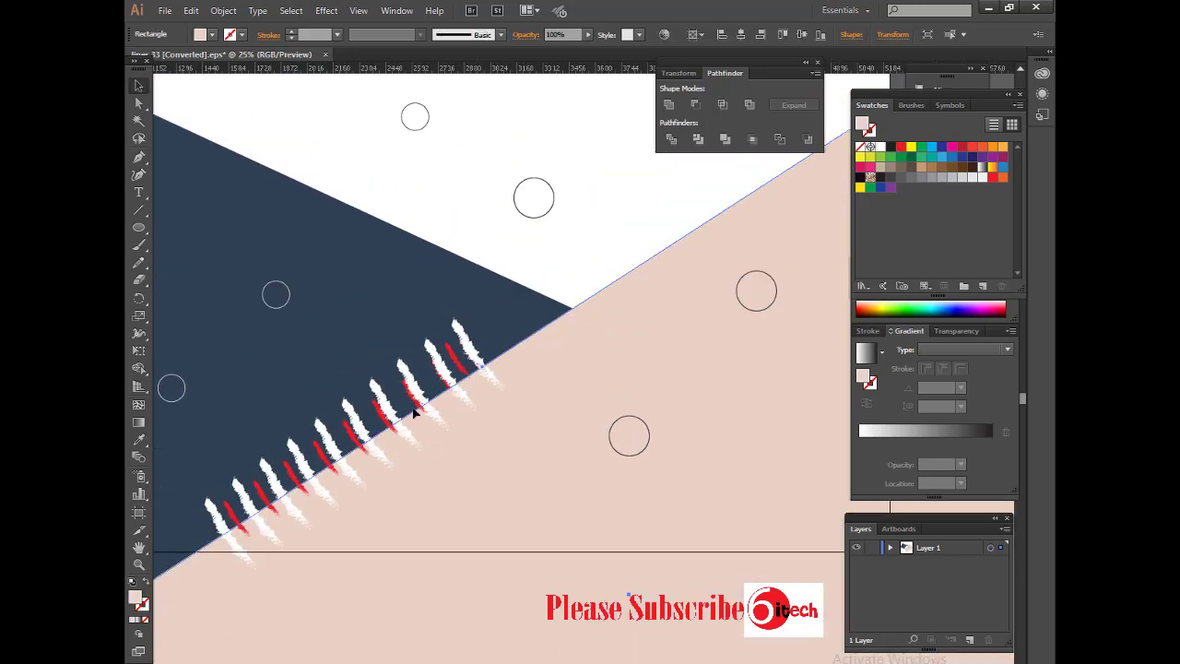
pyautogui.moveTo(422, 401); pyautogui.dragTo(352, 441)
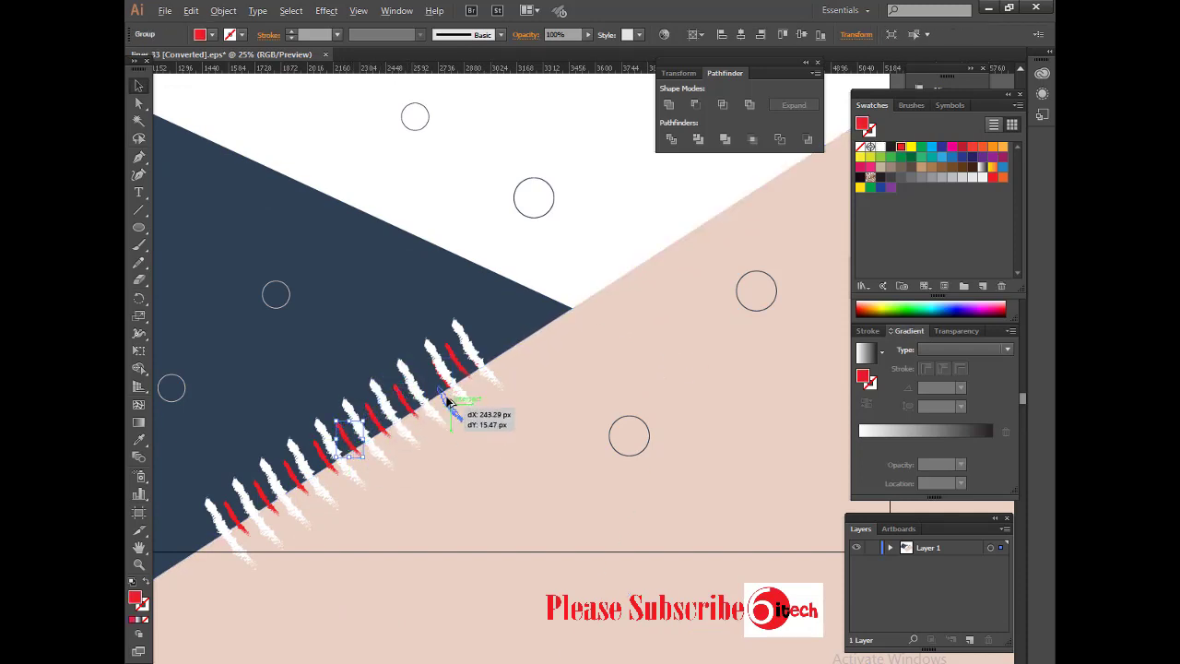
pyautogui.moveTo(430, 390); pyautogui.dragTo(432, 392)
pyautogui.keyDown('alt'); pyautogui.click(494, 481); pyautogui.keyUp('alt')
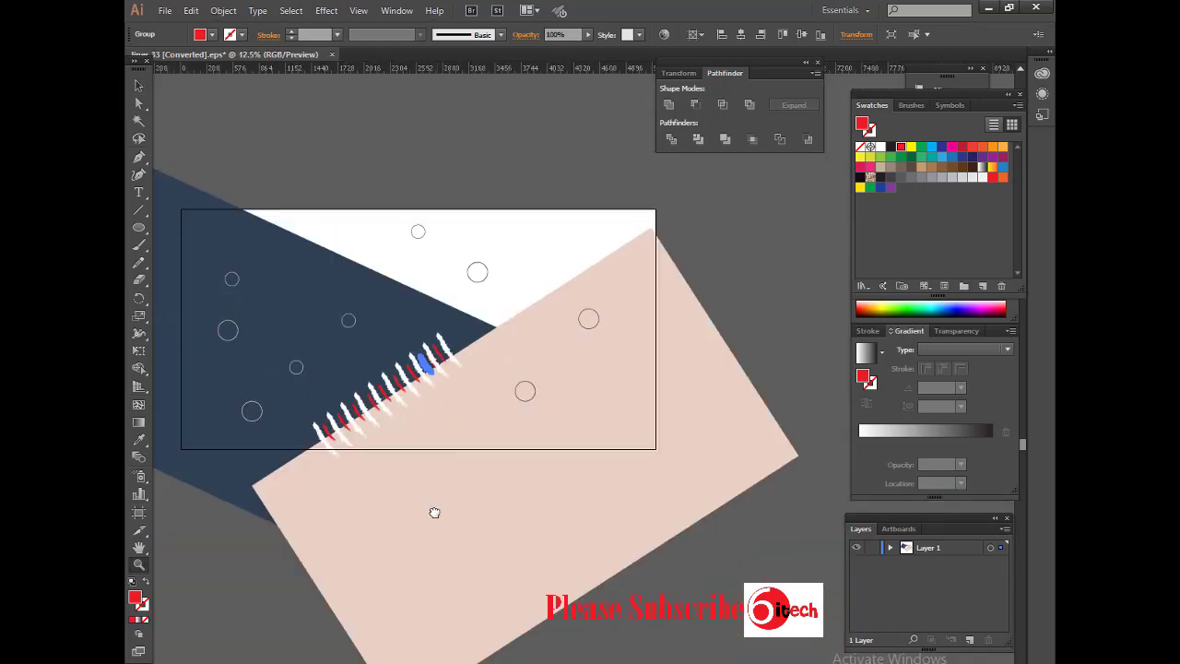
pyautogui.press('v')
pyautogui.click(331, 126)
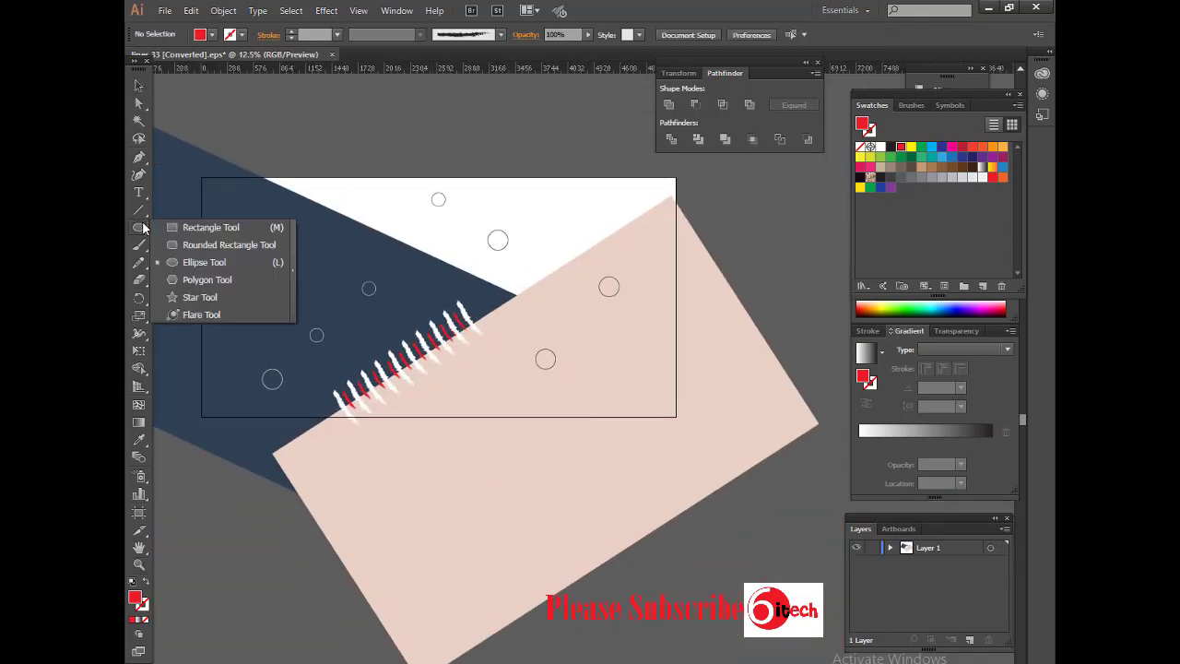
# Step: Create an exact-size red rectangle and align it over the banner outline
pyautogui.moveTo(138, 228); pyautogui.dragTo(180, 231)
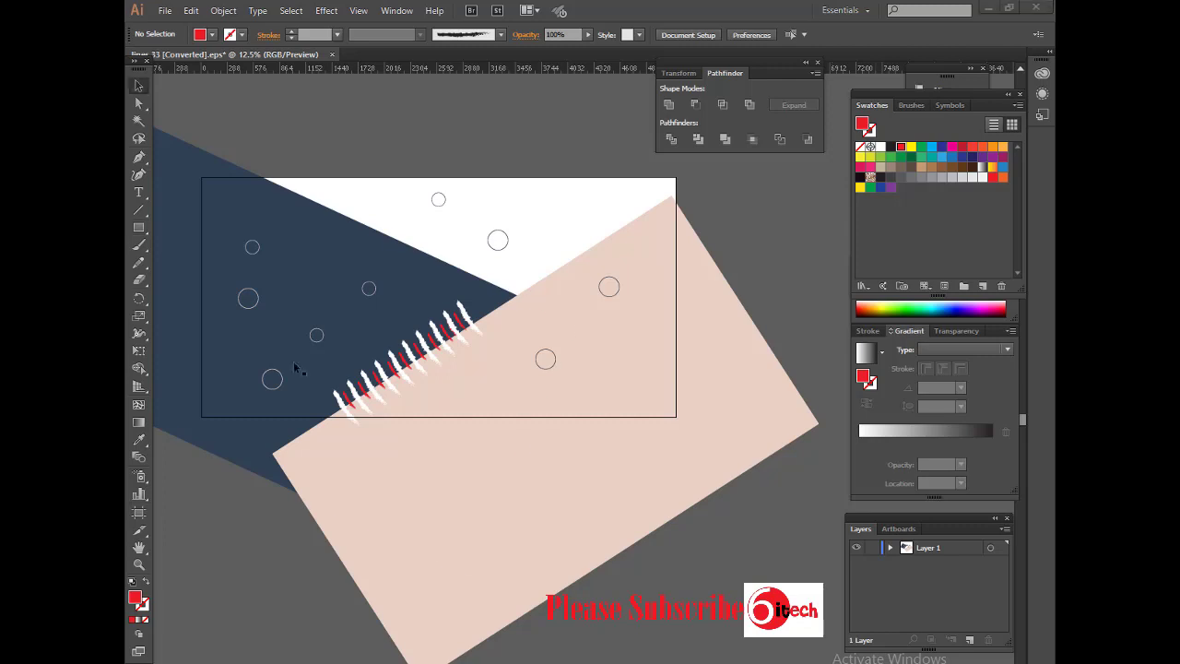
pyautogui.click(277, 220)
pyautogui.click(553, 387)
pyautogui.press('v')
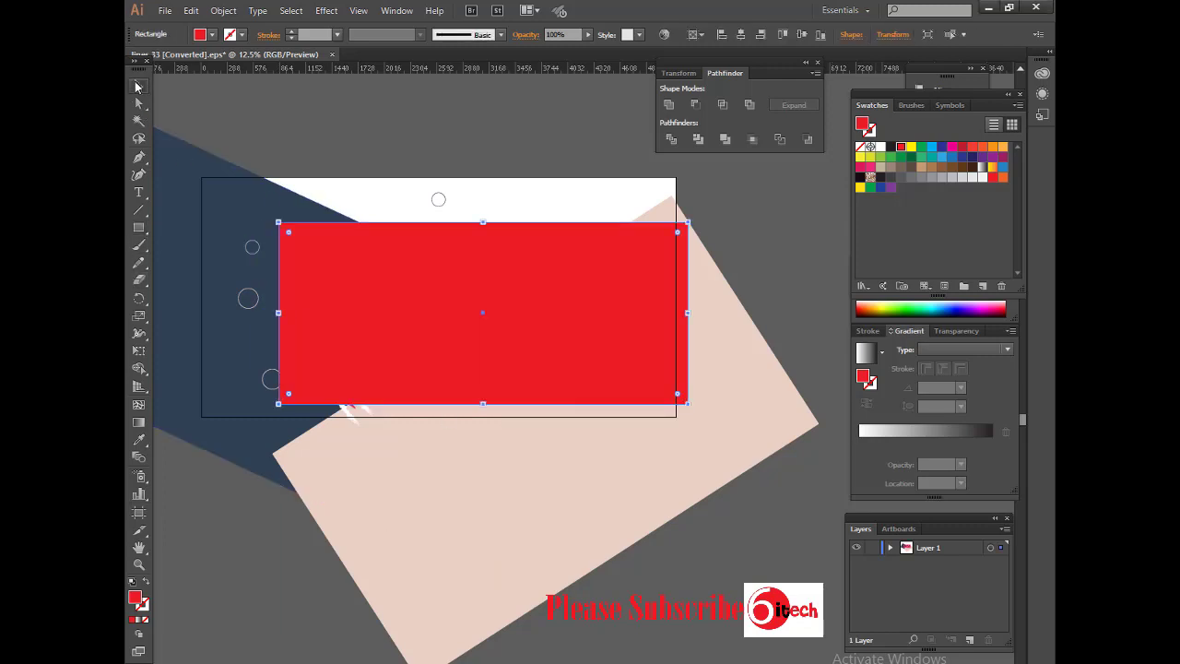
pyautogui.moveTo(478, 312); pyautogui.dragTo(399, 268)
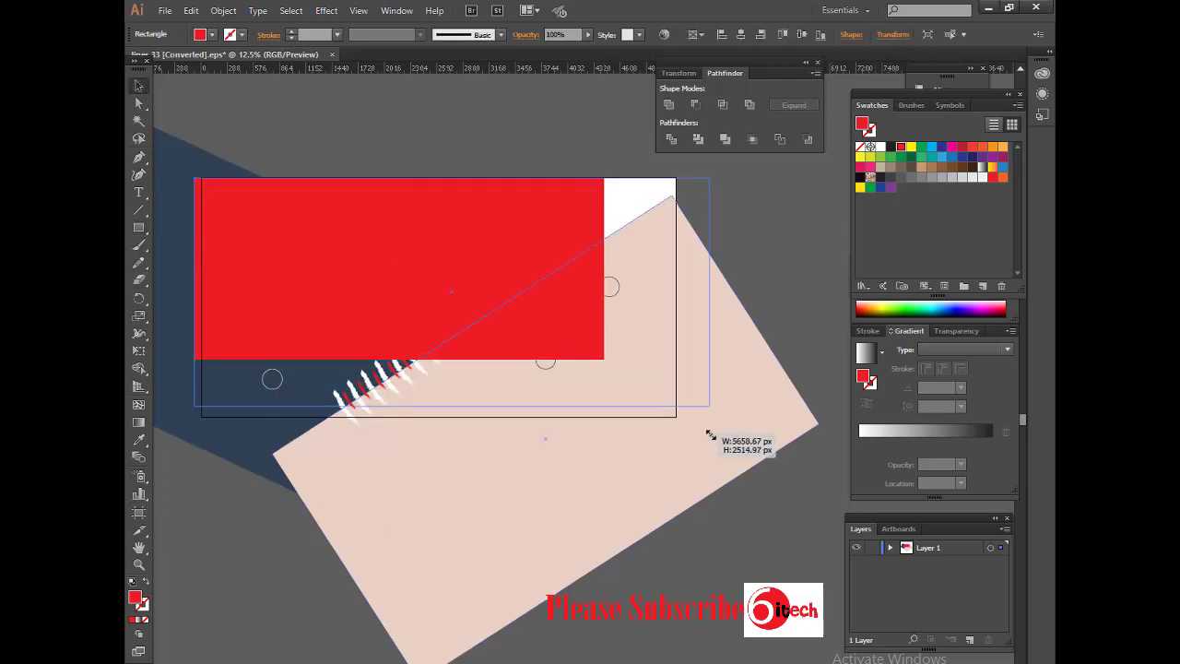
pyautogui.moveTo(606, 358)
pyautogui.mouseDown()
pyautogui.moveTo(677, 351)
pyautogui.moveTo(610, 362)
pyautogui.moveTo(598, 339)
pyautogui.mouseUp()
pyautogui.hotkey('ctrl', 'z')
pyautogui.click(255, 153)
pyautogui.moveTo(548, 378); pyautogui.dragTo(552, 393)
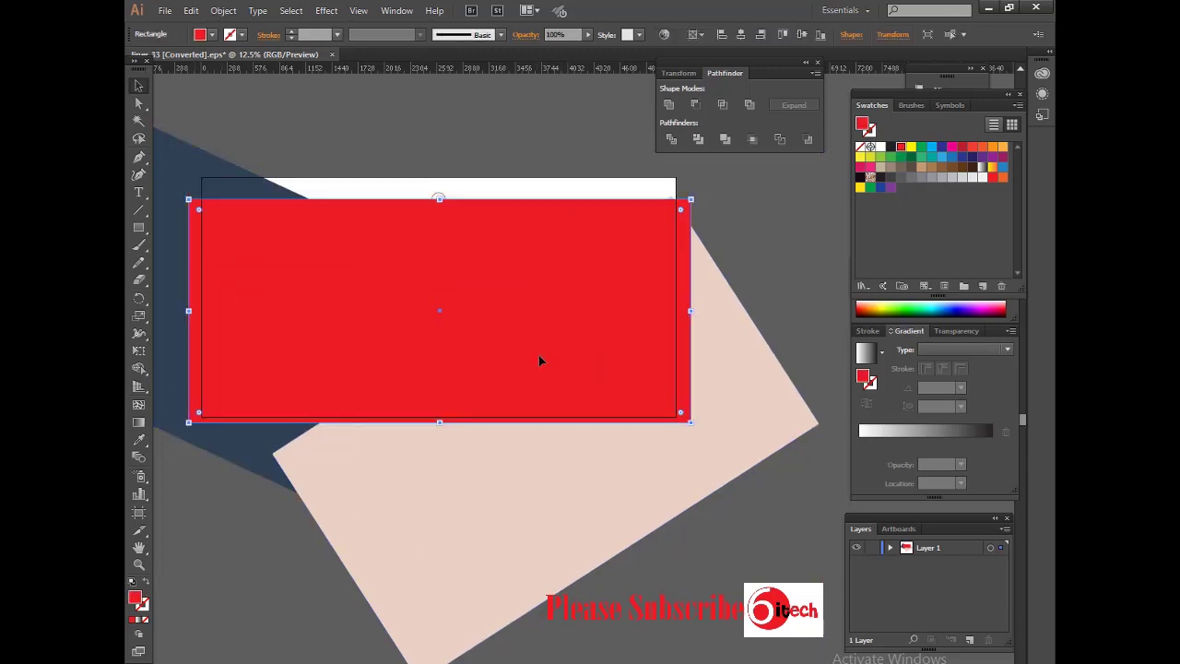
# Step: Clip all the banner artwork to the red rectangle and fit the artboard to the artwork bounds
pyautogui.hotkey('ctrl', 'a')
pyautogui.rightClick(486, 306)
pyautogui.click(565, 388)
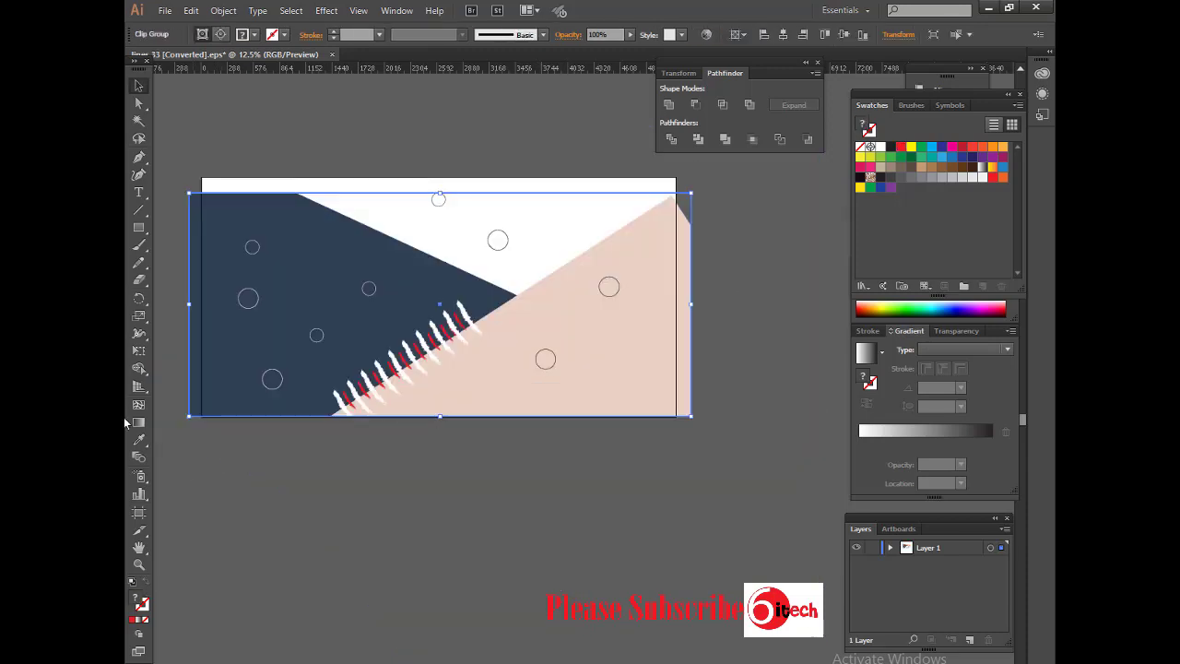
pyautogui.click(138, 512)
pyautogui.click(272, 34)
pyautogui.click(263, 65)
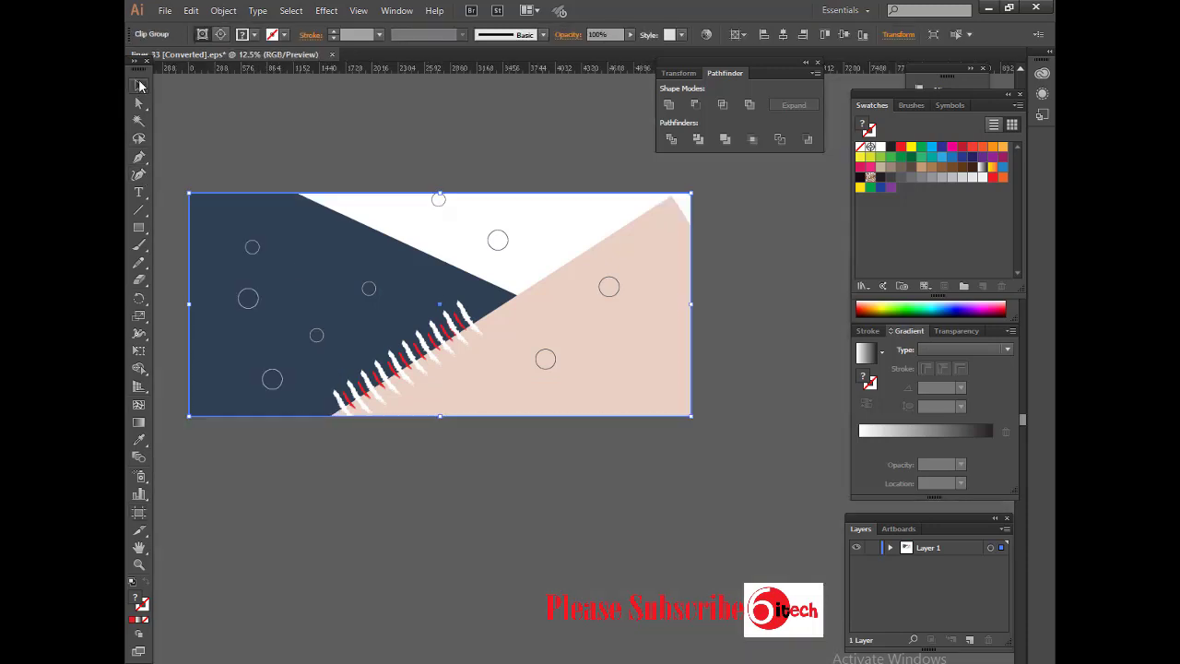
pyautogui.click(138, 84)
pyautogui.click(519, 338)
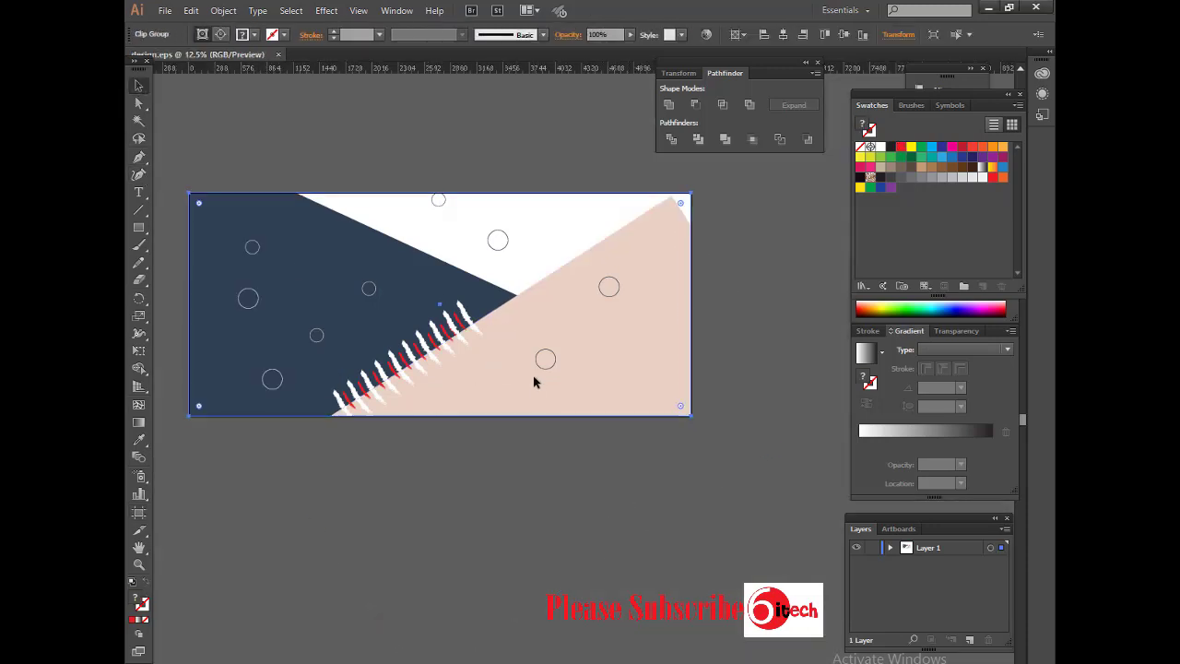
# Step: Rotate the clipped banner counter-clockwise and set its blend mode to Screen
pyautogui.moveTo(691, 453); pyautogui.dragTo(685, 255)
pyautogui.click(956, 330)
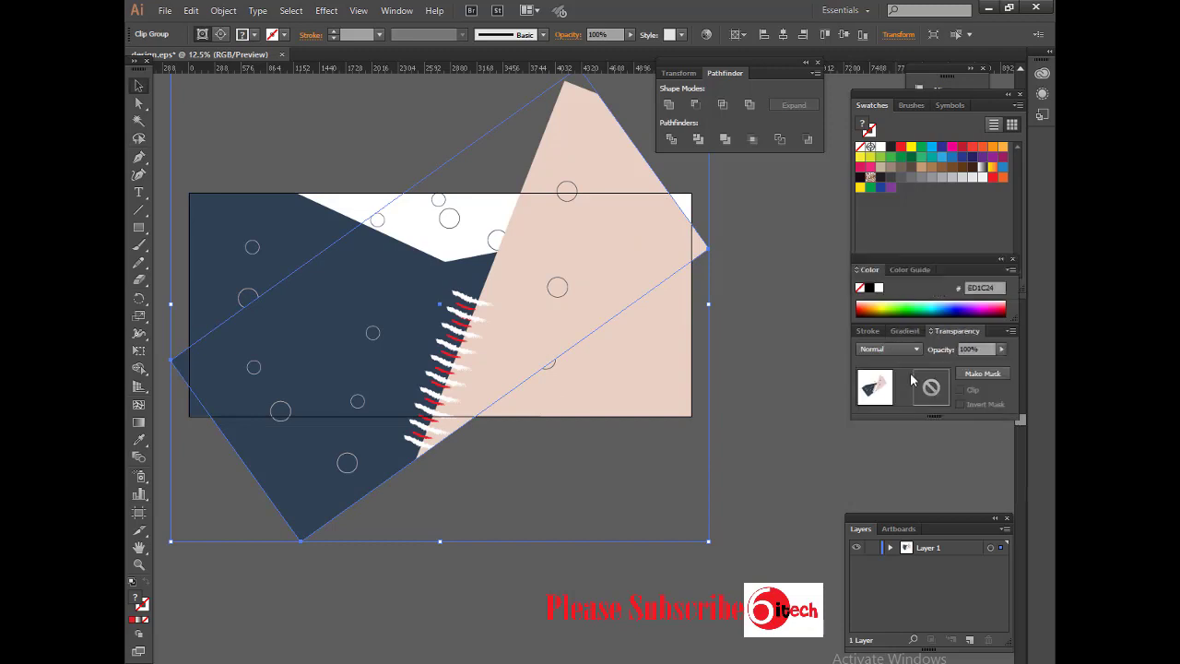
pyautogui.click(890, 348)
pyautogui.click(885, 385)
pyautogui.press('Down')
pyautogui.press('Down')
pyautogui.press('Down')
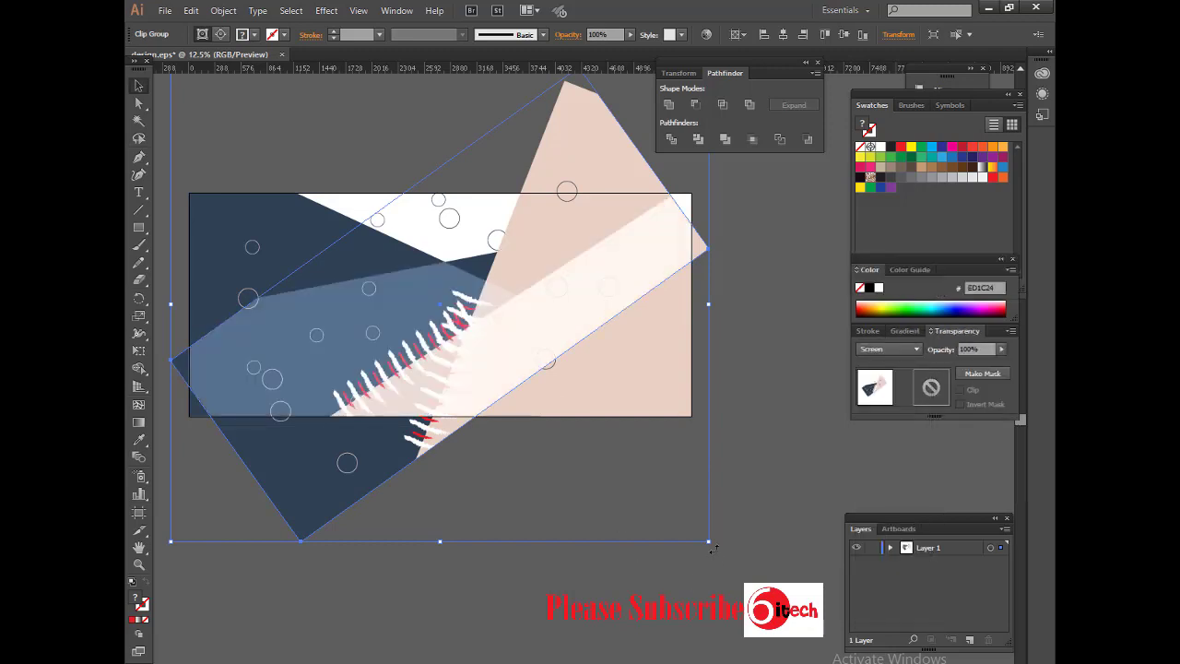
# Step: Rotate a banner copy, move it up and left, and stretch the group downward
pyautogui.moveTo(711, 546); pyautogui.dragTo(563, 385)
pyautogui.moveTo(710, 472)
pyautogui.mouseDown()
pyautogui.moveTo(636, 307)
pyautogui.moveTo(649, 337)
pyautogui.moveTo(297, 398)
pyautogui.mouseUp()
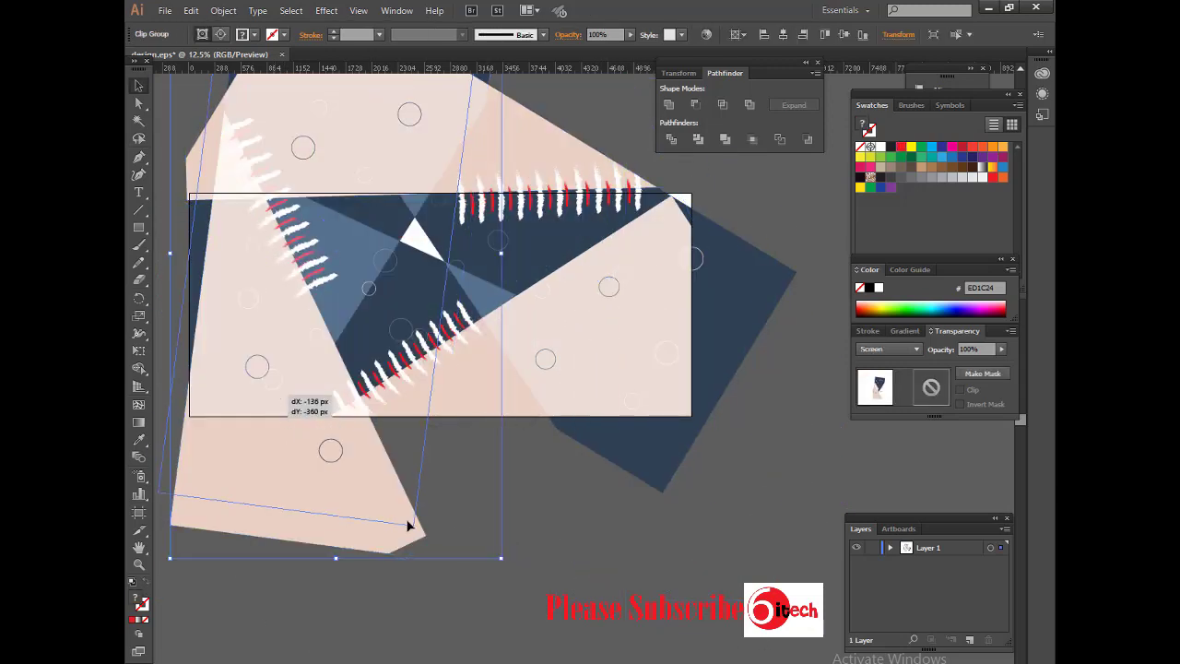
pyautogui.click(571, 522)
pyautogui.moveTo(405, 269); pyautogui.dragTo(446, 234)
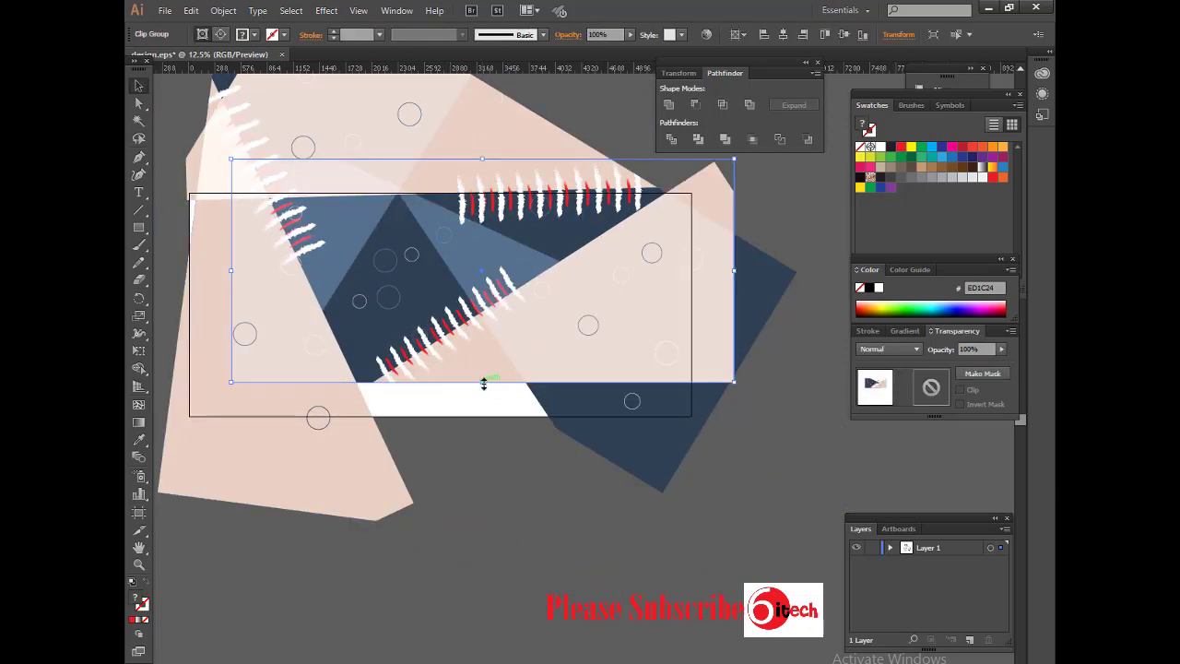
pyautogui.moveTo(483, 384); pyautogui.dragTo(485, 413)
pyautogui.click(487, 467)
pyautogui.scroll(1, 553, 514)
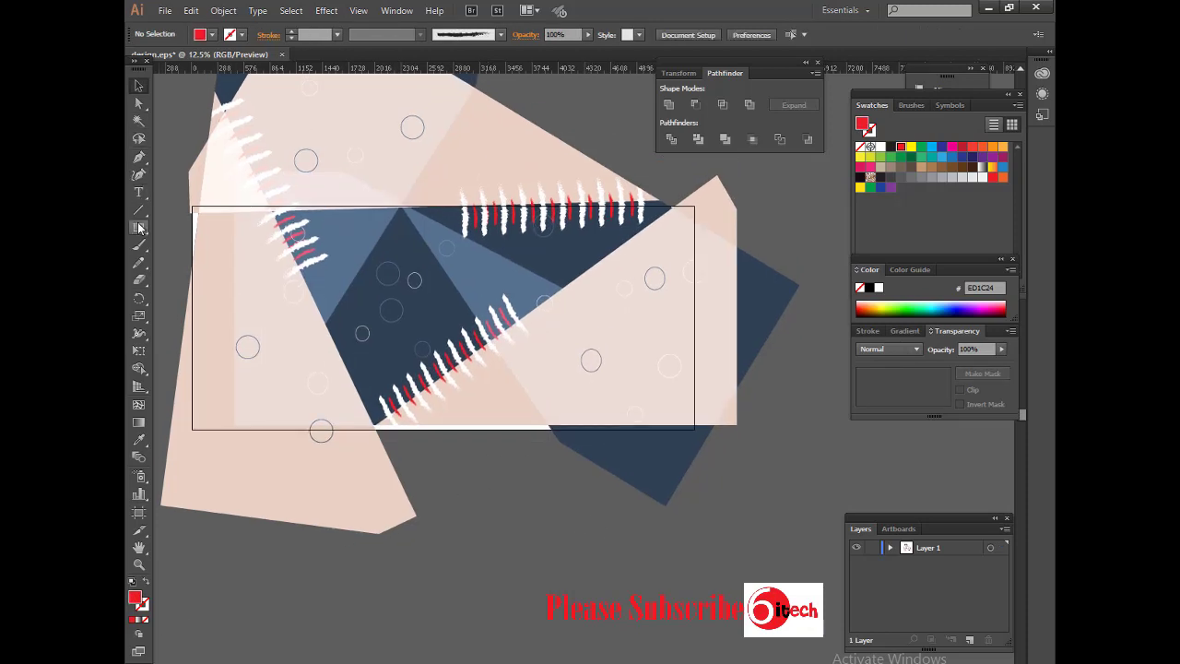
# Step: Create a 4500×2000 px rectangle and position it to cover the outline
pyautogui.click(255, 318)
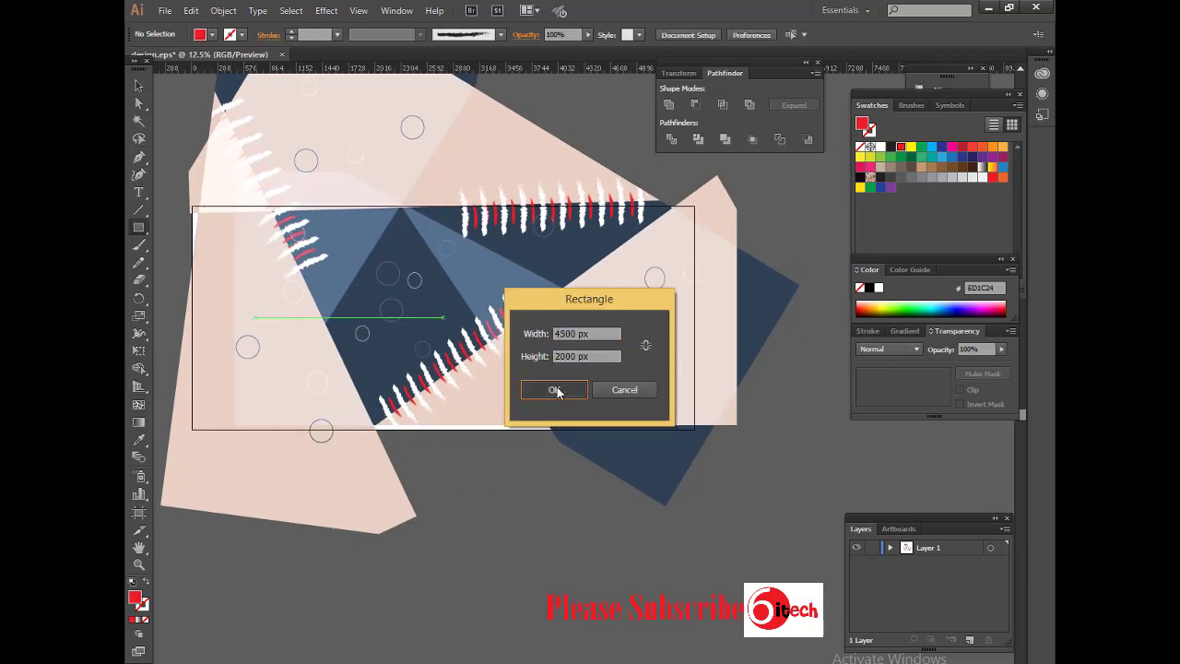
pyautogui.press('Return')
pyautogui.press('v')
pyautogui.moveTo(503, 435)
pyautogui.mouseDown()
pyautogui.moveTo(477, 322)
pyautogui.moveTo(467, 351)
pyautogui.moveTo(535, 597)
pyautogui.moveTo(528, 322)
pyautogui.mouseUp()
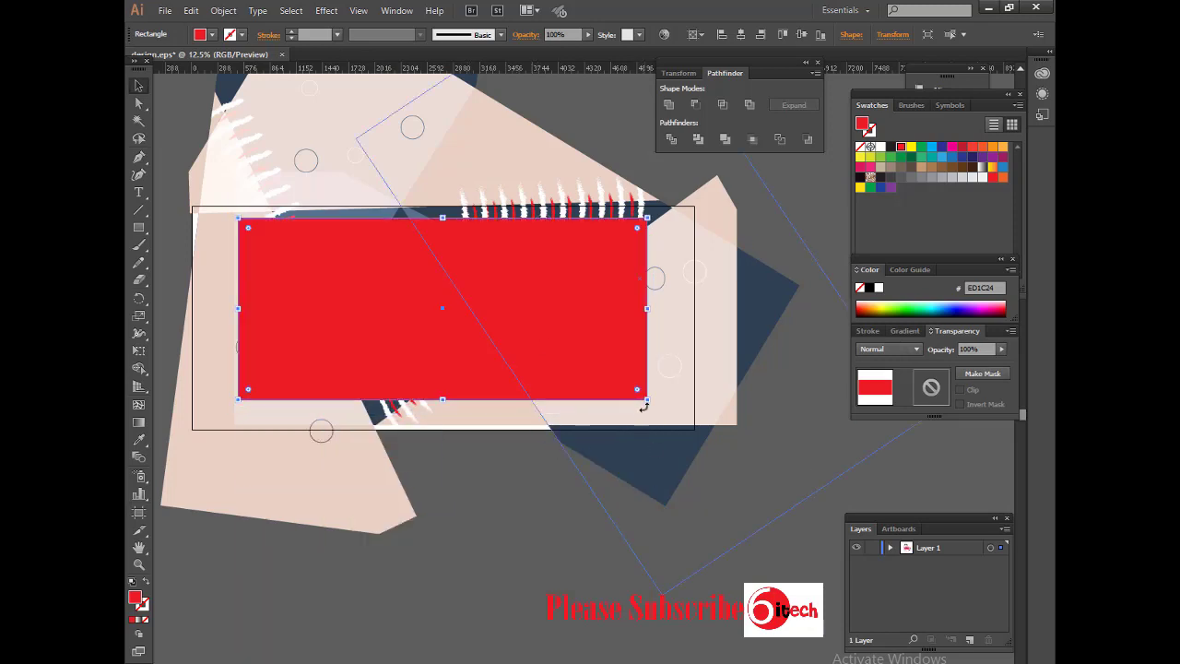
pyautogui.moveTo(644, 407); pyautogui.dragTo(676, 419)
# Step: Clip all artwork to the rectangle, fit the artboard to it, and draw a new rectangle above
pyautogui.hotkey('ctrl', 'a')
pyautogui.rightClick(499, 300)
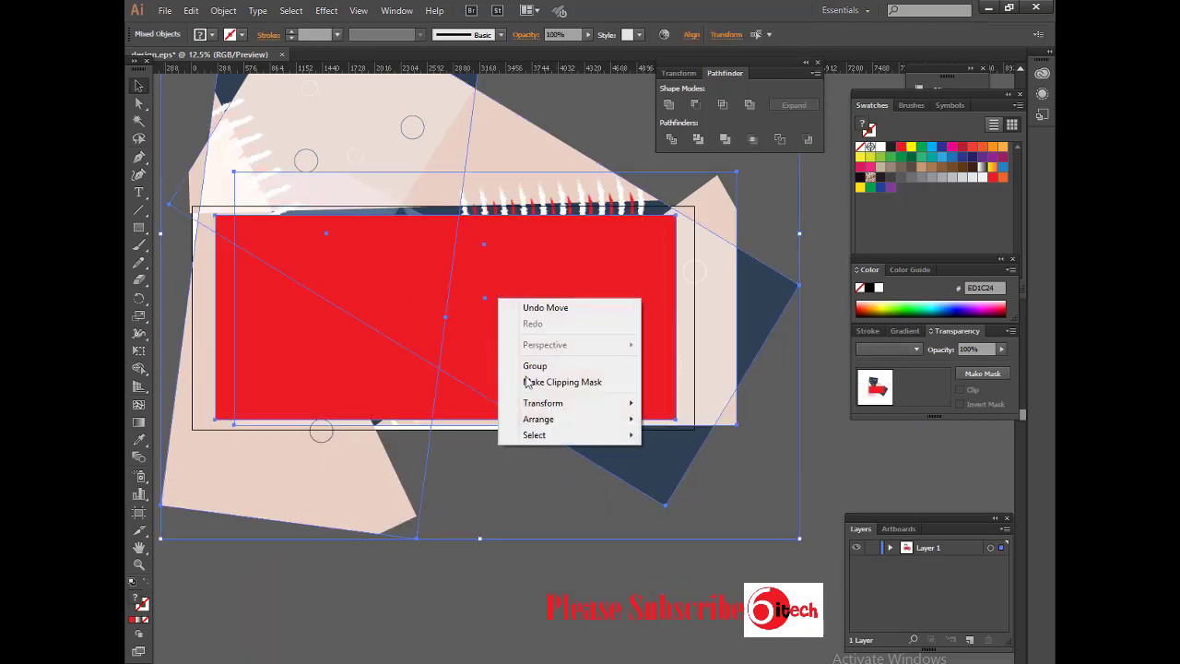
pyautogui.click(526, 382)
pyautogui.click(139, 513)
pyautogui.click(272, 34)
pyautogui.click(273, 72)
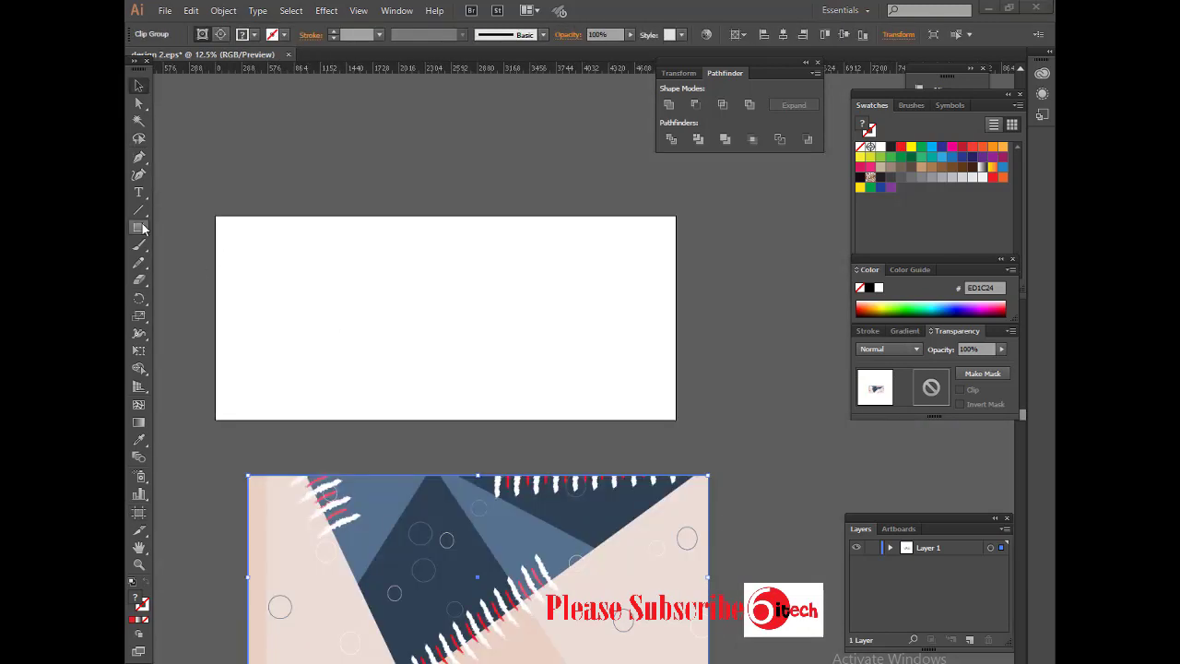
pyautogui.click(140, 228)
pyautogui.moveTo(198, 186)
pyautogui.mouseDown()
pyautogui.moveTo(702, 422)
pyautogui.moveTo(692, 433)
pyautogui.mouseUp()
# Step: Fill the new rectangle with the sampled navy and stretch it downward
pyautogui.click(533, 509)
pyautogui.press('v')
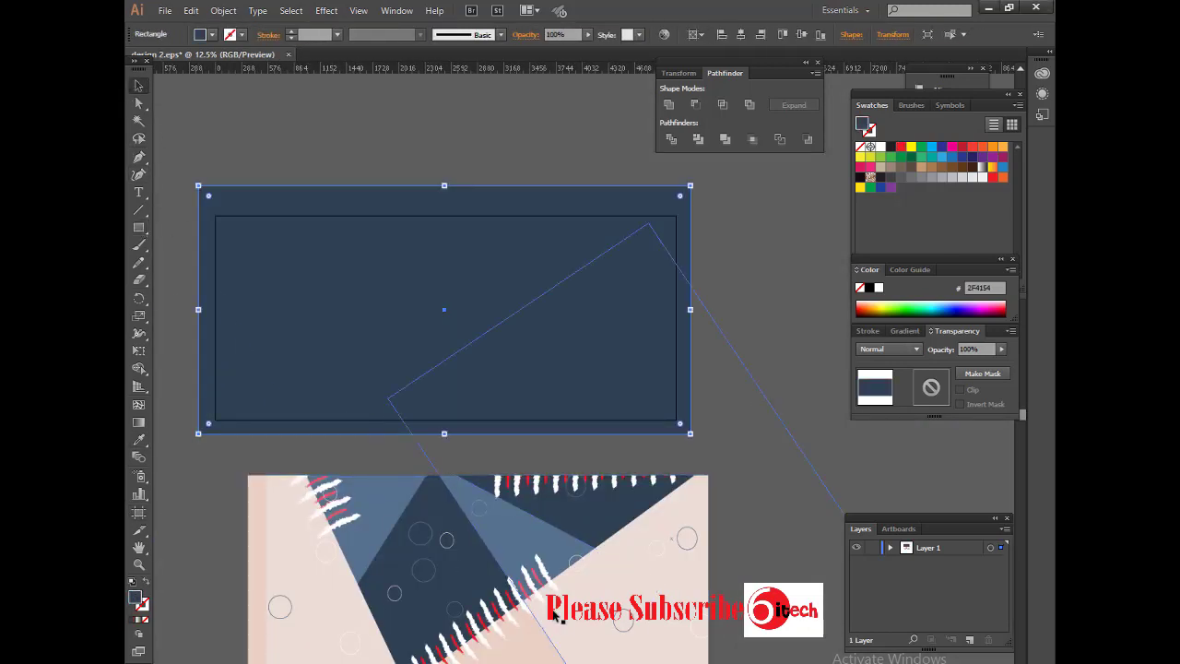
pyautogui.press('Delete')
pyautogui.click(443, 433)
pyautogui.moveTo(443, 433); pyautogui.dragTo(444, 540)
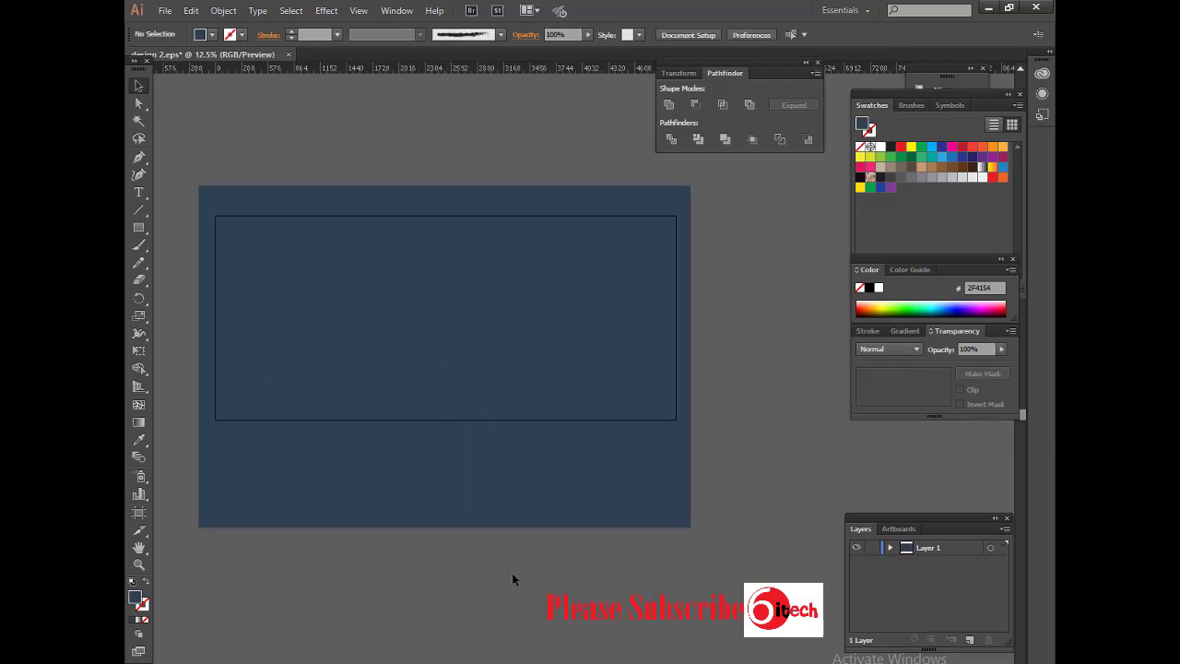
# Step: Draw a square on the navy panel and rotate it 45° into a diamond
pyautogui.click(139, 228)
pyautogui.moveTo(364, 260); pyautogui.dragTo(542, 439)
pyautogui.click(138, 85)
pyautogui.moveTo(551, 258); pyautogui.dragTo(547, 356)
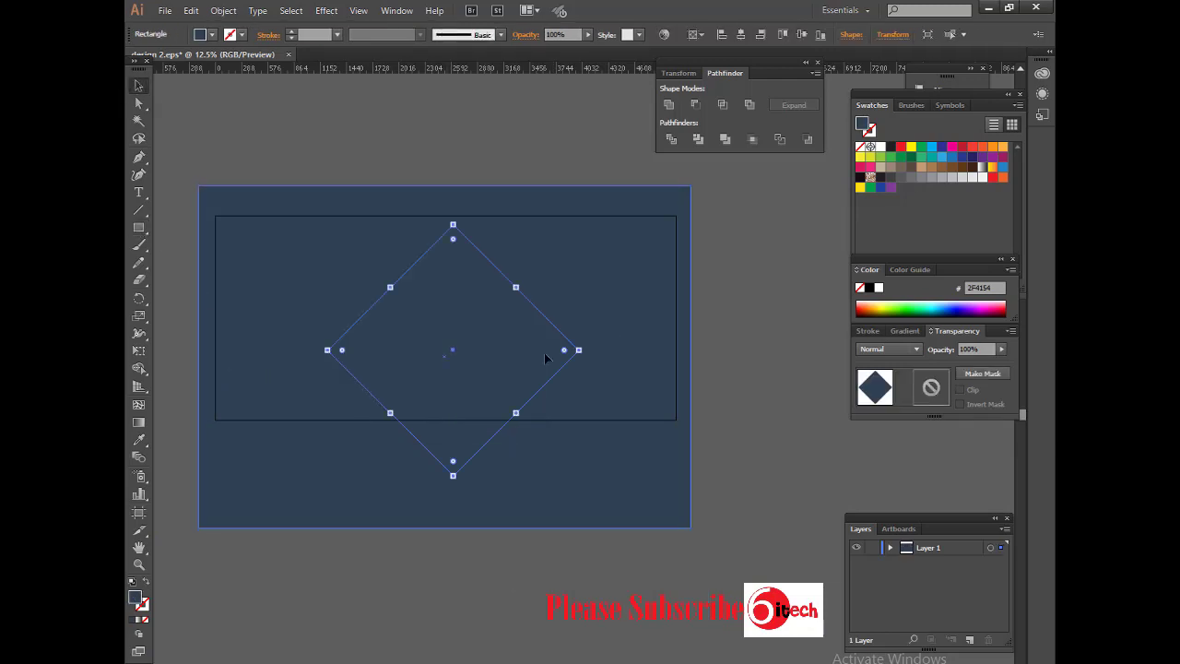
pyautogui.click(223, 11)
pyautogui.press('Escape')
pyautogui.click(224, 10)
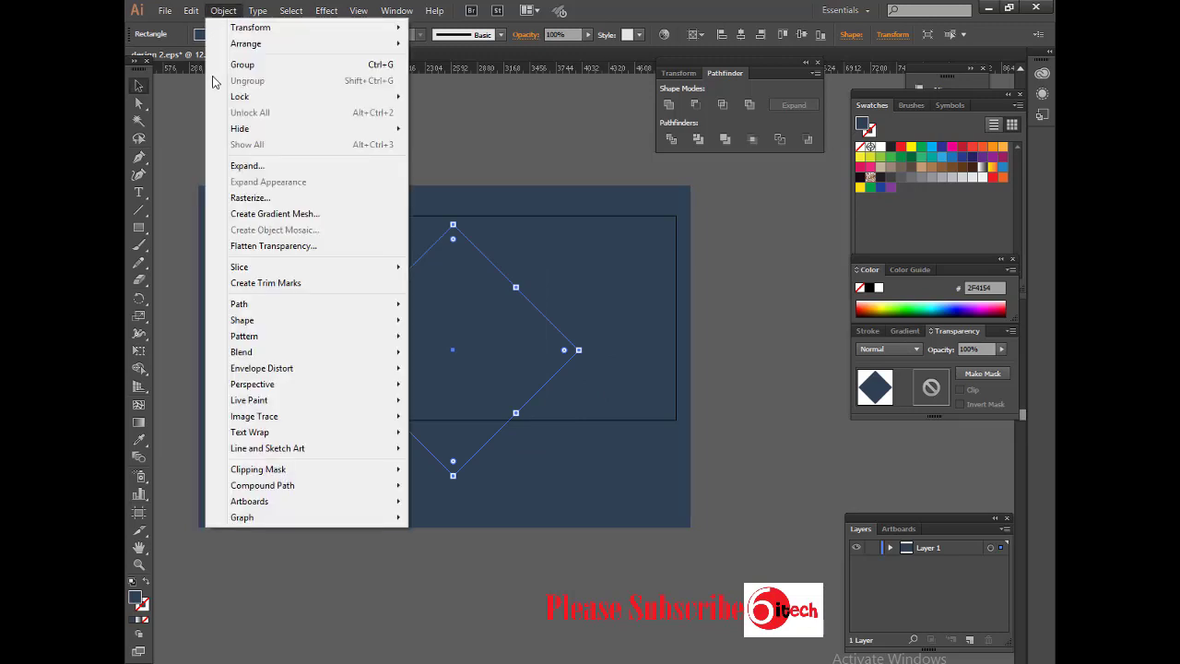
pyautogui.press('Escape')
pyautogui.click(911, 148)
pyautogui.hotkey('ctrl', 'z')
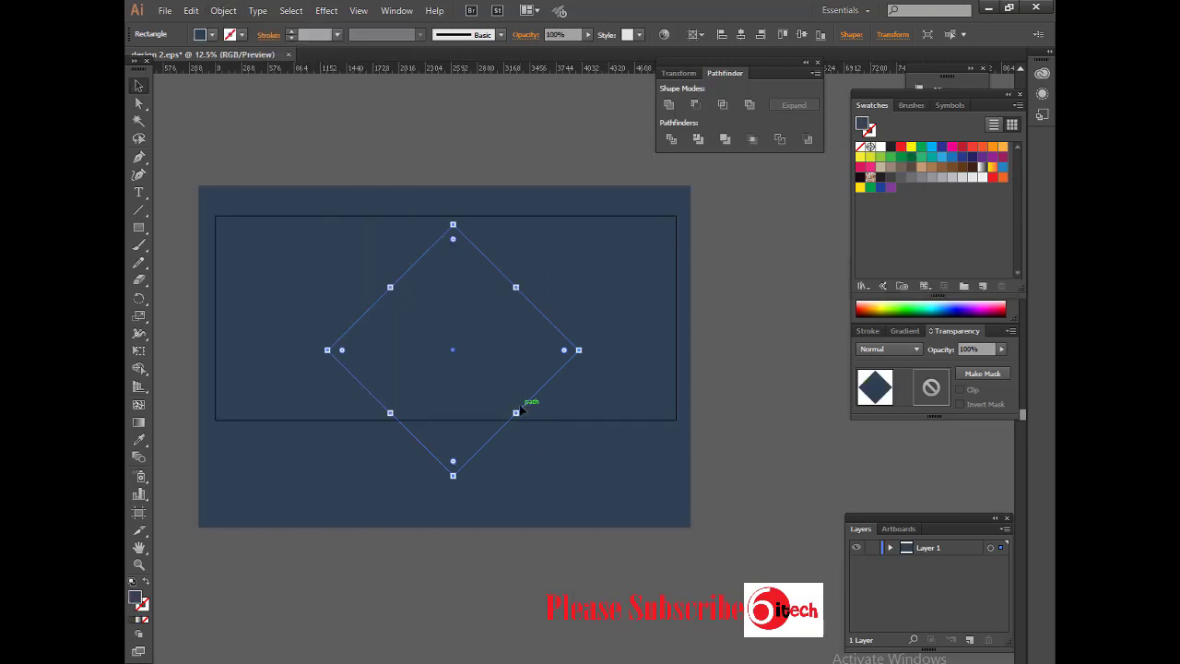
pyautogui.moveTo(505, 424); pyautogui.dragTo(494, 421)
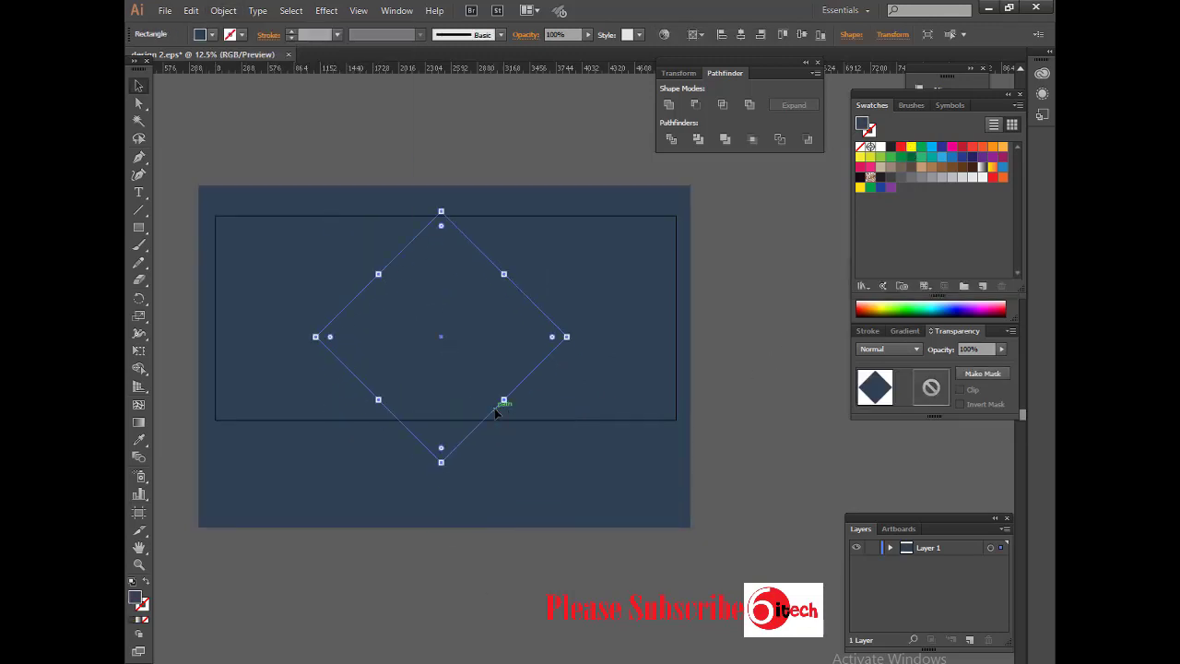
# Step: Expand the diamond, fill it yellow and nudge it slightly up-left
pyautogui.click(336, 35)
pyautogui.click(355, 166)
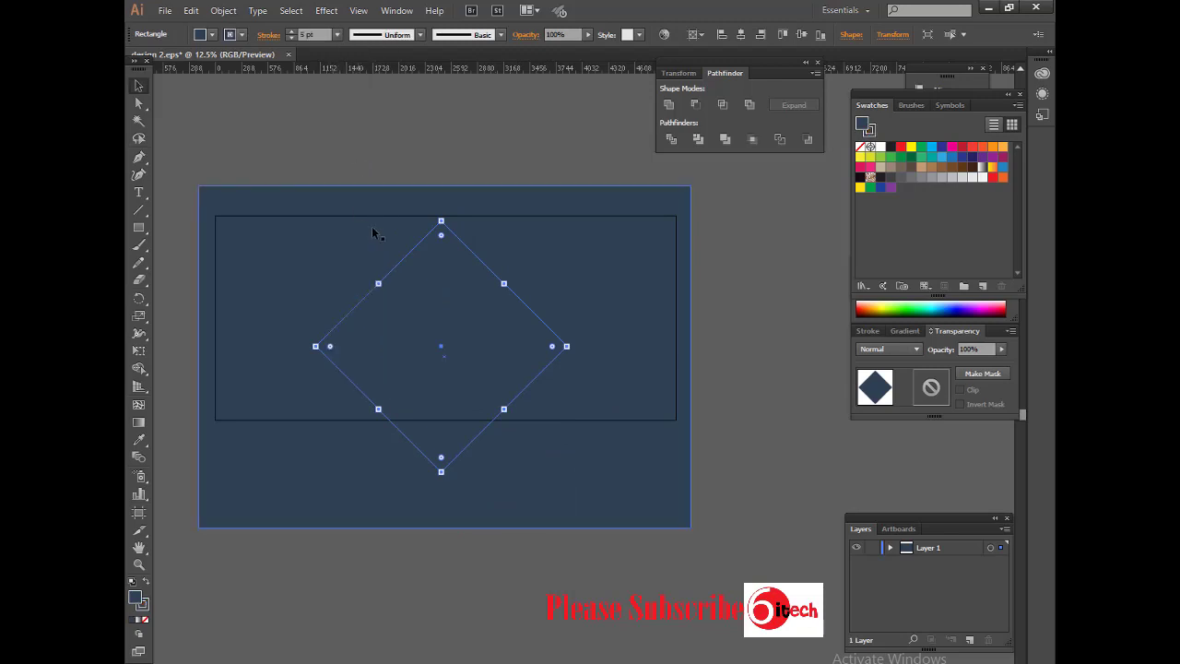
pyautogui.click(223, 10)
pyautogui.click(247, 161)
pyautogui.click(556, 446)
pyautogui.click(223, 10)
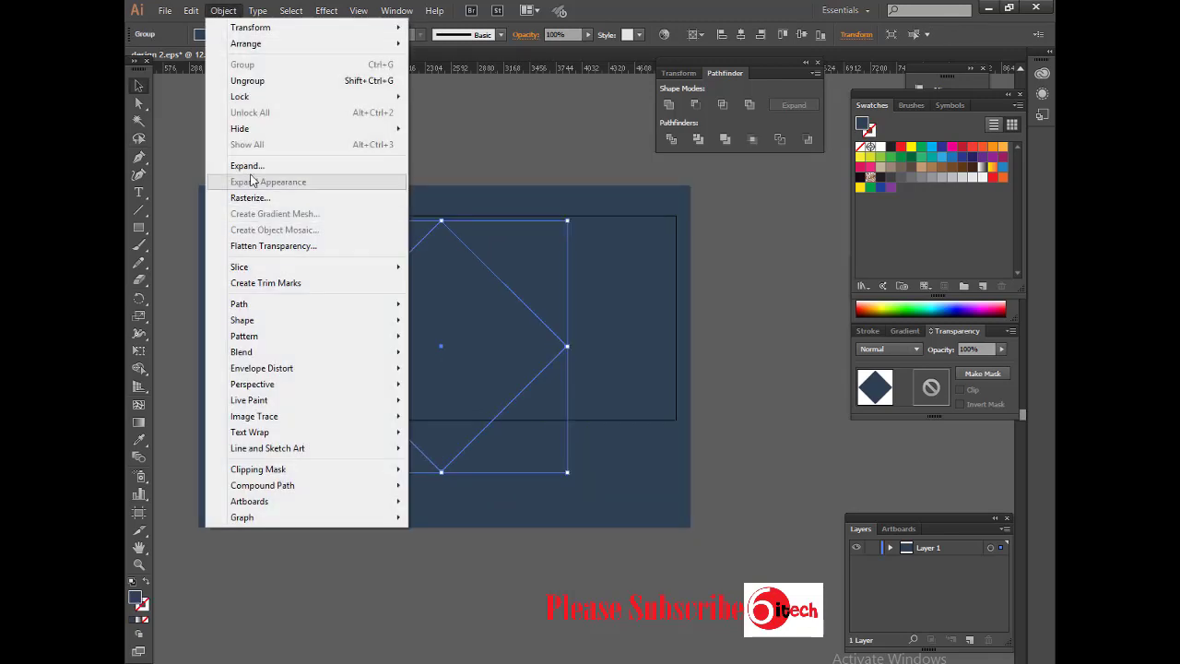
pyautogui.click(485, 485)
pyautogui.click(910, 147)
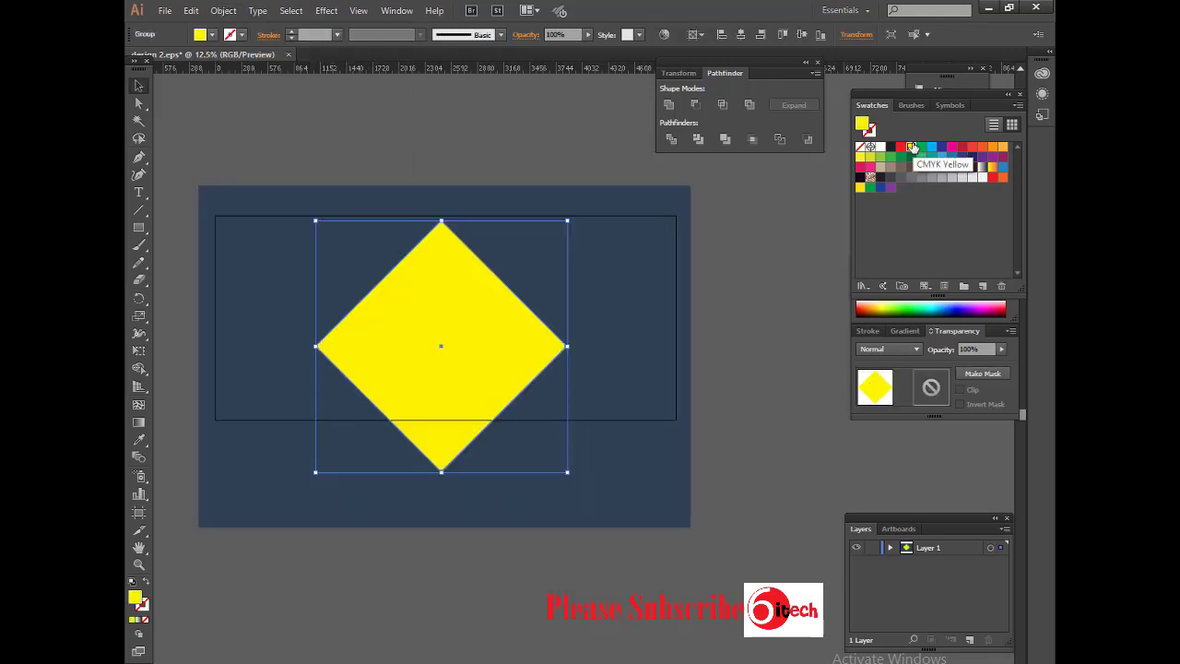
pyautogui.moveTo(468, 338)
pyautogui.mouseDown()
pyautogui.moveTo(479, 353)
pyautogui.moveTo(463, 335)
pyautogui.mouseUp()
# Step: Give the diamond a 7 pt outline and expand the stroke into a shape
pyautogui.click(337, 37)
pyautogui.click(358, 201)
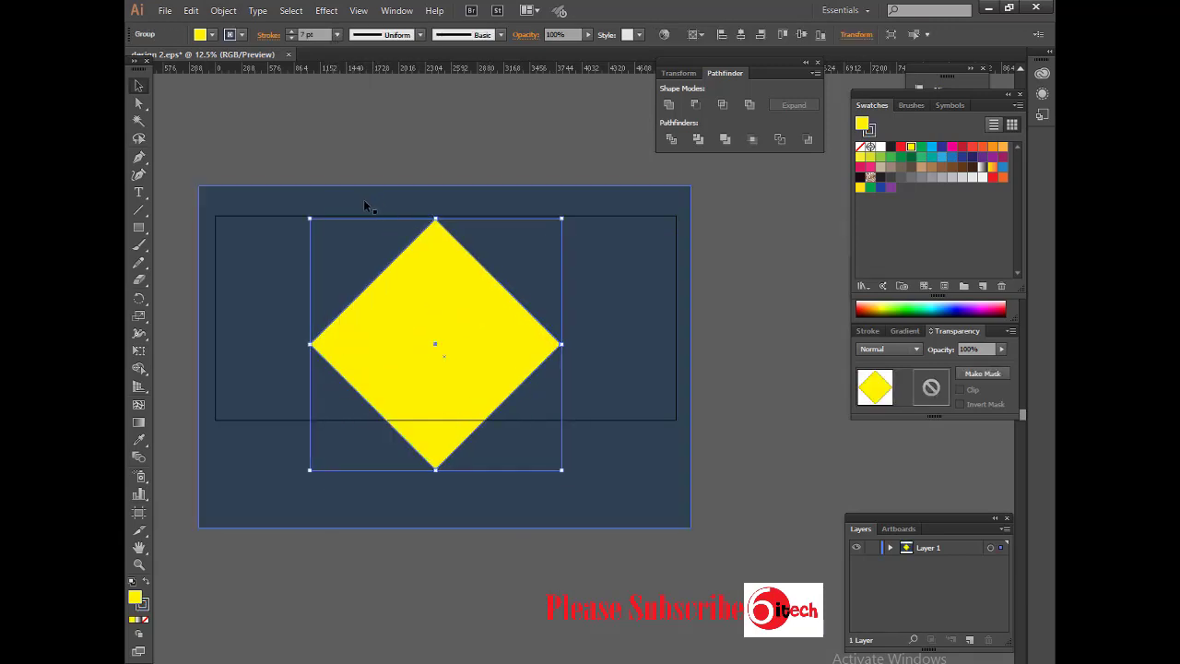
pyautogui.click(223, 11)
pyautogui.click(238, 162)
pyautogui.click(553, 444)
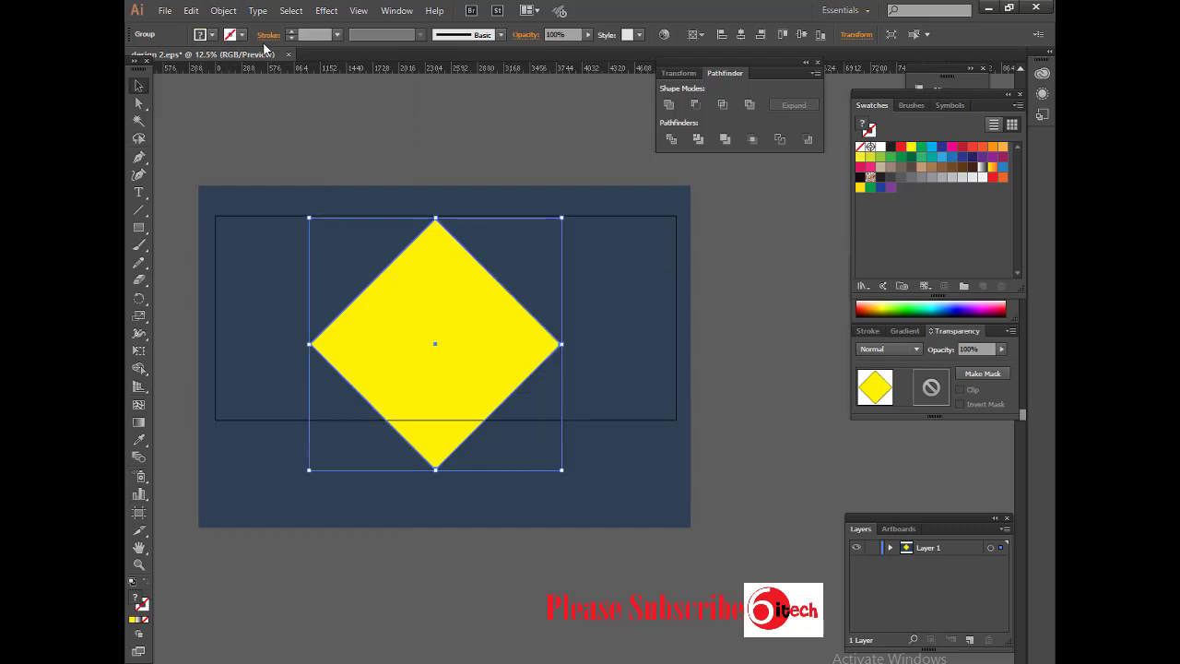
pyautogui.click(223, 10)
pyautogui.click(238, 166)
# Step: Ungroup the expanded diamond and delete its yellow fill, leaving the outline frame
pyautogui.rightClick(444, 355)
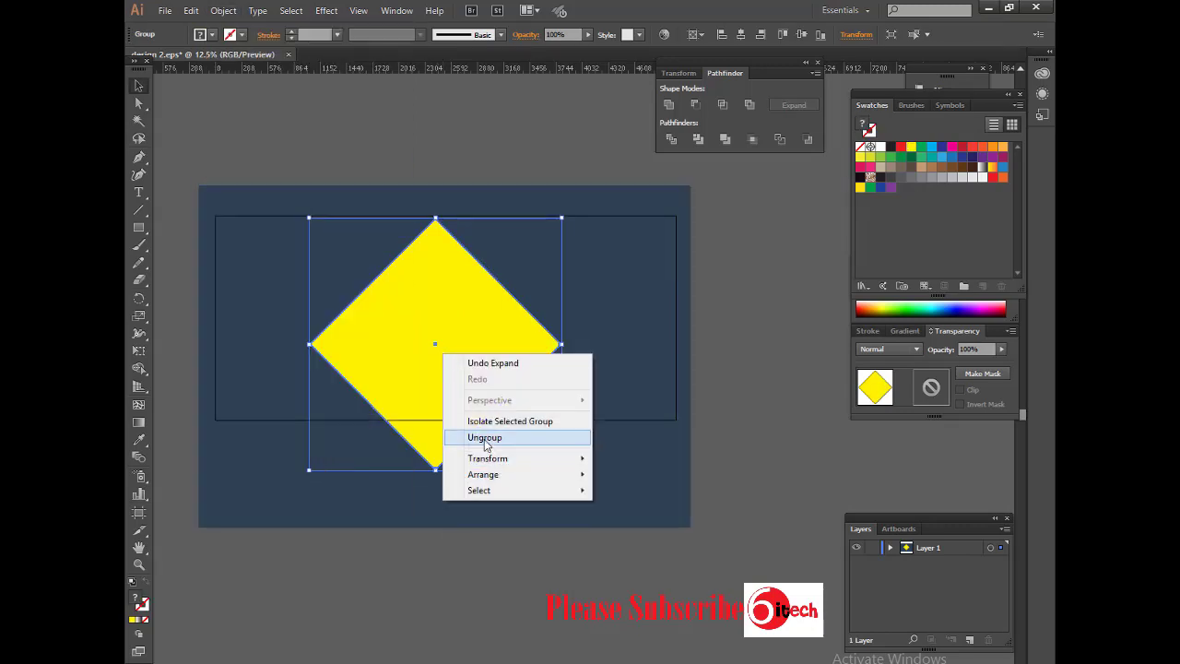
pyautogui.click(485, 437)
pyautogui.moveTo(443, 350); pyautogui.dragTo(482, 482)
pyautogui.press('Delete')
# Step: Shrink the yellow diamond outline about its centre and move-copy it vertically
pyautogui.click(485, 422)
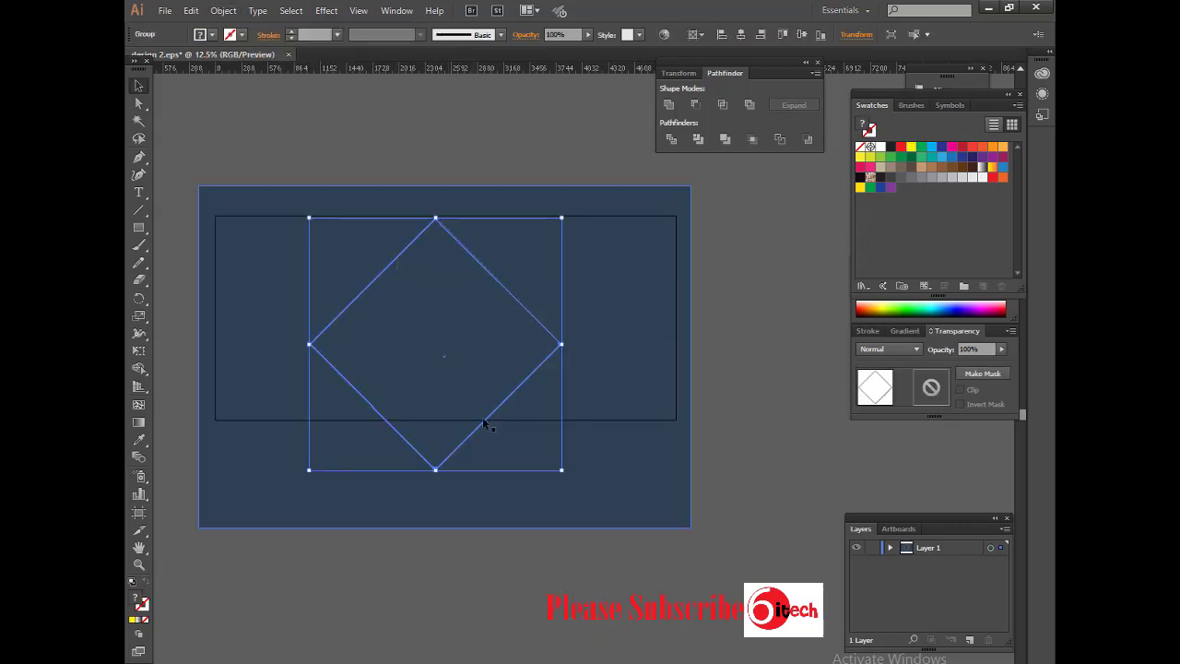
pyautogui.click(489, 419)
pyautogui.click(495, 412)
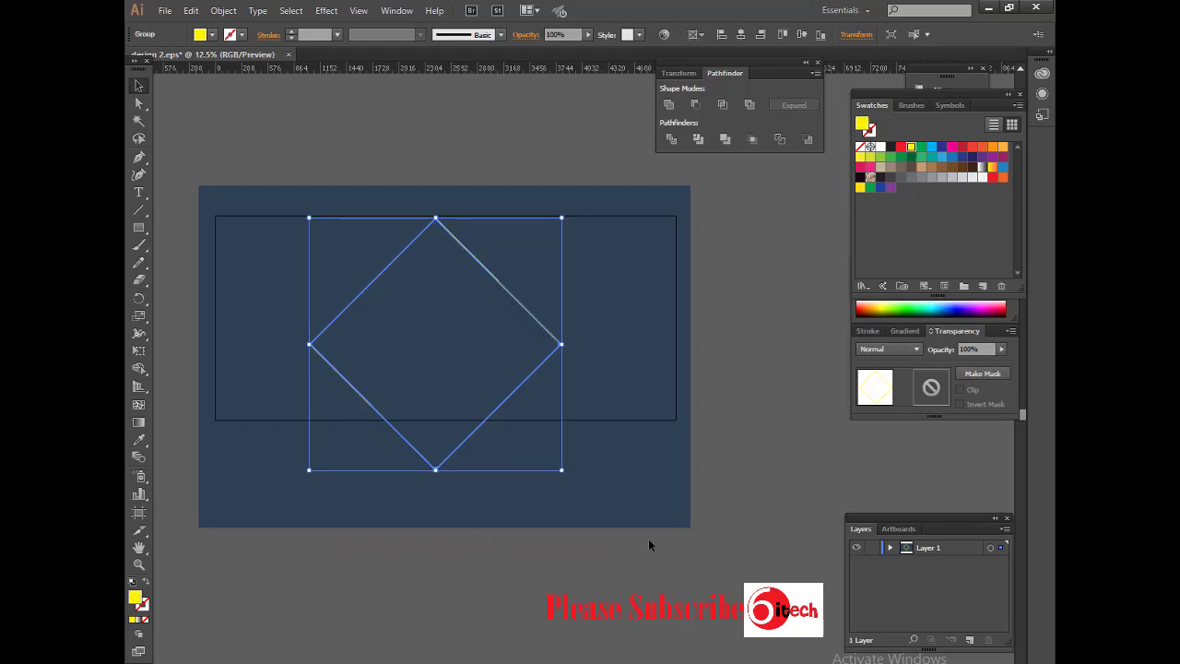
pyautogui.click(648, 544)
pyautogui.click(502, 410)
pyautogui.moveTo(562, 219); pyautogui.dragTo(521, 260)
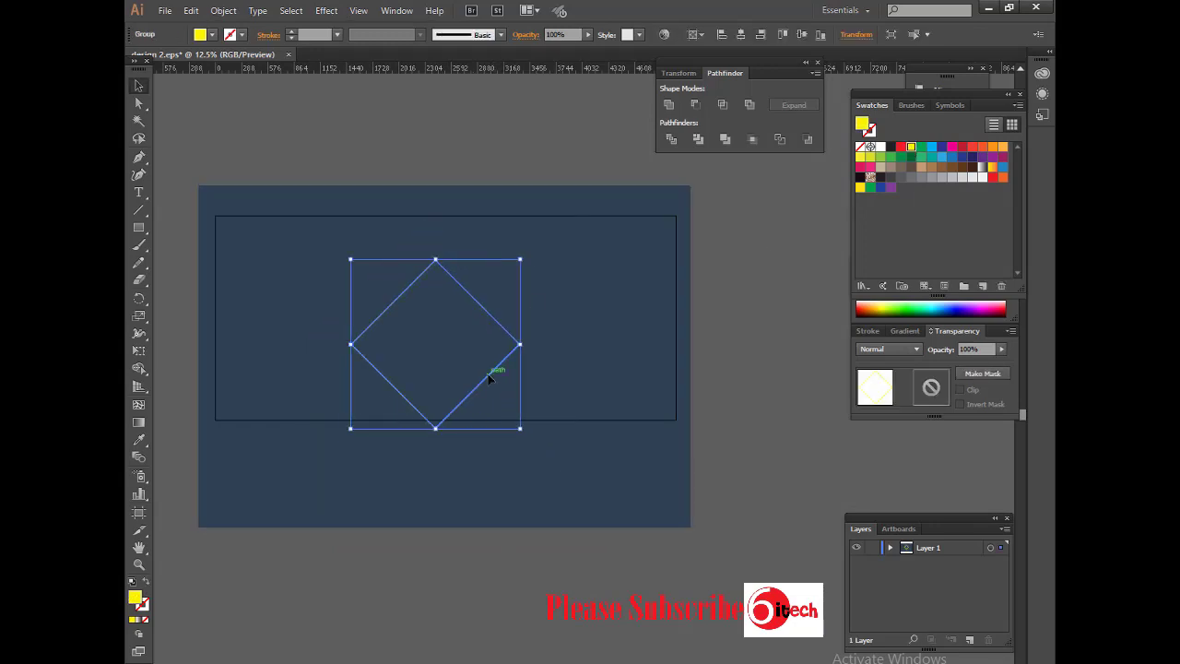
pyautogui.moveTo(489, 378)
pyautogui.mouseDown()
pyautogui.moveTo(489, 458)
pyautogui.moveTo(489, 430)
pyautogui.mouseUp()
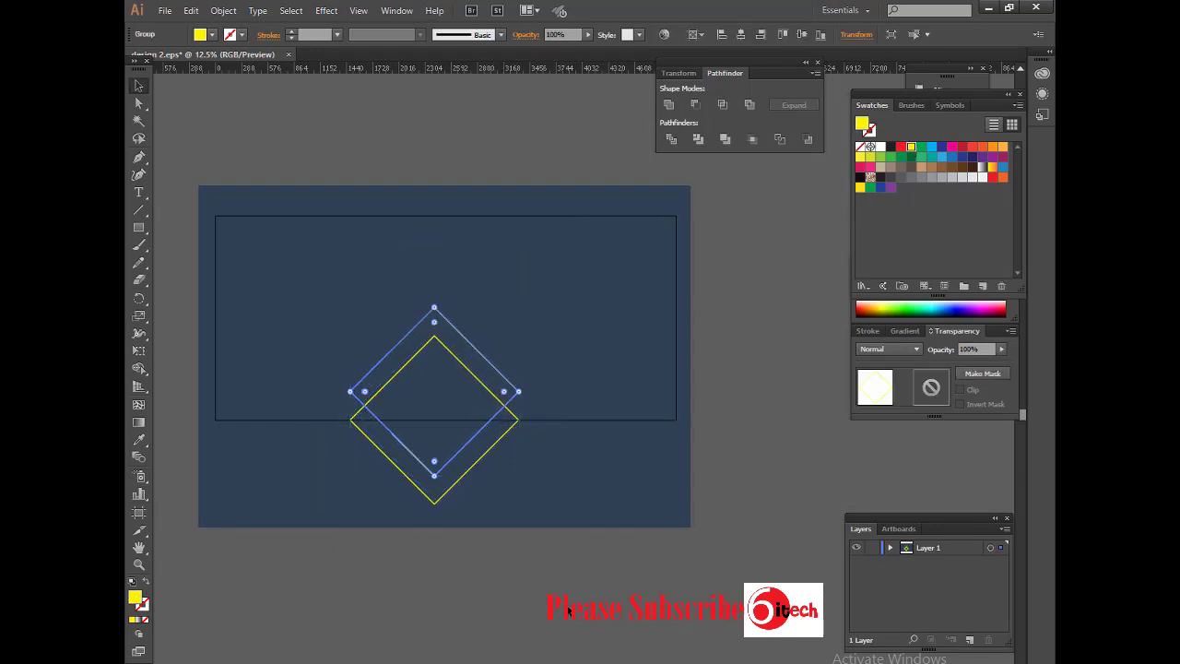
# Step: Repeat the move-copy with Ctrl+D to stack more diamonds, then group them all
pyautogui.hotkey('ctrl', 'd')
pyautogui.hotkey('ctrl', 'd')
pyautogui.hotkey('ctrl', 'd')
pyautogui.hotkey('ctrl', 'd')
pyautogui.click(614, 619)
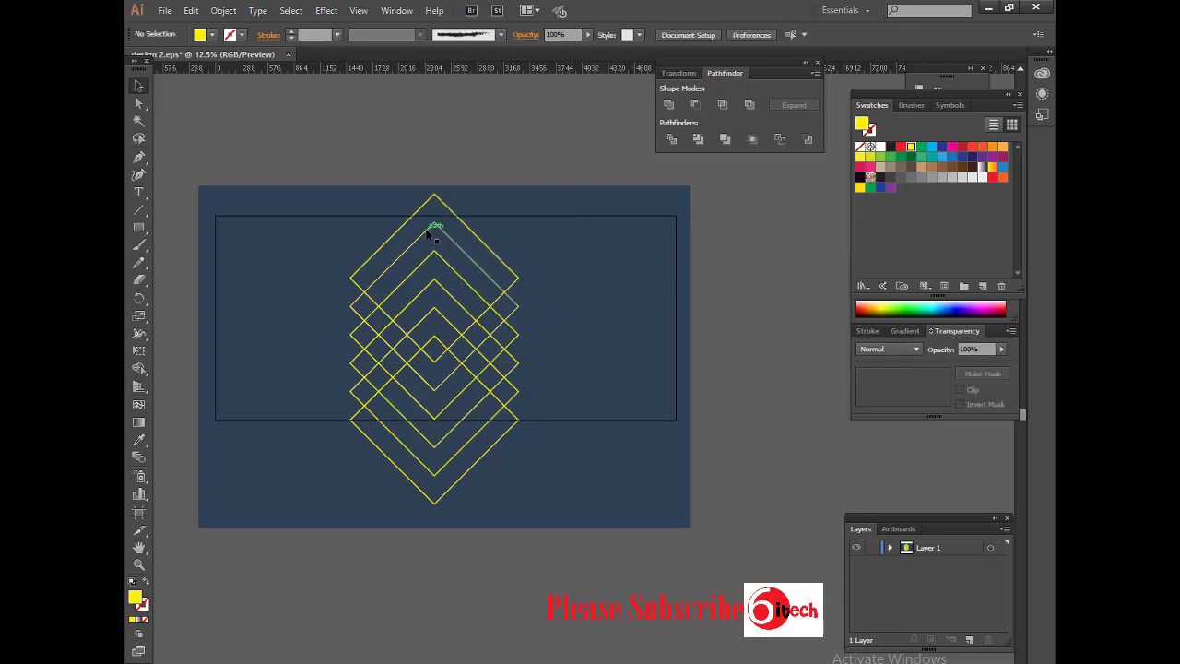
pyautogui.hotkey('ctrl', 'a')
pyautogui.rightClick(502, 286)
pyautogui.click(527, 352)
pyautogui.click(507, 528)
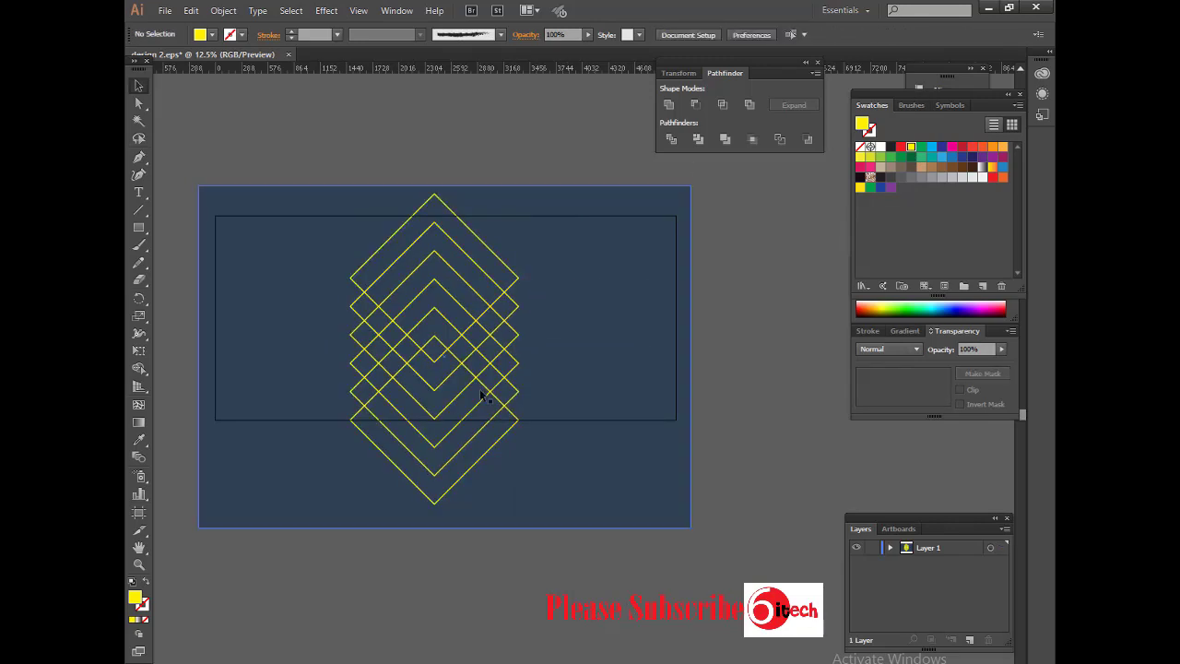
# Step: Draw a circle right of the diamonds with a 9 pt stroke
pyautogui.moveTo(139, 228); pyautogui.dragTo(193, 261)
pyautogui.moveTo(560, 333); pyautogui.dragTo(653, 460)
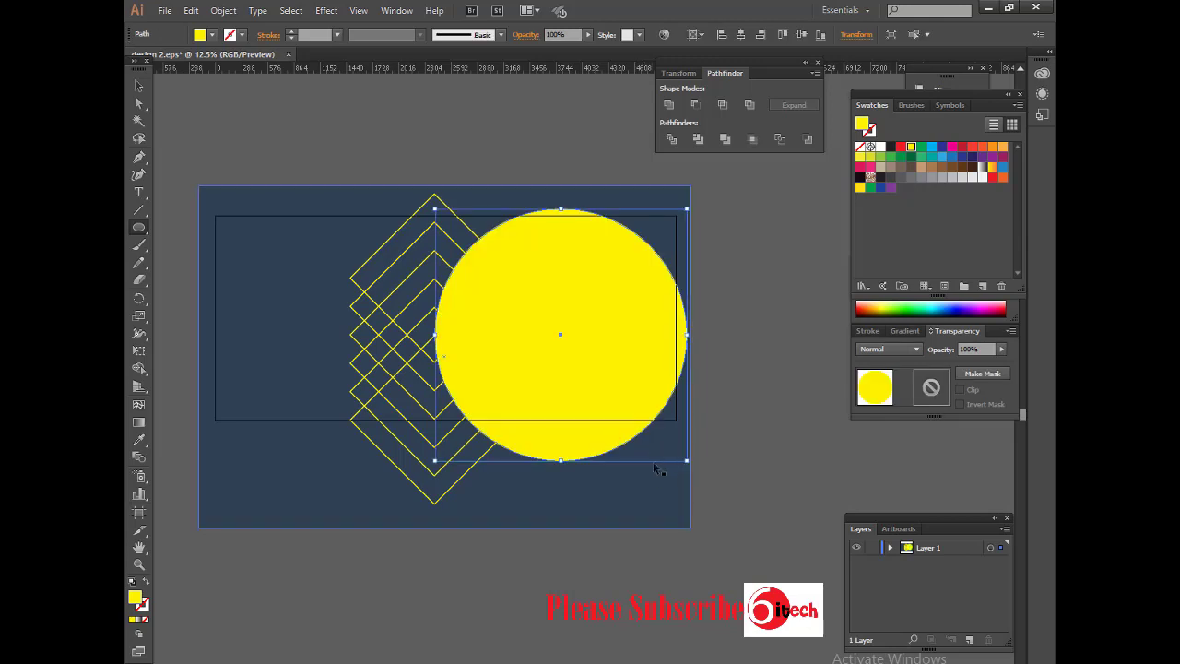
pyautogui.hotkey('ctrl', 'z')
pyautogui.moveTo(579, 334); pyautogui.dragTo(648, 404)
pyautogui.click(337, 34)
pyautogui.click(356, 230)
# Step: Expand the 9 pt circle into plain shapes with Object > Expand
pyautogui.click(223, 10)
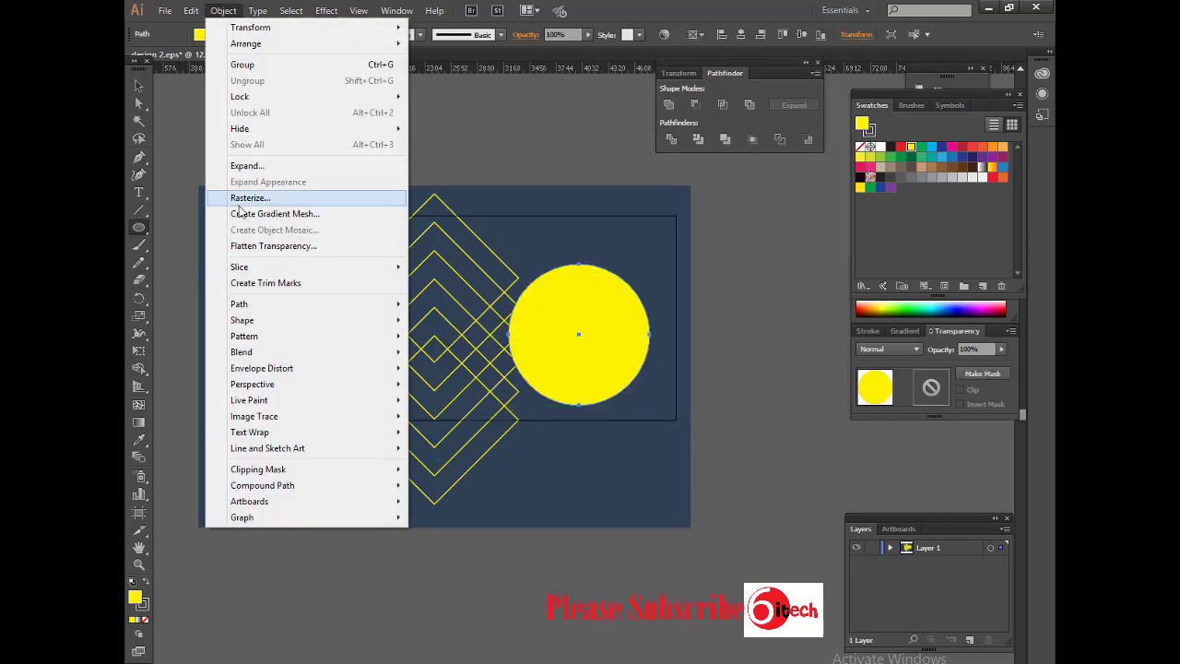
pyautogui.click(258, 162)
pyautogui.click(544, 443)
pyautogui.click(224, 10)
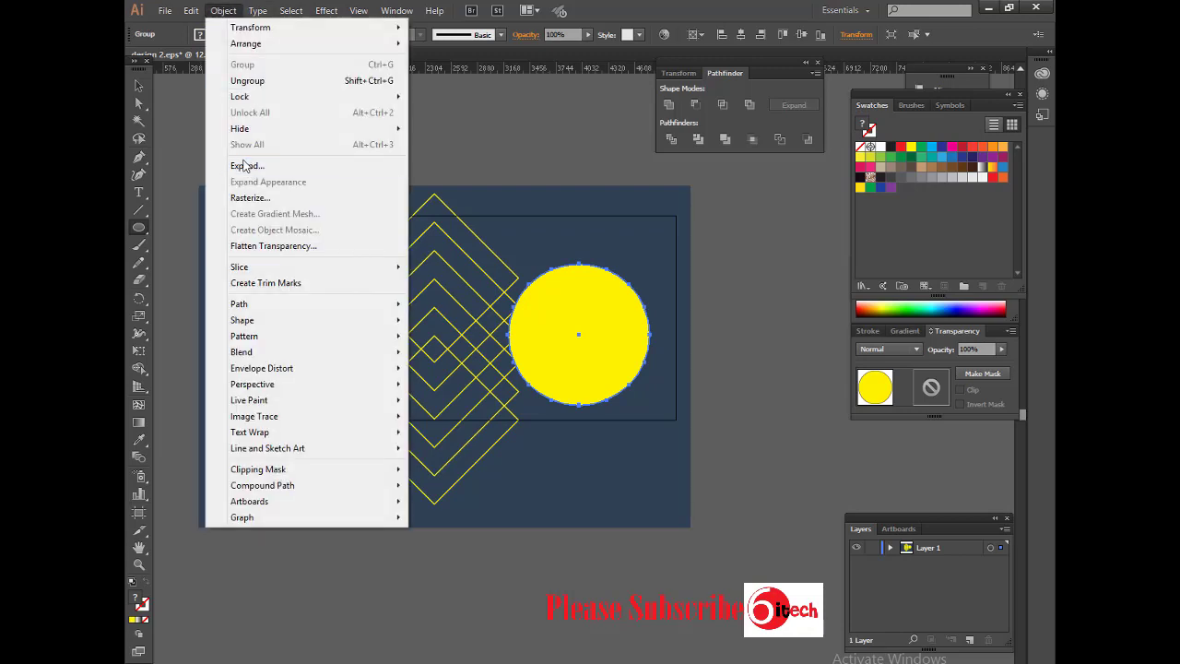
pyautogui.press('Escape')
# Step: Ungroup the expanded circle and turn its pieces into a compound path ring
pyautogui.rightClick(572, 343)
pyautogui.click(608, 429)
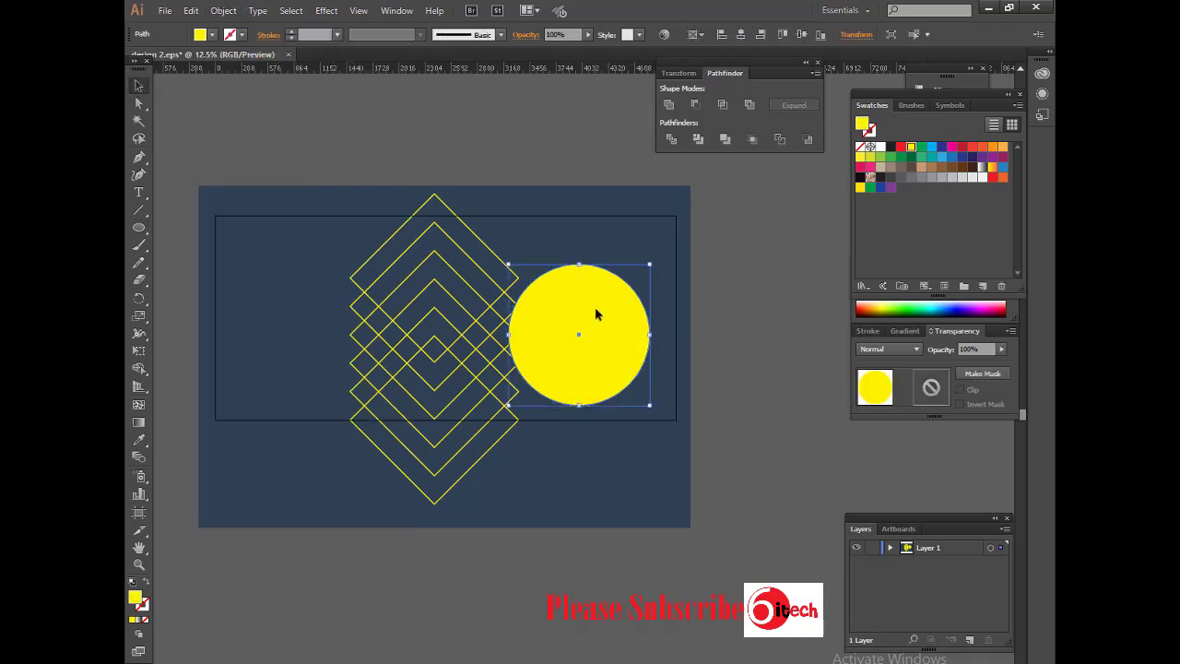
pyautogui.moveTo(607, 344); pyautogui.dragTo(625, 366)
pyautogui.rightClick(625, 366)
pyautogui.click(693, 516)
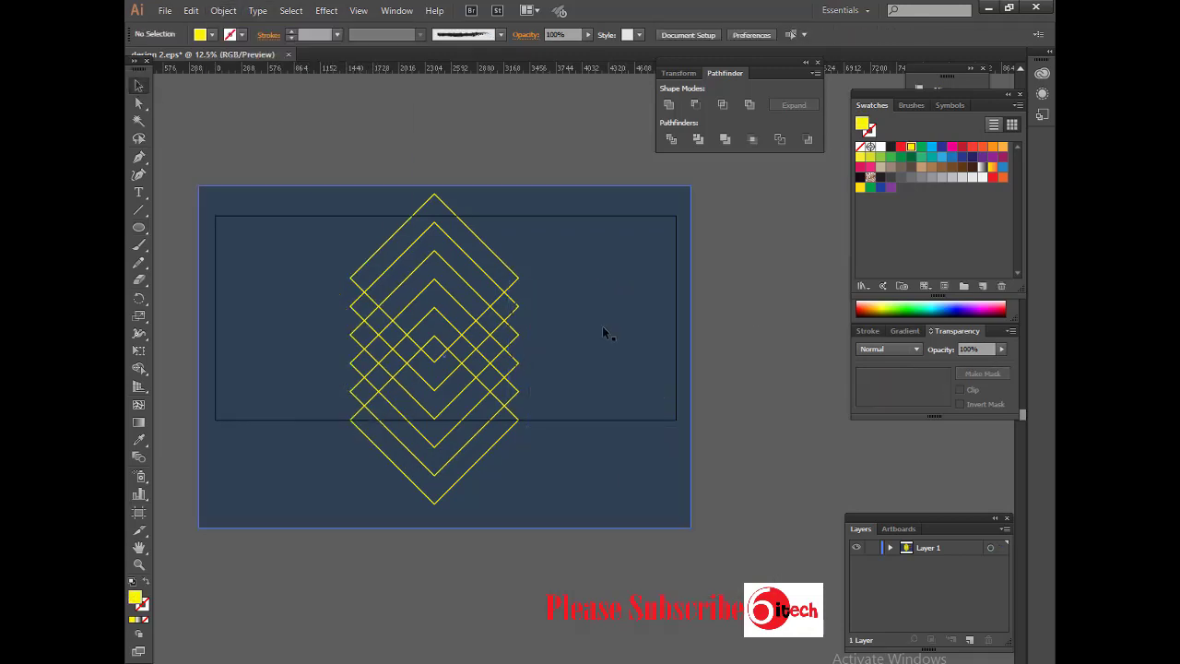
# Step: Fill the ring yellow and centre the inner ring inside the outer one
pyautogui.click(635, 375)
pyautogui.click(911, 147)
pyautogui.click(745, 351)
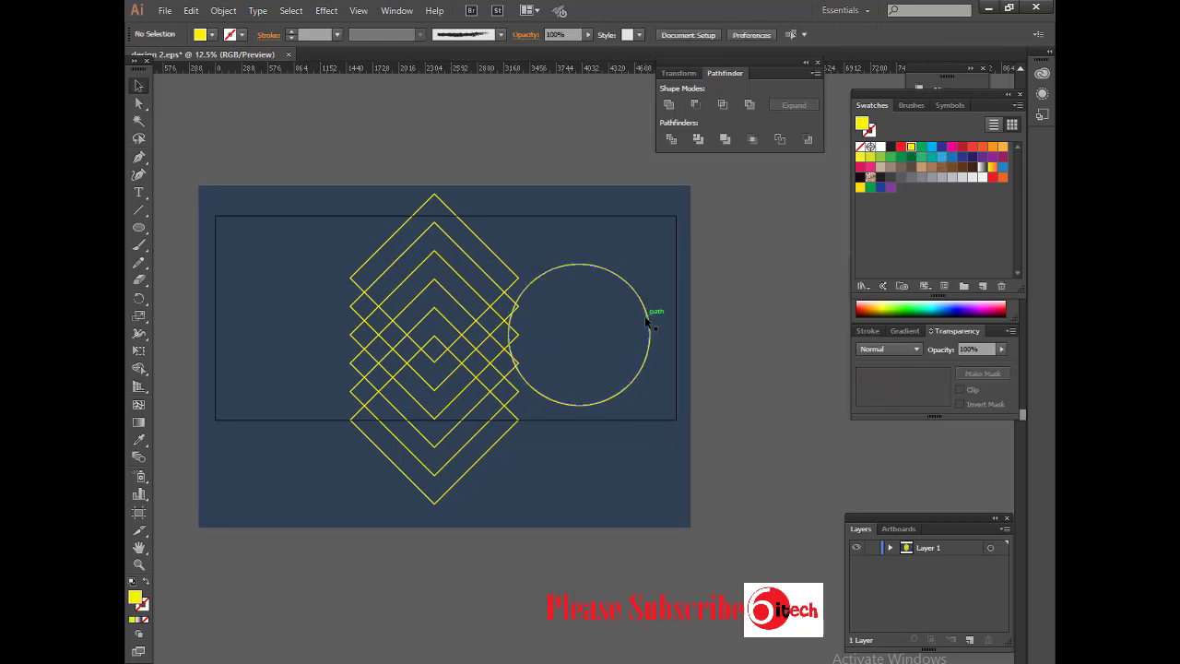
pyautogui.click(649, 322)
pyautogui.moveTo(643, 351)
pyautogui.mouseDown()
pyautogui.moveTo(660, 367)
pyautogui.moveTo(649, 394)
pyautogui.moveTo(633, 378)
pyautogui.mouseUp()
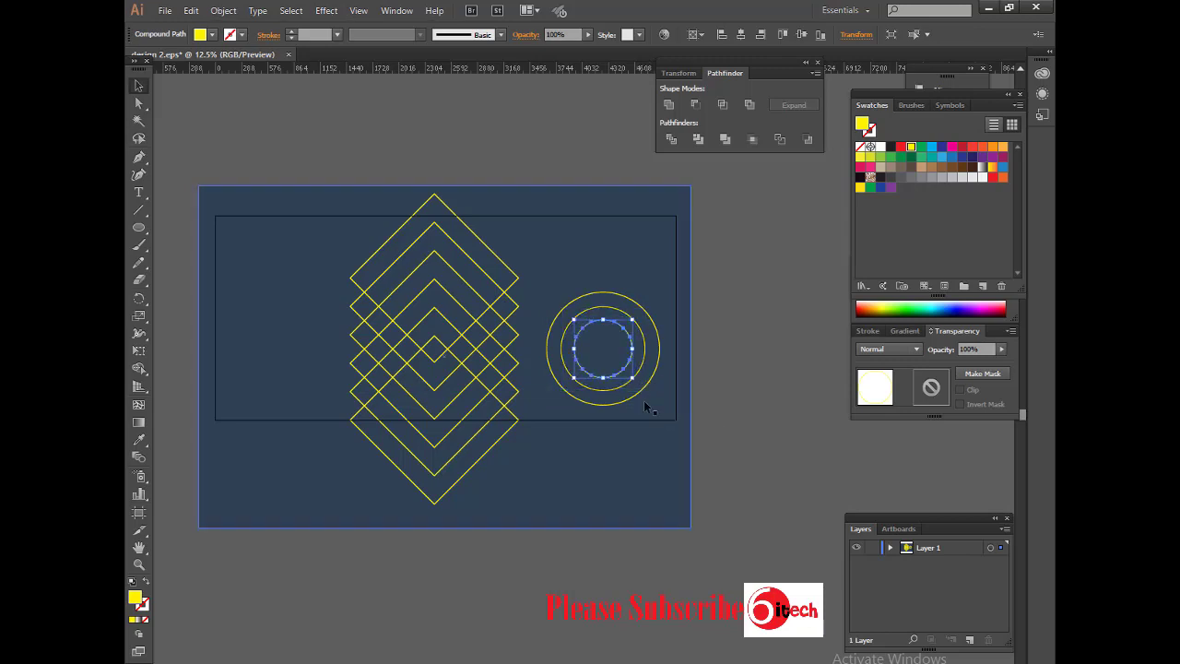
pyautogui.click(574, 264)
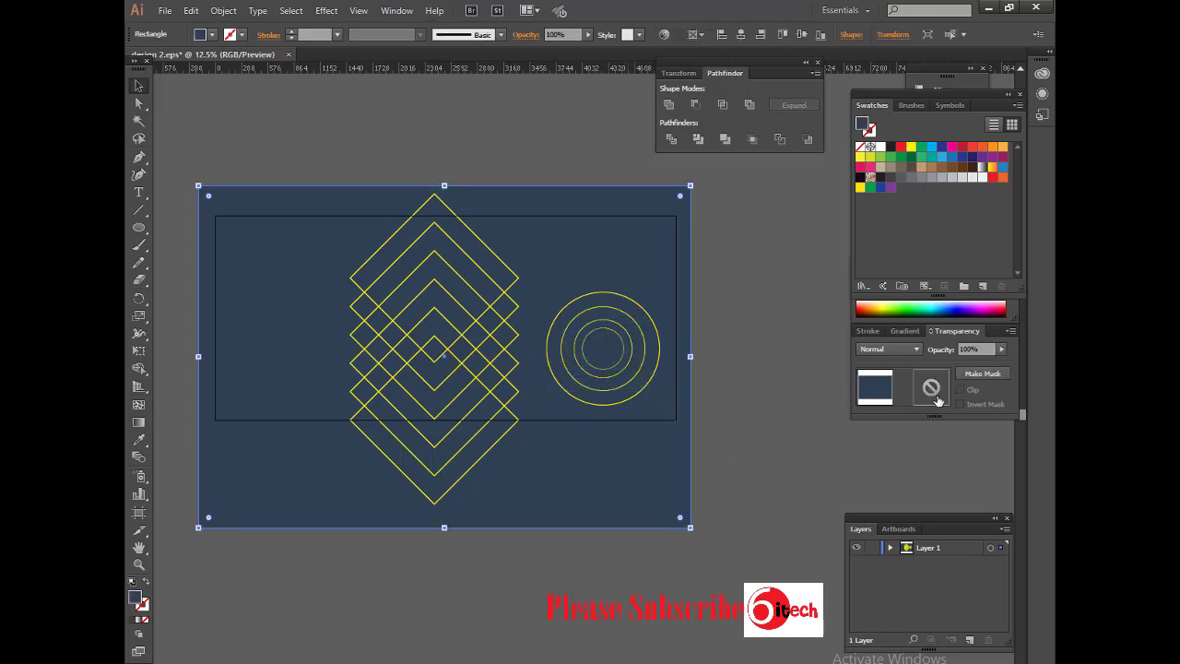
# Step: Copy the concentric ring set to the artboard's left side
pyautogui.click(890, 548)
pyautogui.moveTo(860, 528); pyautogui.dragTo(753, 296)
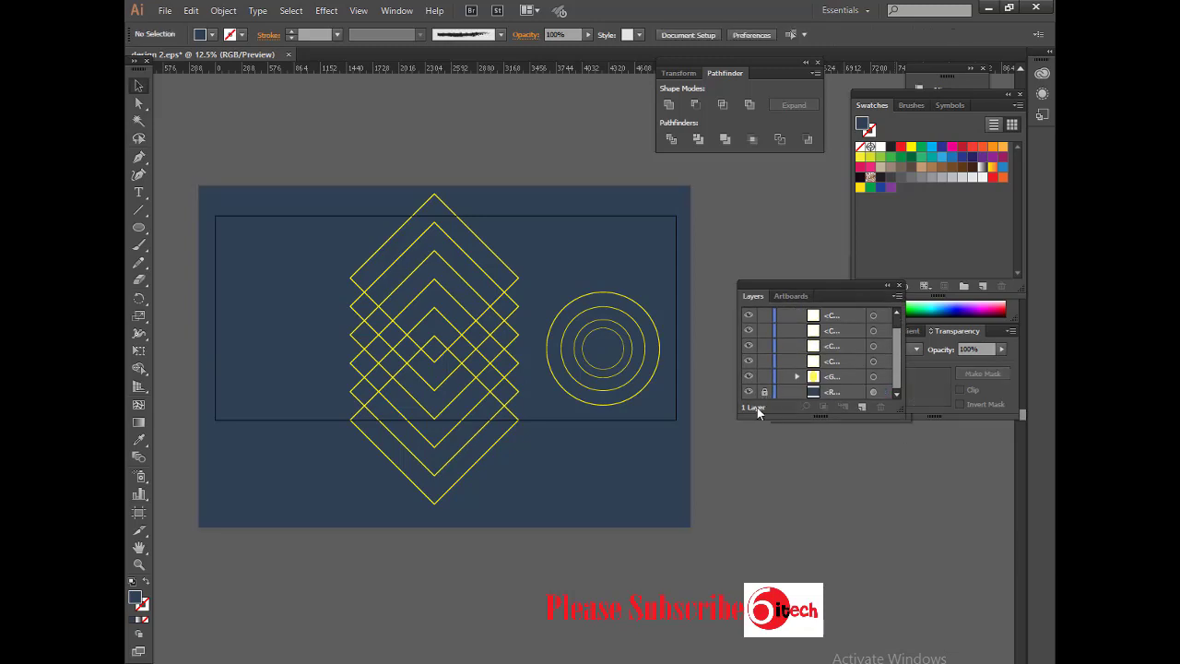
pyautogui.rightClick(608, 344)
pyautogui.click(666, 307)
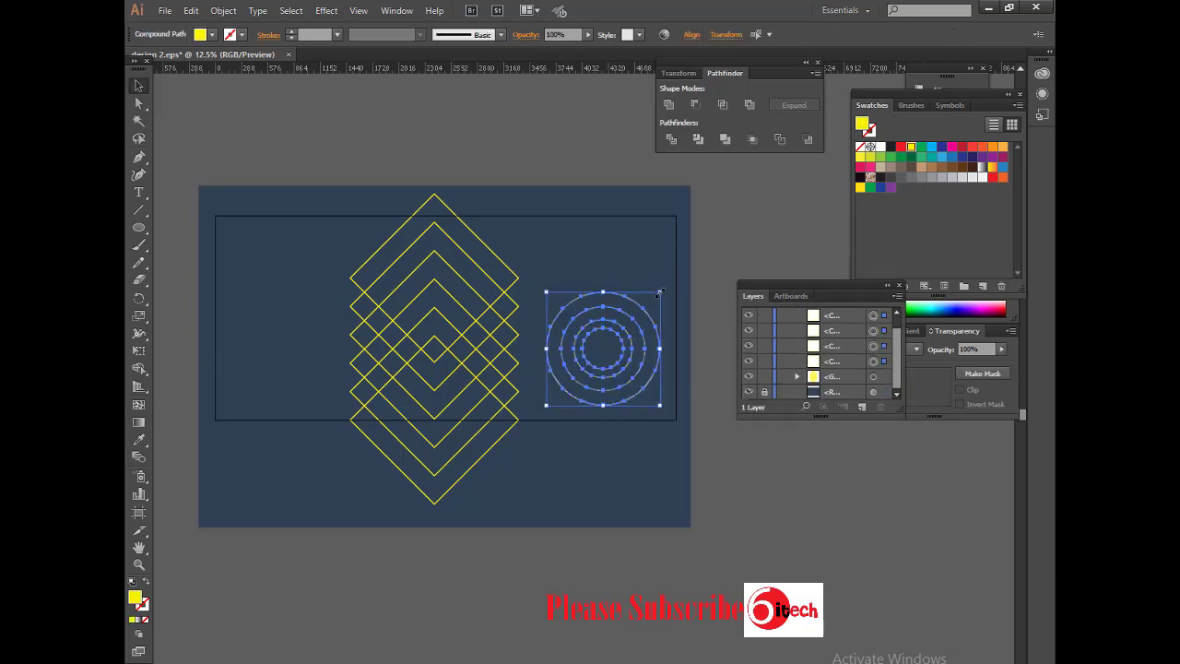
pyautogui.moveTo(636, 402); pyautogui.dragTo(306, 402)
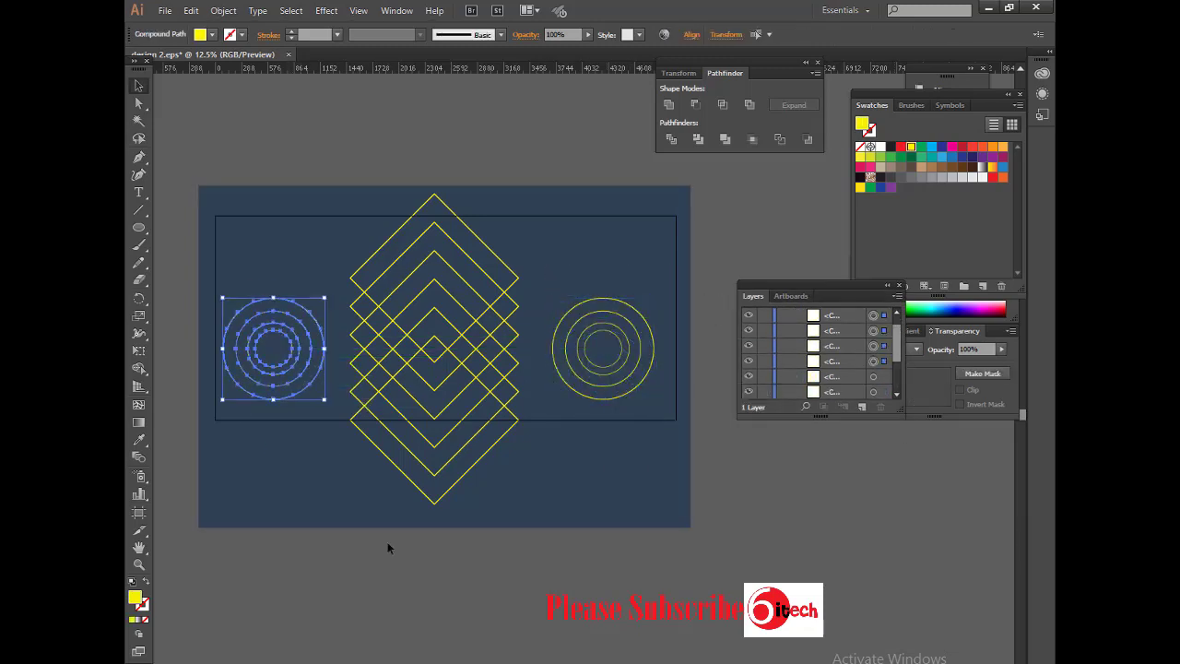
# Step: Group the right-hand concentric rings together
pyautogui.click(390, 547)
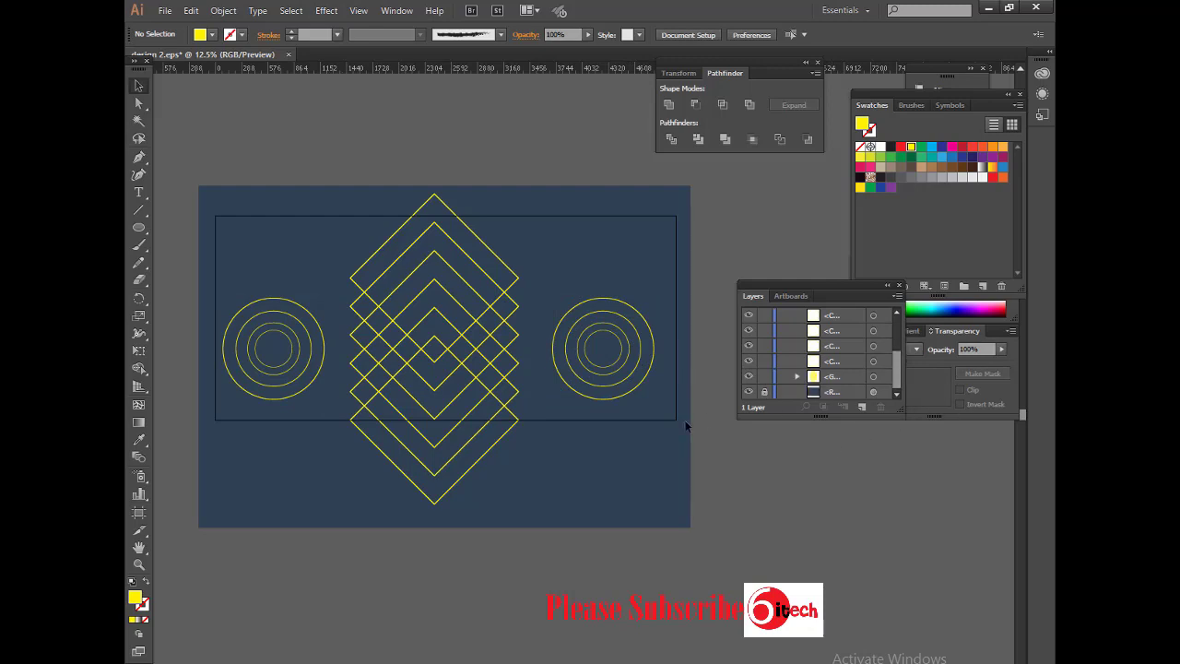
pyautogui.click(573, 459)
pyautogui.click(754, 480)
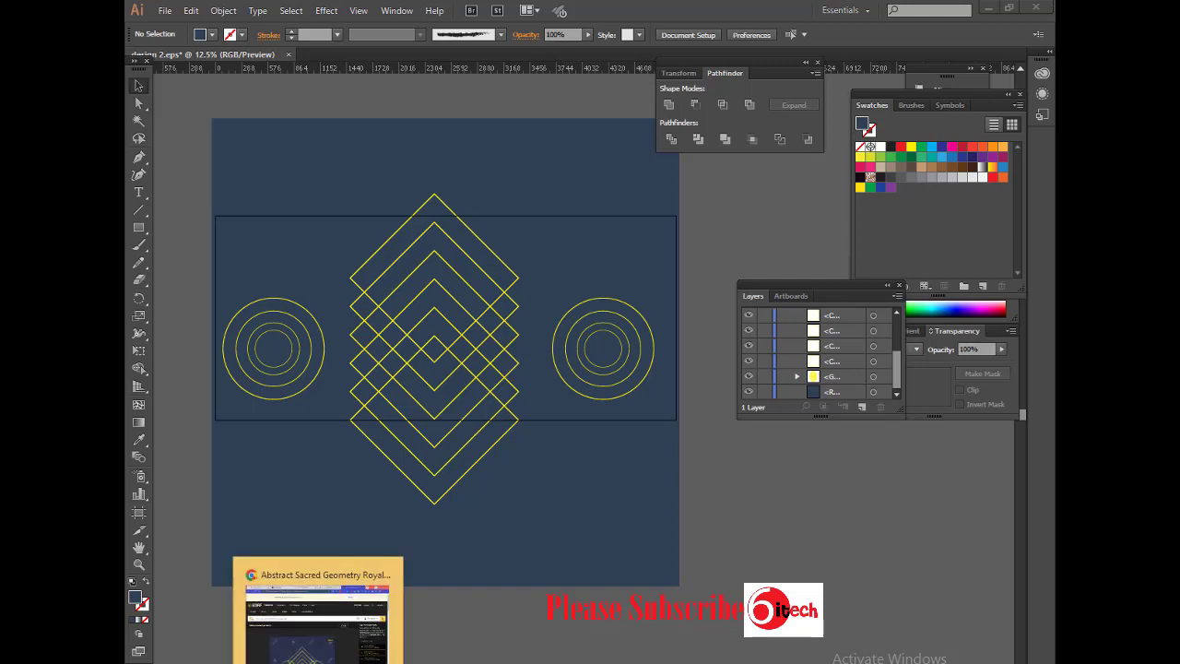
pyautogui.click(579, 397)
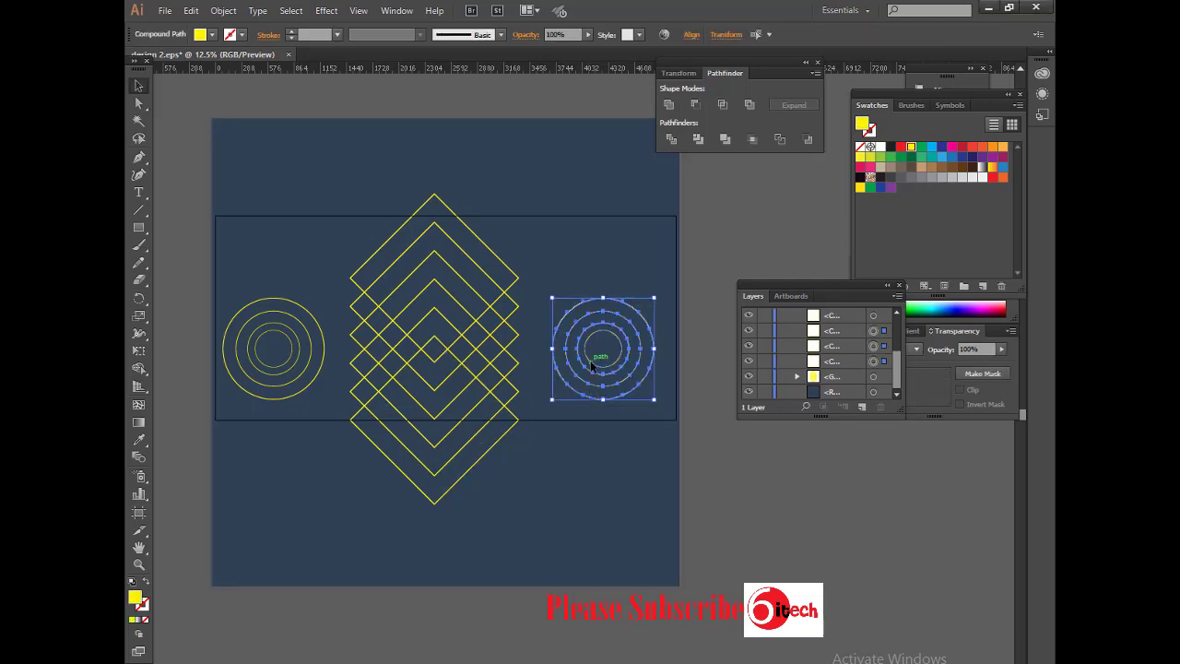
pyautogui.rightClick(591, 366)
pyautogui.click(225, 10)
pyautogui.click(250, 64)
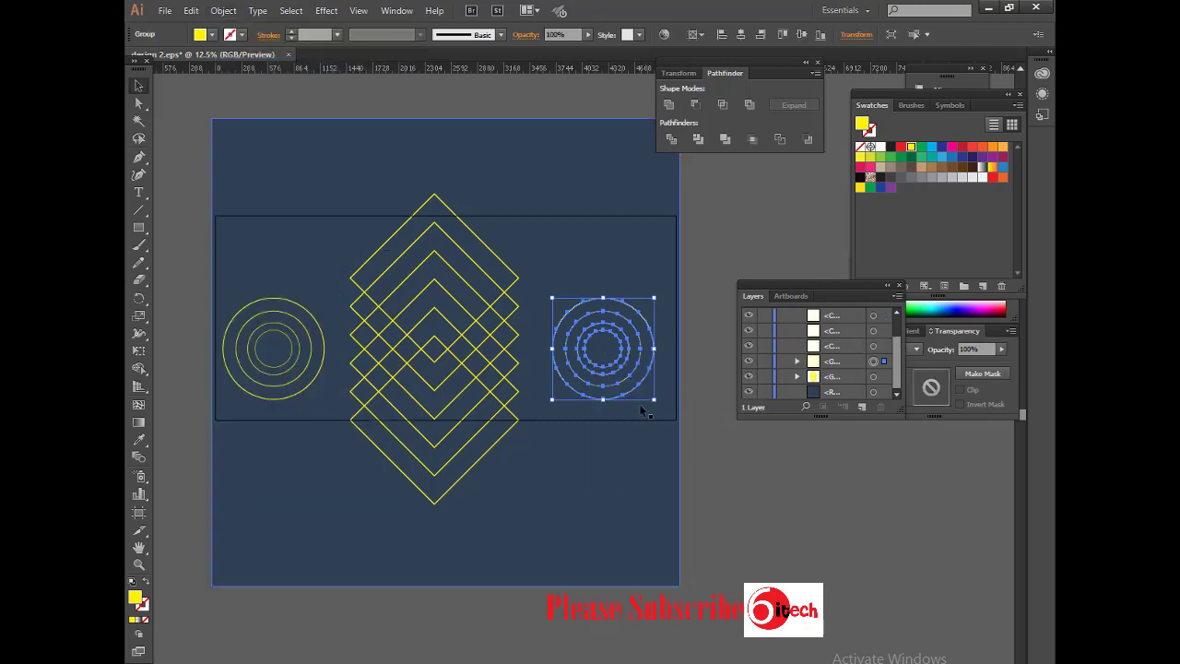
# Step: Place copies of the ring group in the corners around the diamonds
pyautogui.moveTo(640, 404); pyautogui.dragTo(664, 436)
pyautogui.moveTo(634, 518)
pyautogui.mouseDown()
pyautogui.moveTo(363, 206)
pyautogui.moveTo(556, 533)
pyautogui.moveTo(556, 214)
pyautogui.moveTo(329, 446)
pyautogui.mouseUp()
pyautogui.click(357, 474)
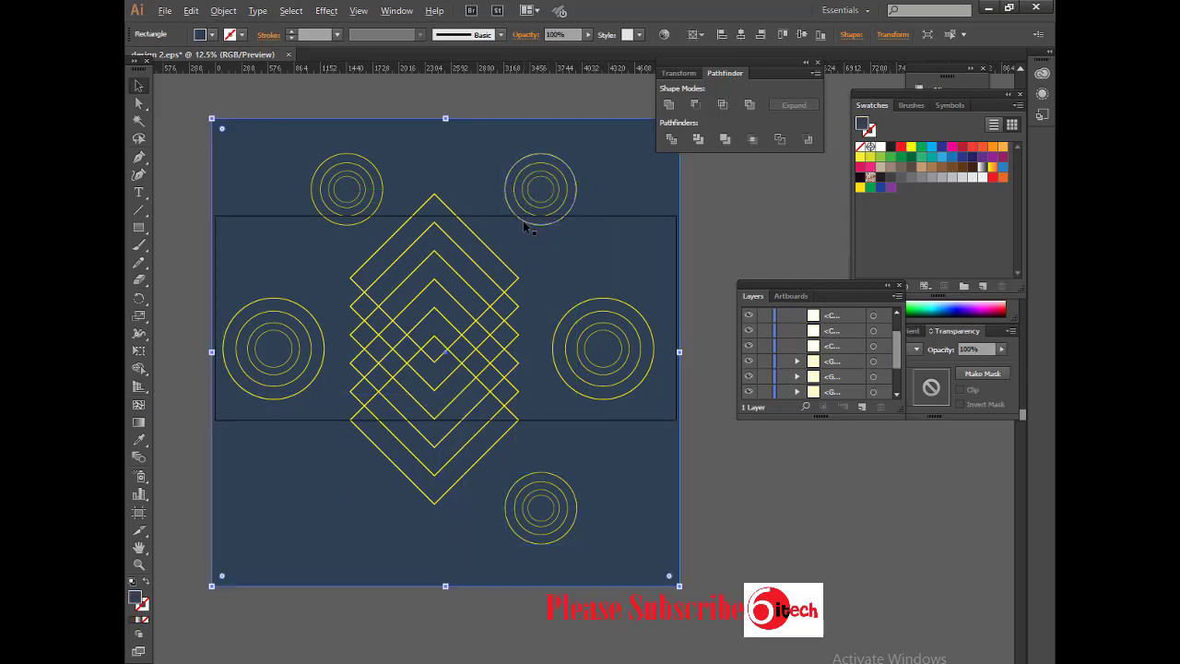
pyautogui.moveTo(525, 225); pyautogui.dragTo(319, 544)
pyautogui.click(393, 599)
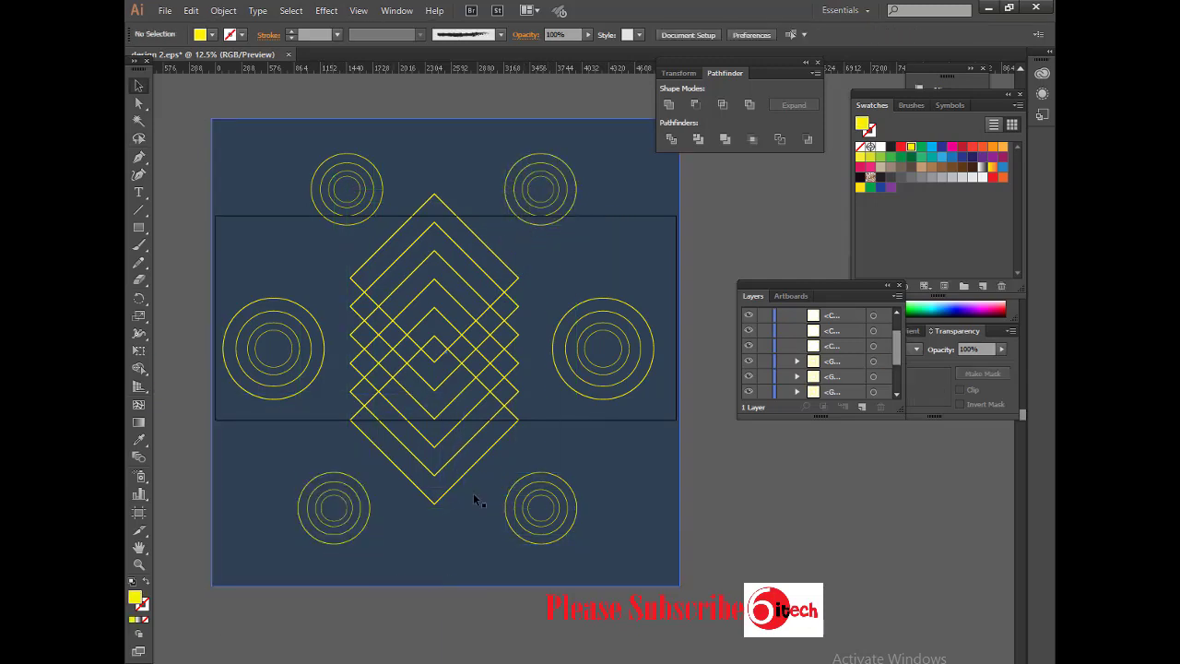
# Step: Create a large dark-blue rectangle with the Rectangle tool's size settings
pyautogui.click(243, 171)
pyautogui.press('m')
pyautogui.click(266, 153)
pyautogui.click(569, 389)
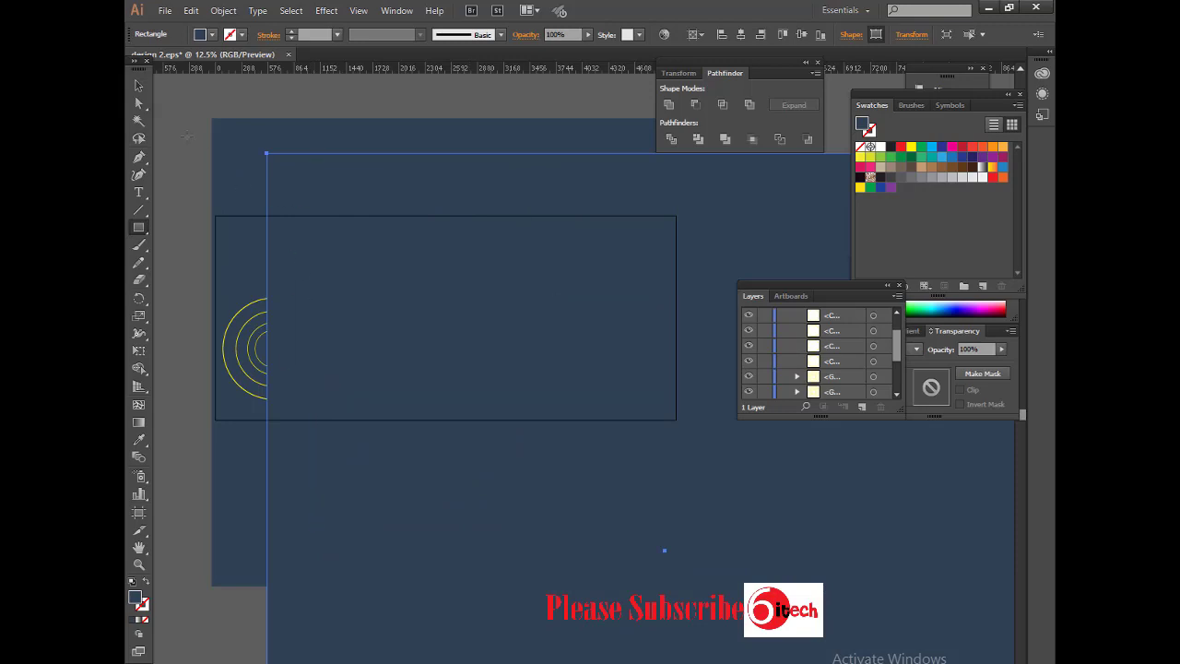
# Step: Enlarge the rectangle over the artboard, send it to back, and scale all artwork down
pyautogui.moveTo(275, 173)
pyautogui.mouseDown()
pyautogui.moveTo(421, 305)
pyautogui.moveTo(378, 258)
pyautogui.mouseUp()
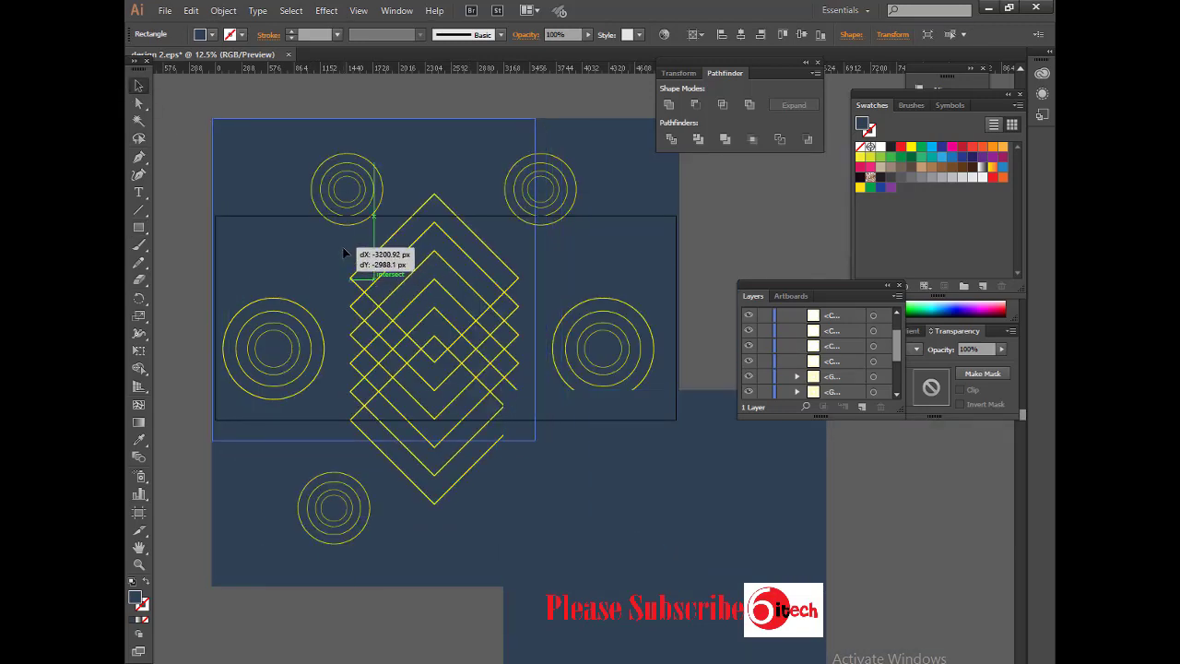
pyautogui.moveTo(536, 442); pyautogui.dragTo(680, 585)
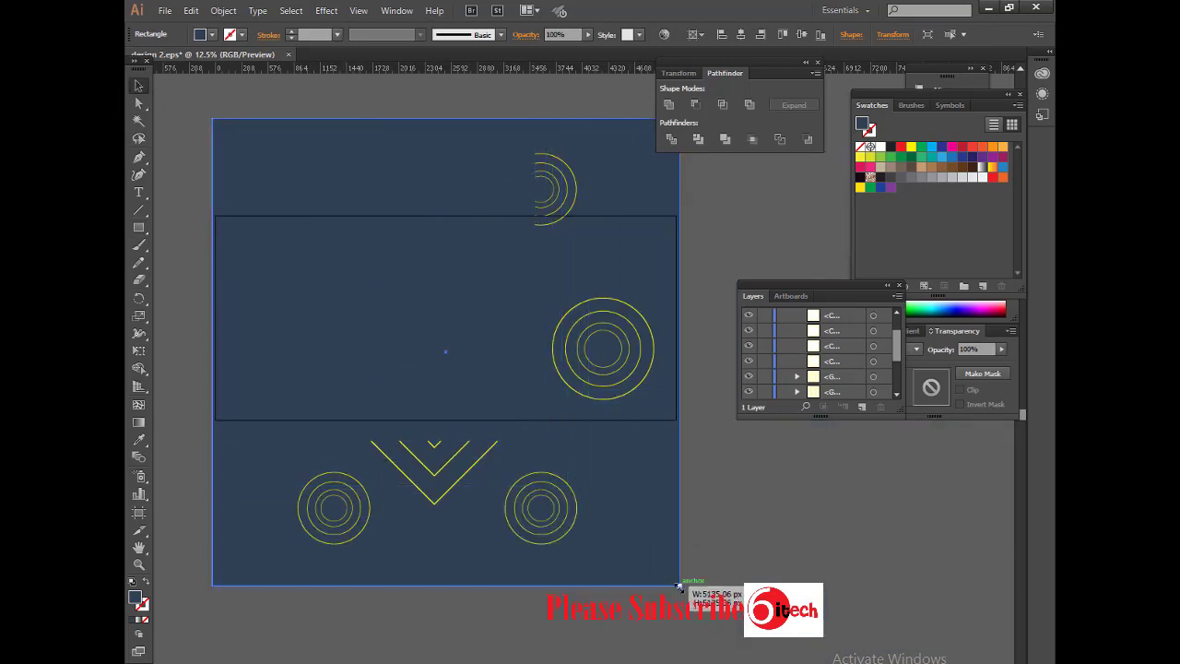
pyautogui.hotkey('ctrl', 'shift', '[')
pyautogui.hotkey('ctrl', 'a')
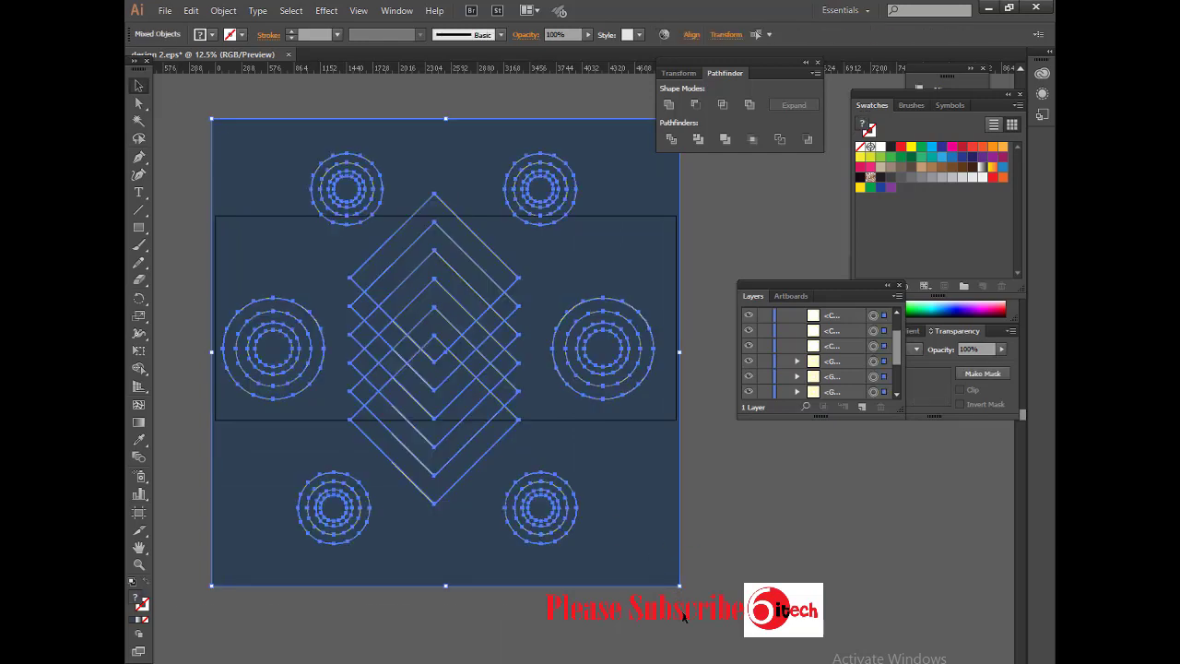
pyautogui.moveTo(682, 586); pyautogui.dragTo(637, 543)
# Step: Fit the artboard to the artwork and pull the dark background off it
pyautogui.click(138, 512)
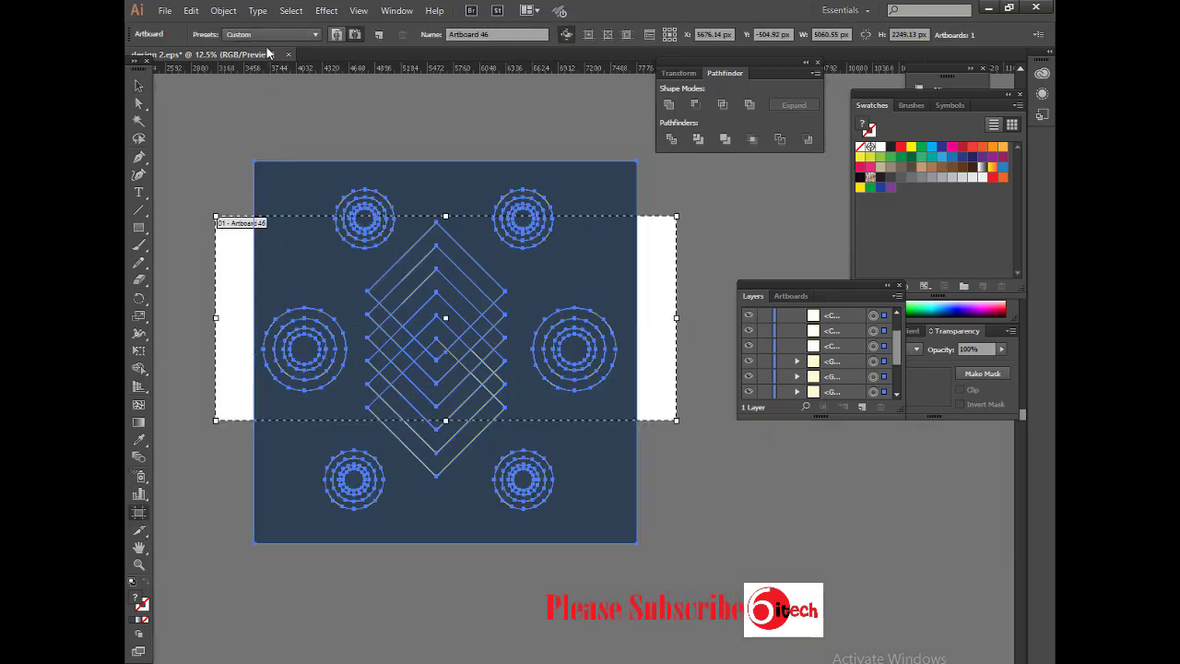
pyautogui.click(276, 34)
pyautogui.click(261, 73)
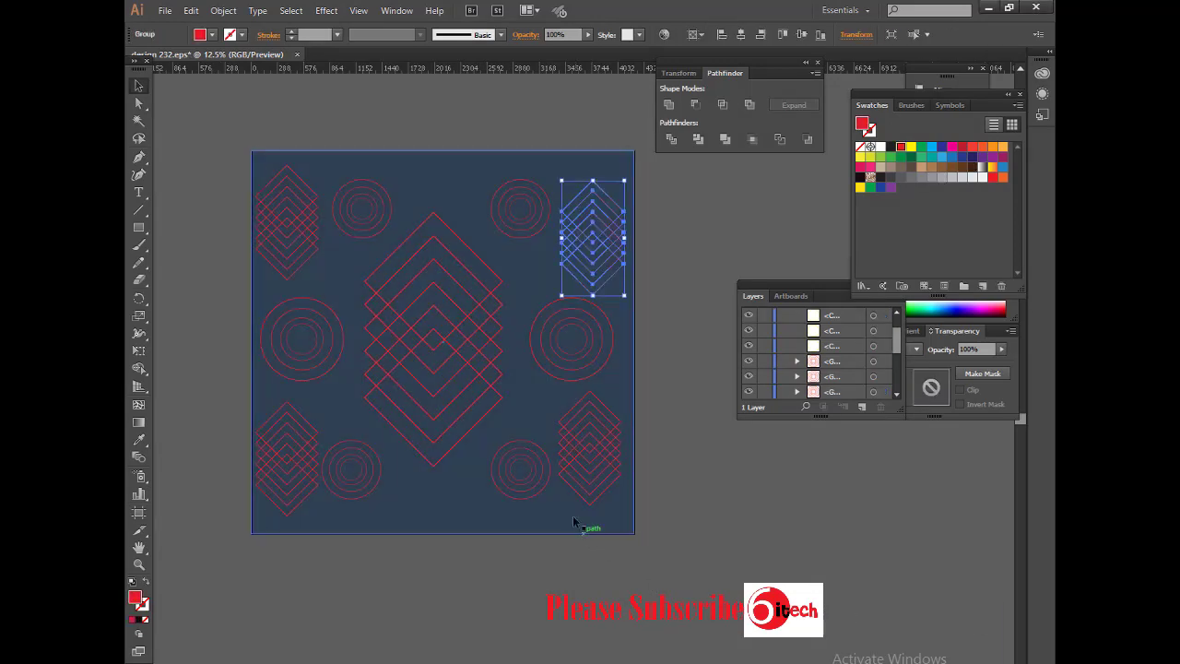
pyautogui.moveTo(590, 276); pyautogui.dragTo(558, 446)
# Step: Delete the red line art and move the dark rectangle back, widening it past the artboard
pyautogui.hotkey('ctrl', 'a')
pyautogui.keyDown('shift'); pyautogui.click(751, 494); pyautogui.keyUp('shift')
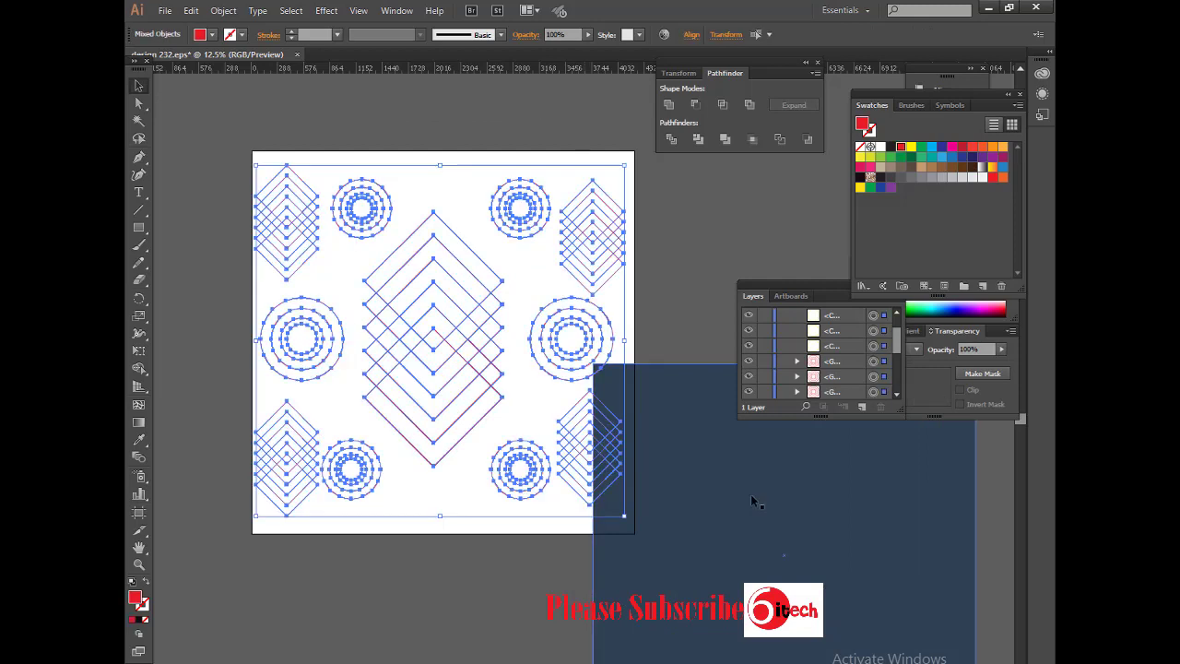
pyautogui.press('Delete')
pyautogui.moveTo(751, 494)
pyautogui.mouseDown()
pyautogui.moveTo(461, 310)
pyautogui.moveTo(484, 321)
pyautogui.mouseUp()
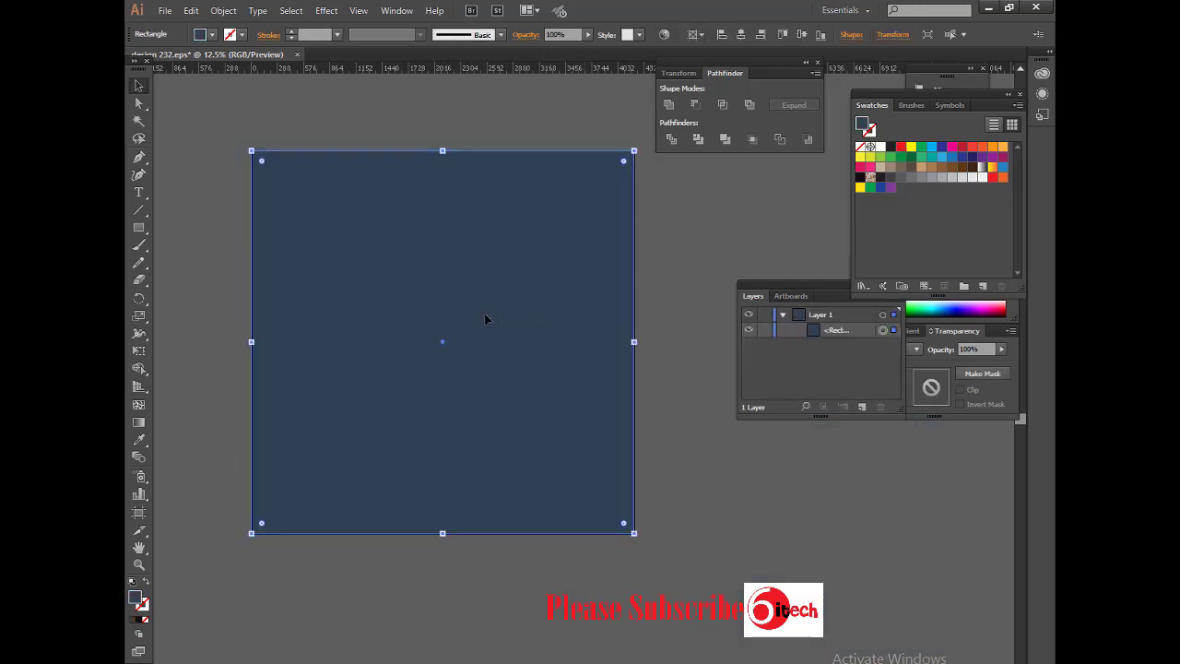
pyautogui.moveTo(634, 341); pyautogui.dragTo(678, 342)
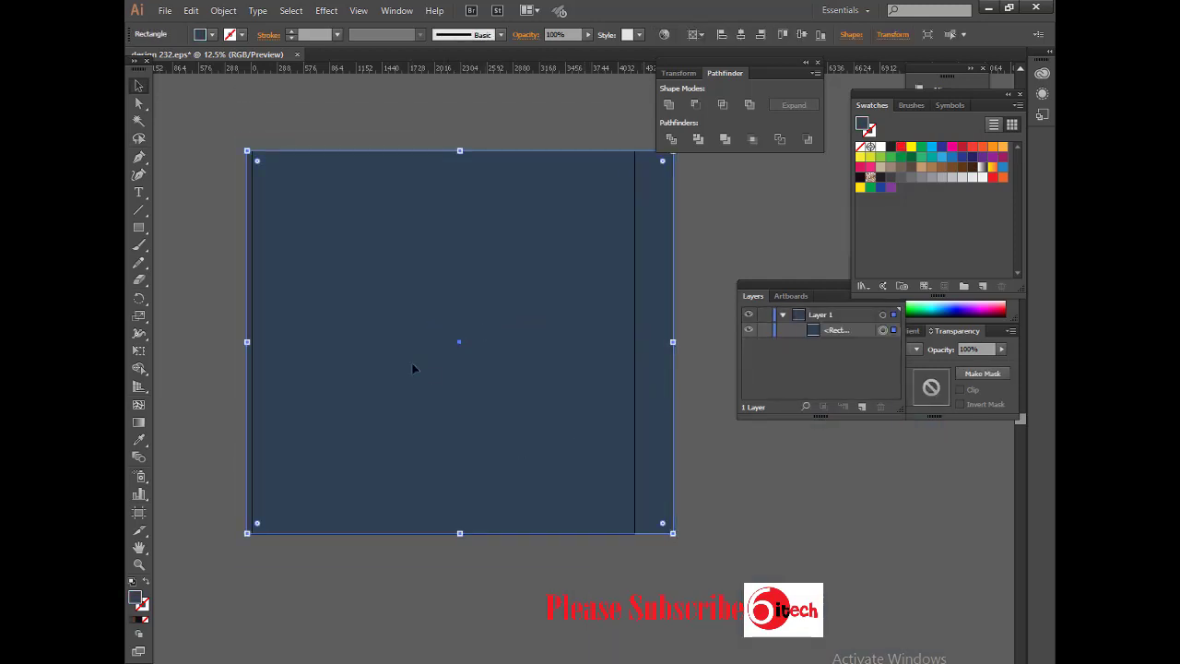
# Step: Draw a new rectangle across the upper area with a 10 pt outline
pyautogui.click(138, 229)
pyautogui.click(182, 245)
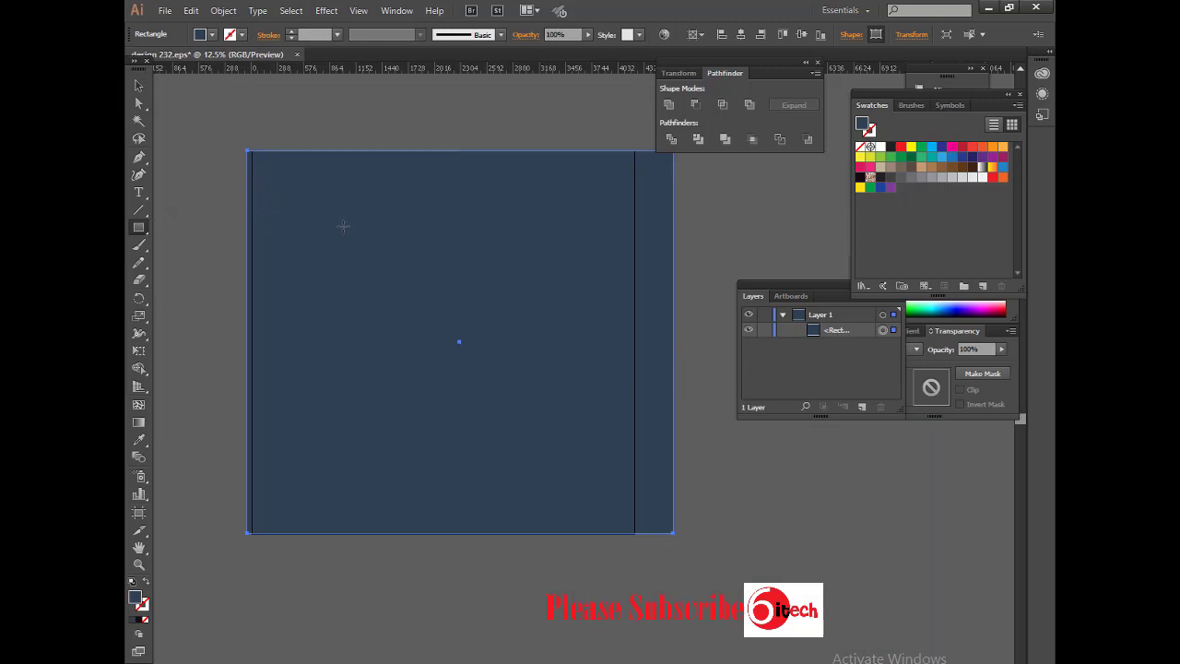
pyautogui.moveTo(303, 202); pyautogui.dragTo(615, 334)
pyautogui.click(337, 34)
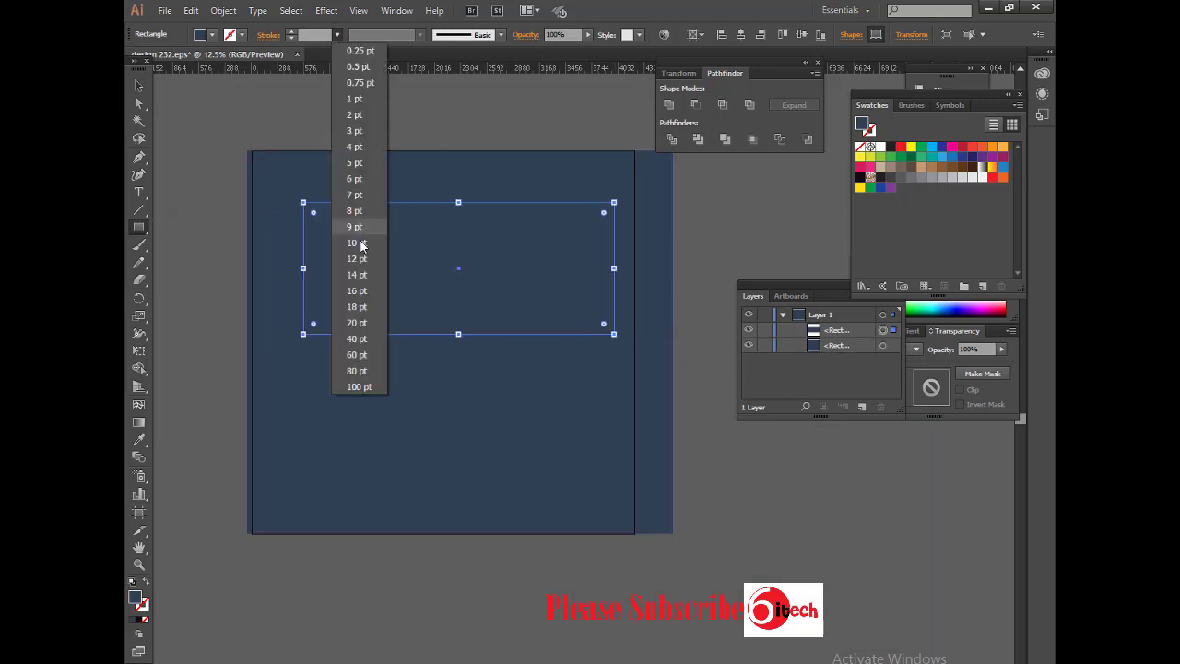
pyautogui.click(358, 233)
pyautogui.click(223, 11)
pyautogui.click(244, 166)
# Step: Round the rectangle's corners and expand the thick outline into a shape
pyautogui.click(624, 444)
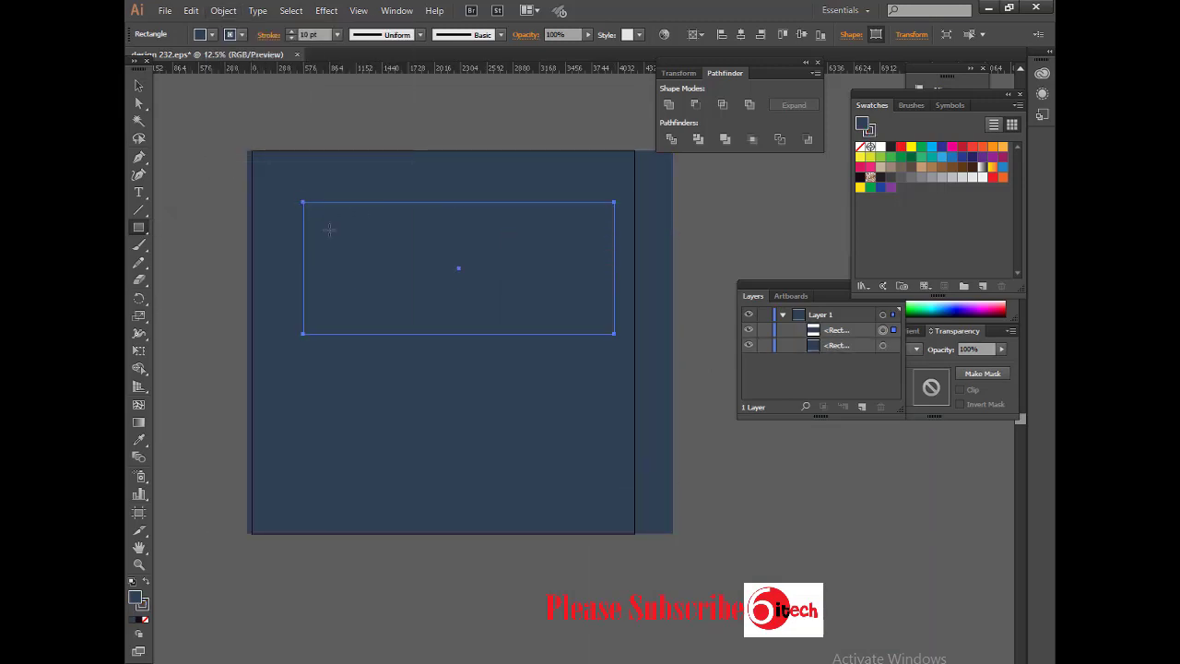
pyautogui.press('a')
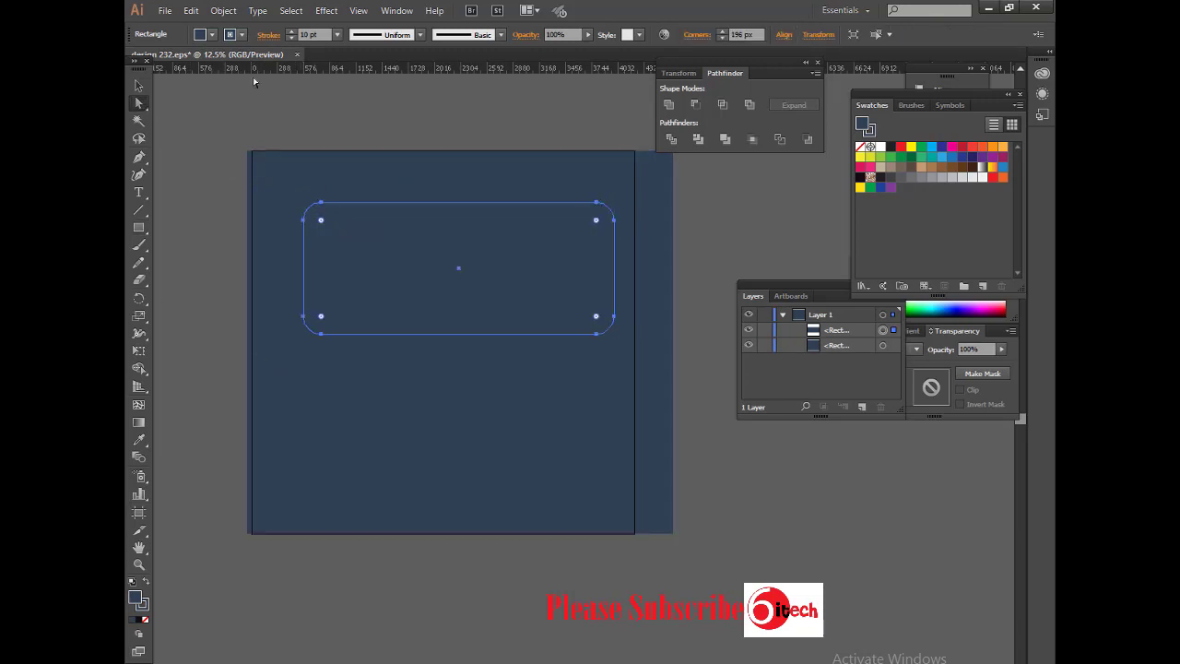
pyautogui.click(223, 11)
pyautogui.click(244, 166)
pyautogui.click(549, 449)
pyautogui.click(223, 10)
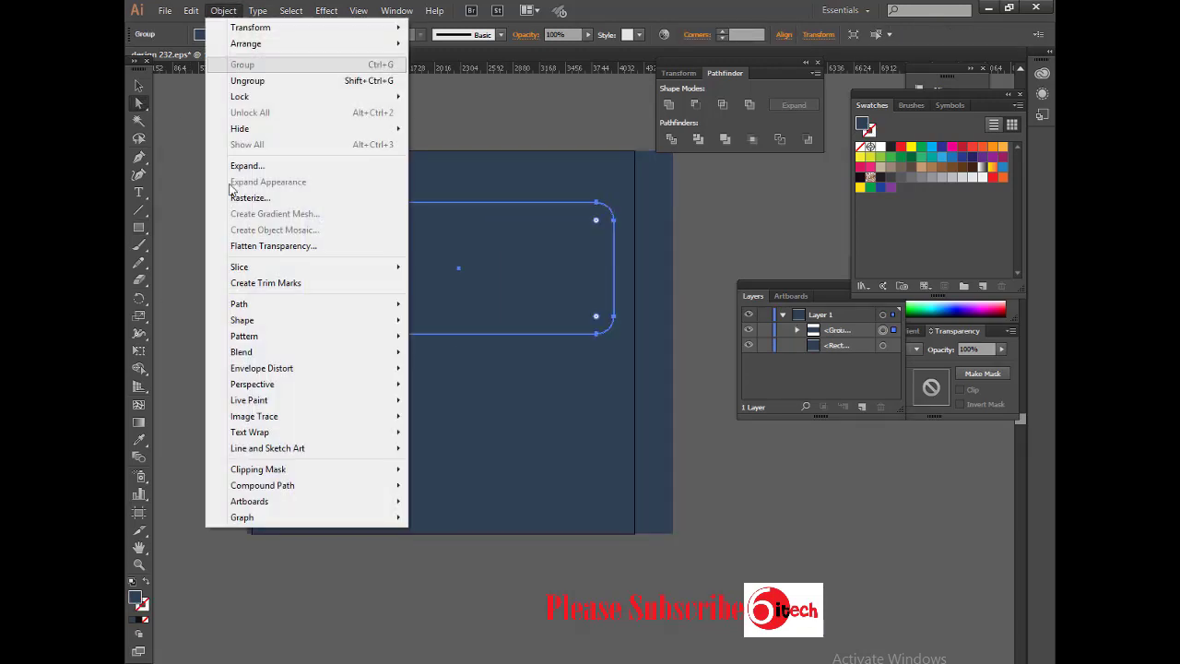
pyautogui.click(421, 434)
pyautogui.press('v')
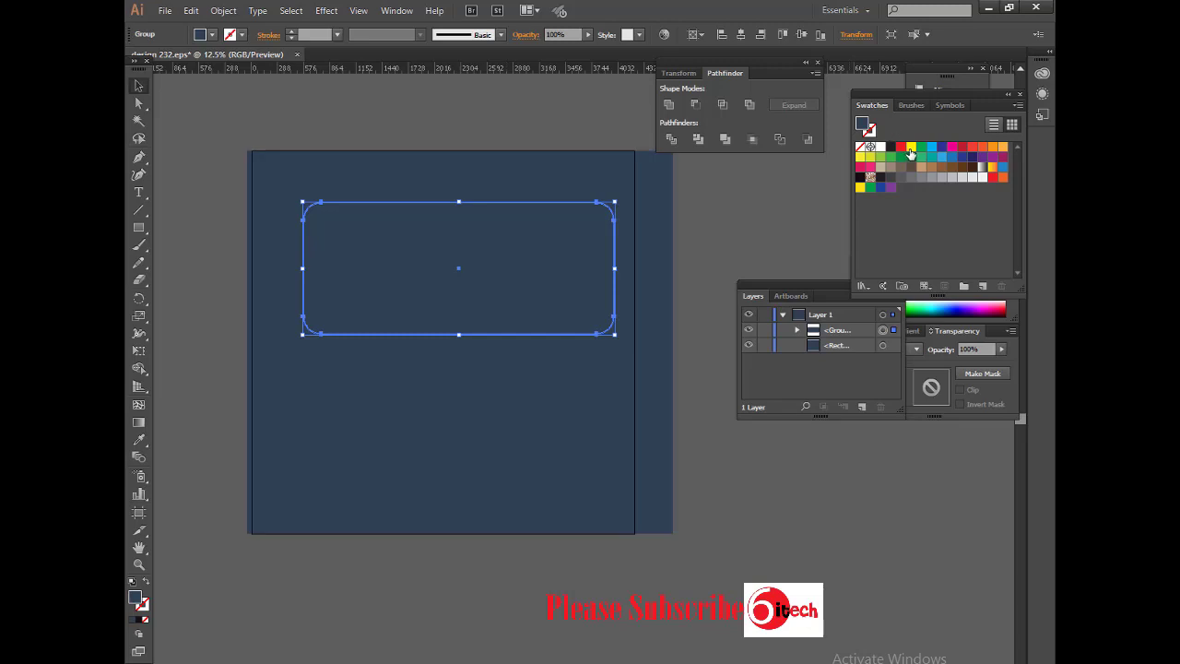
# Step: Fill the rounded outline with CMYK Yellow and make it a compound path
pyautogui.click(910, 146)
pyautogui.hotkey('ctrl', 'z')
pyautogui.click(520, 337)
pyautogui.click(524, 333)
pyautogui.click(910, 147)
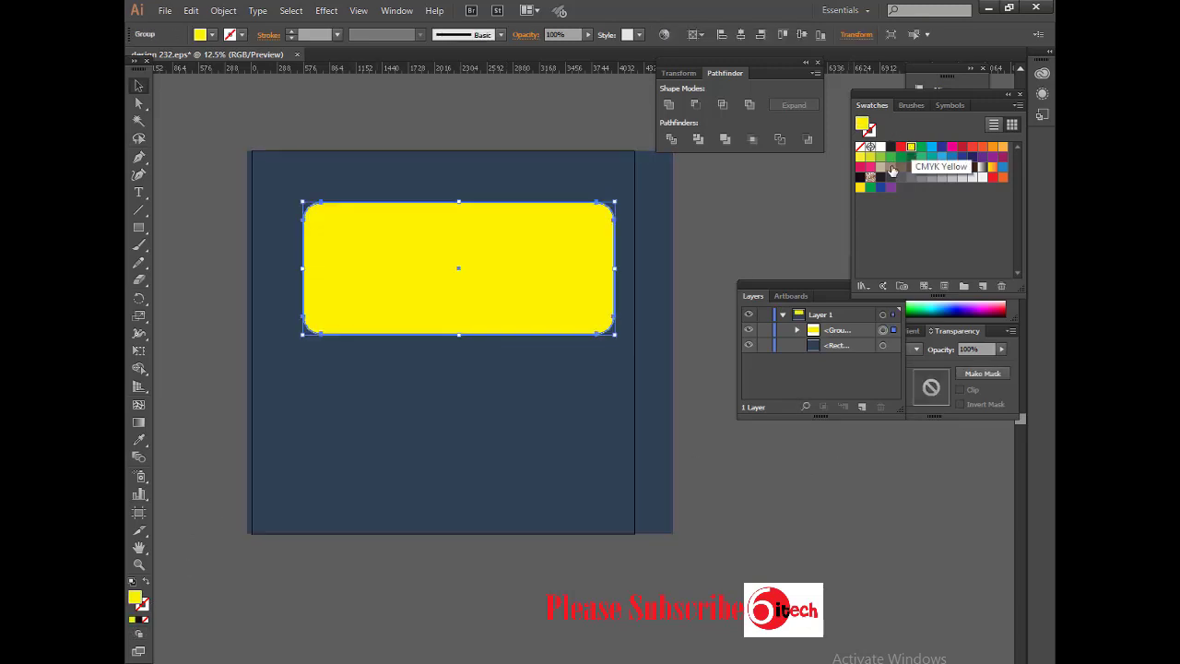
pyautogui.rightClick(516, 256)
pyautogui.press('Escape')
pyautogui.moveTo(508, 271); pyautogui.dragTo(534, 452)
pyautogui.press('Delete')
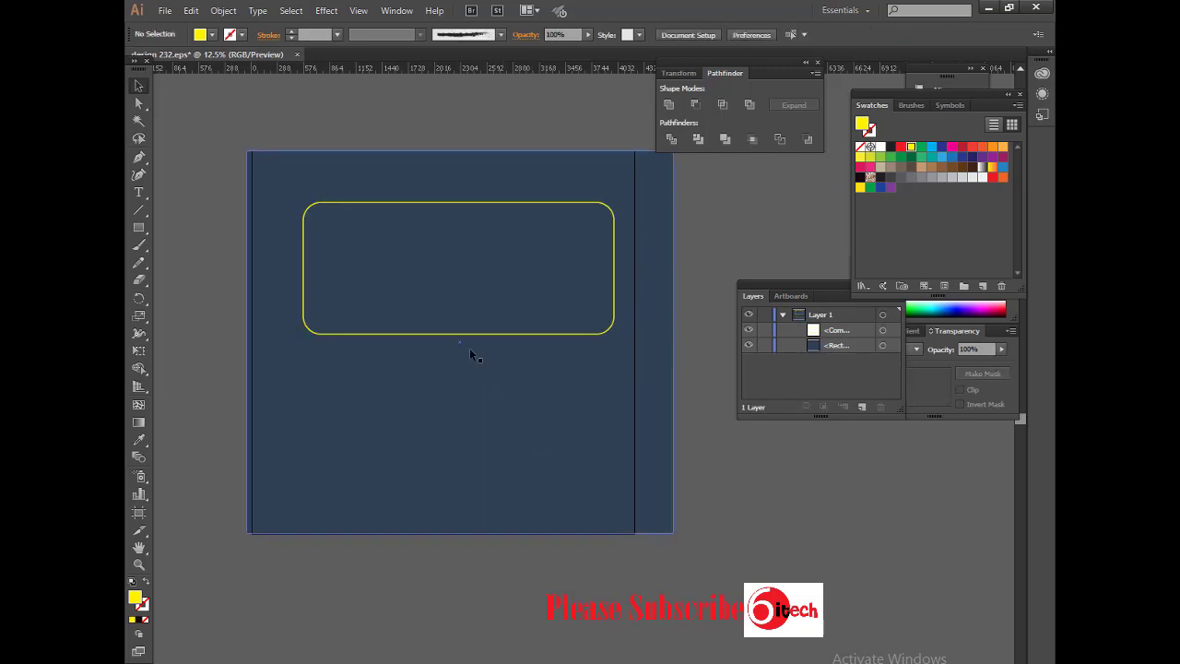
pyautogui.click(472, 355)
# Step: Stagger red and yellow outline copies diagonally and centre the navy panel horizontally
pyautogui.moveTo(466, 333); pyautogui.dragTo(473, 493)
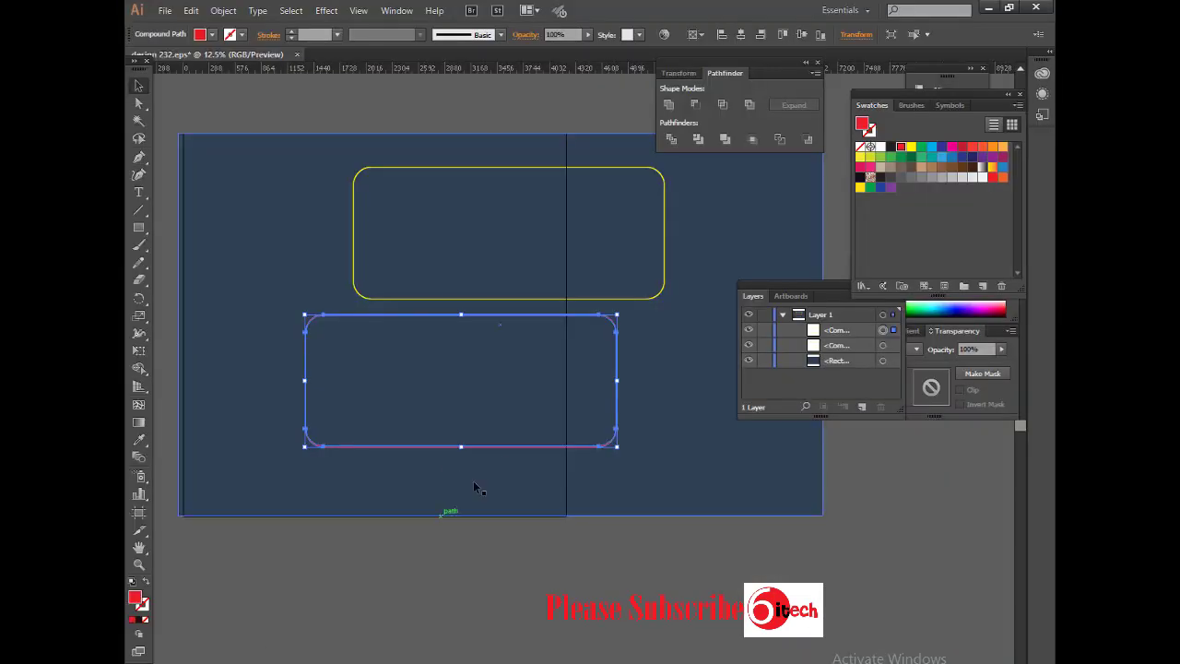
pyautogui.moveTo(498, 446); pyautogui.dragTo(469, 271)
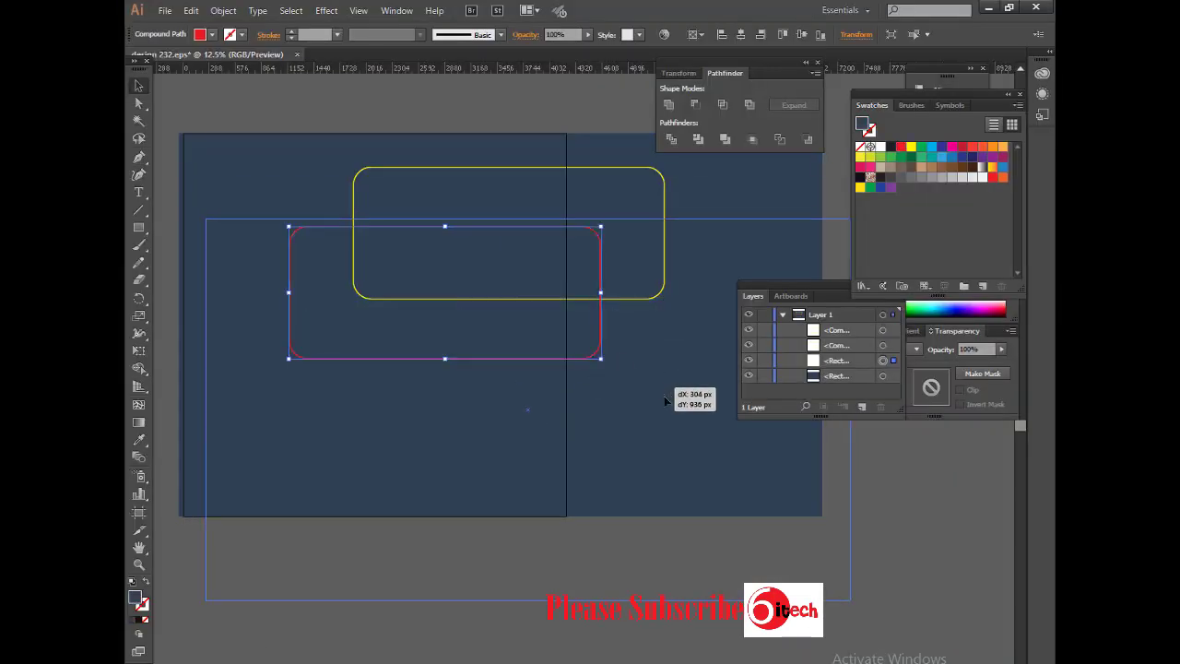
pyautogui.moveTo(577, 358); pyautogui.dragTo(715, 451)
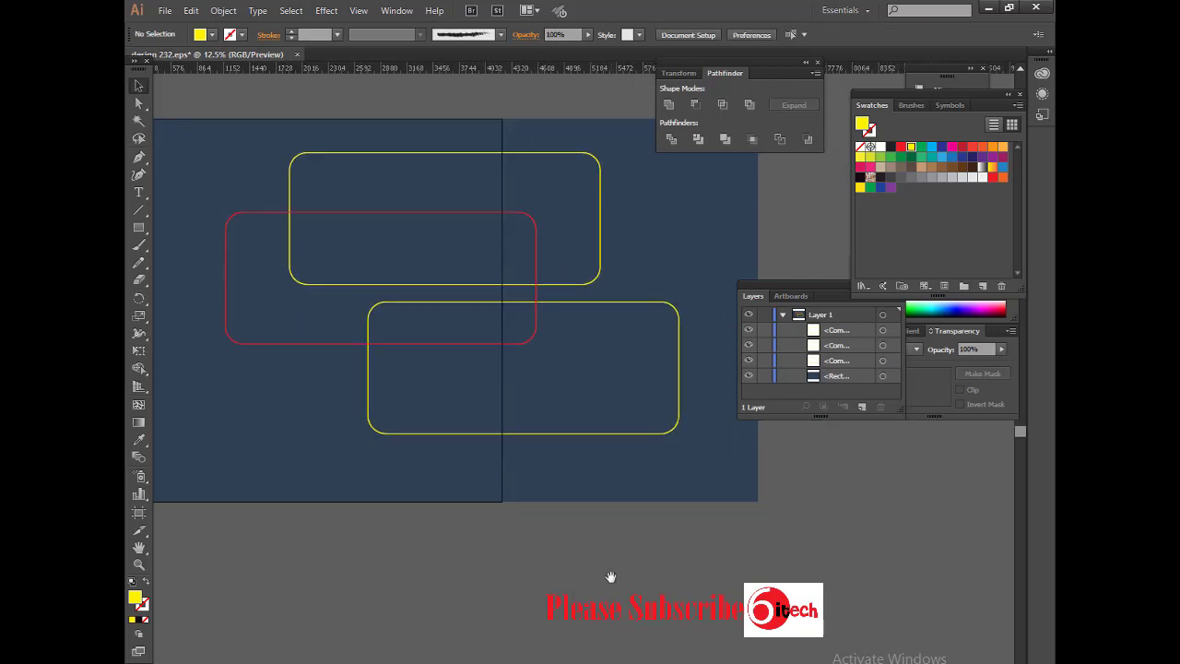
pyautogui.moveTo(395, 538); pyautogui.dragTo(417, 551)
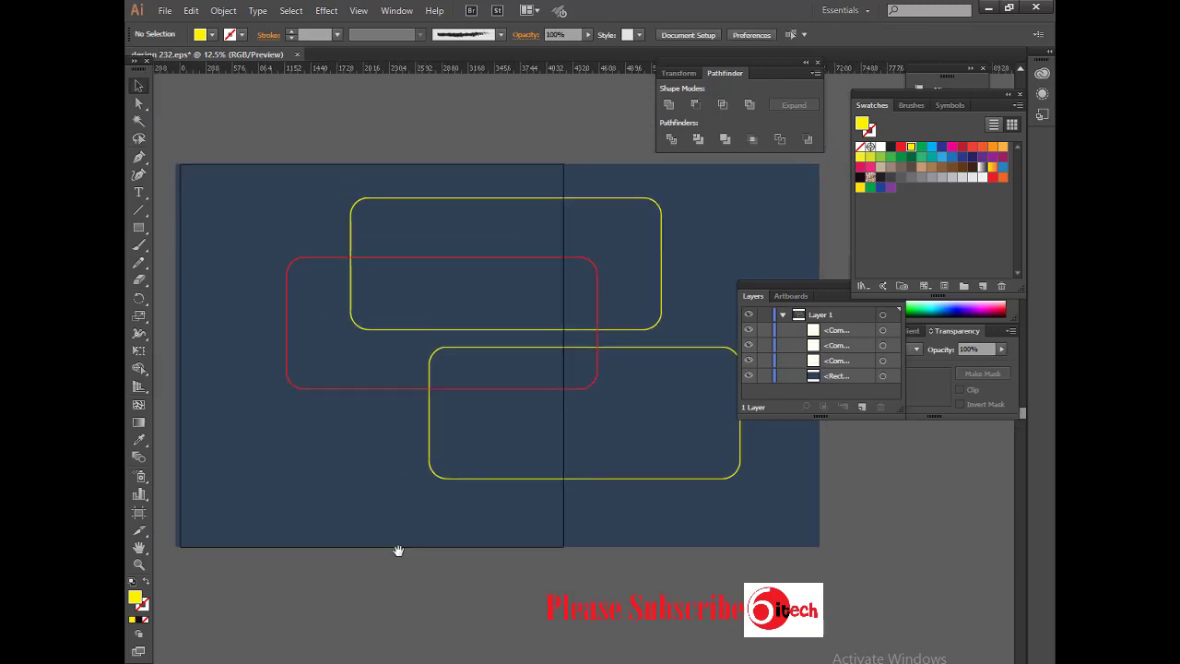
pyautogui.click(463, 205)
pyautogui.click(740, 34)
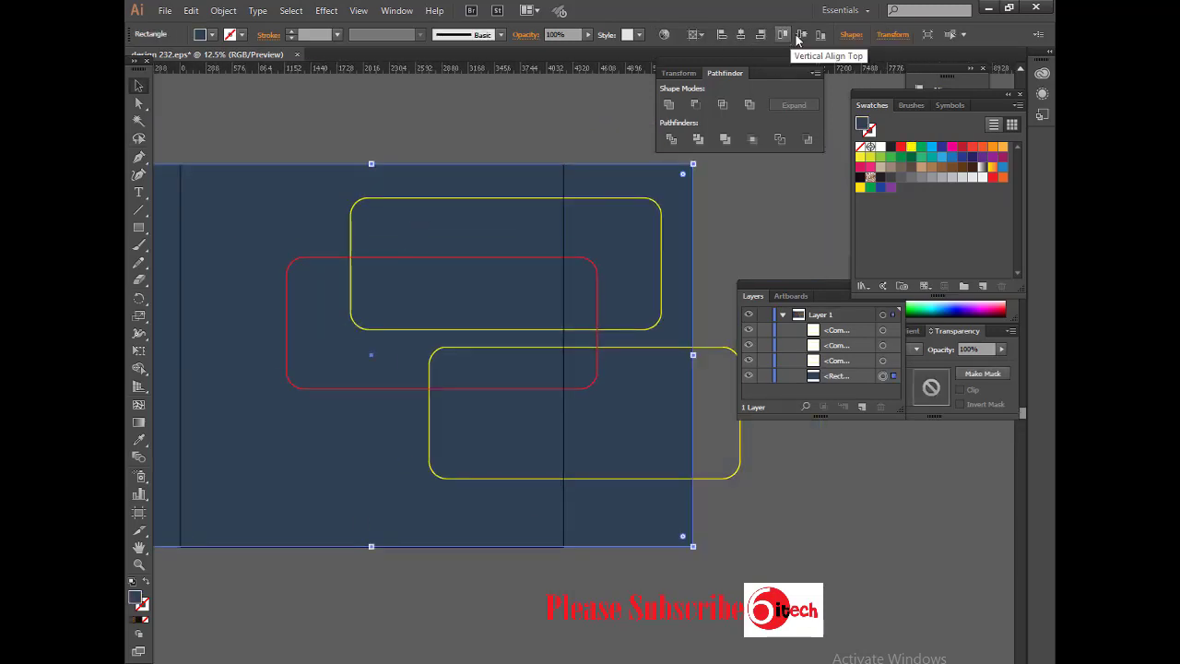
# Step: Select the three outlines and try an alignment, then undo it
pyautogui.click(646, 478)
pyautogui.keyDown('shift'); pyautogui.click(535, 388); pyautogui.keyUp('shift')
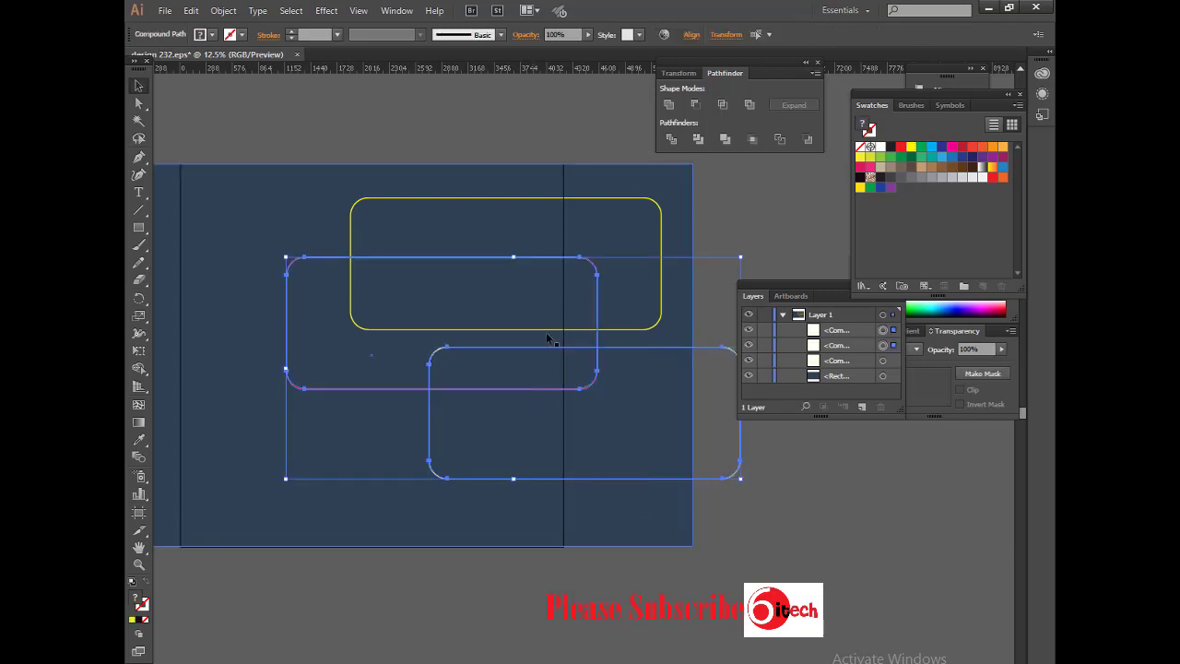
pyautogui.keyDown('shift'); pyautogui.click(556, 198); pyautogui.keyUp('shift')
pyautogui.rightClick(528, 259)
pyautogui.click(692, 34)
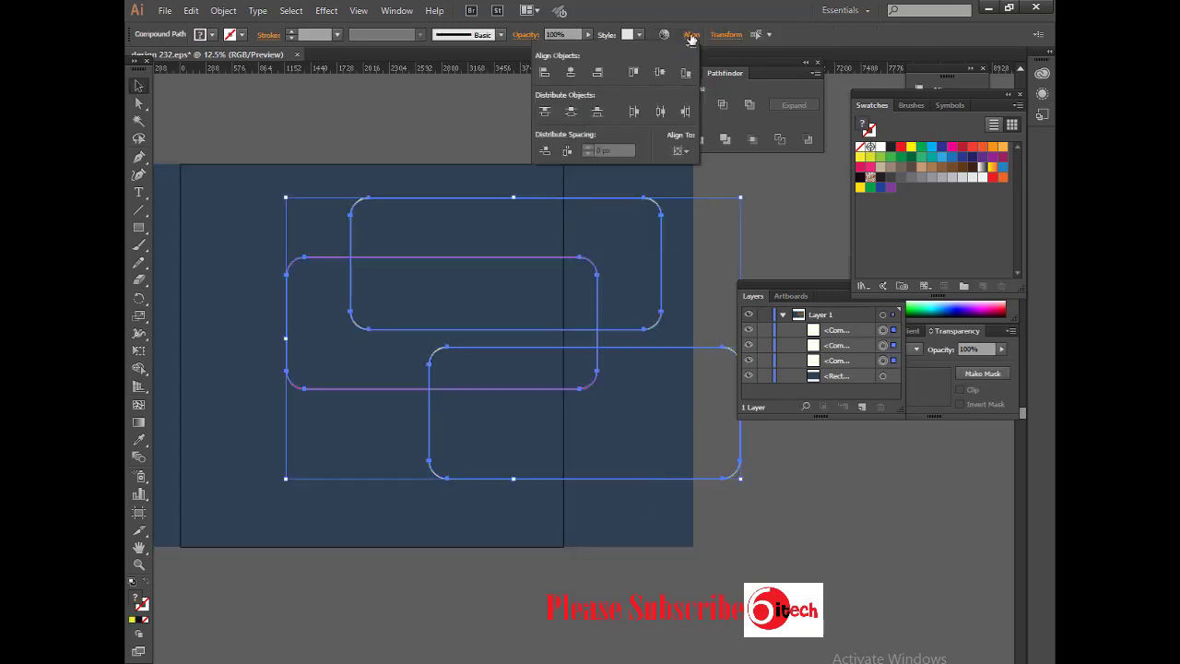
pyautogui.click(574, 69)
pyautogui.press('Escape')
pyautogui.hotkey('ctrl', 'z')
# Step: Group the three outlines and centre the group horizontally
pyautogui.rightClick(445, 258)
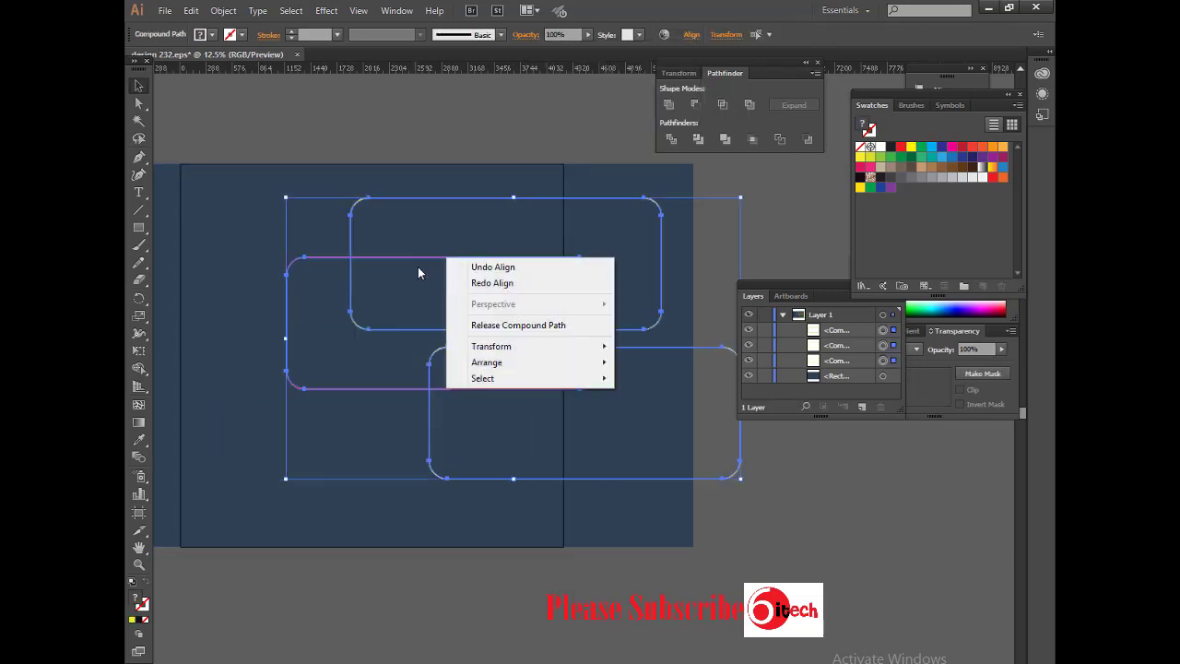
pyautogui.click(223, 10)
pyautogui.click(241, 60)
pyautogui.click(741, 34)
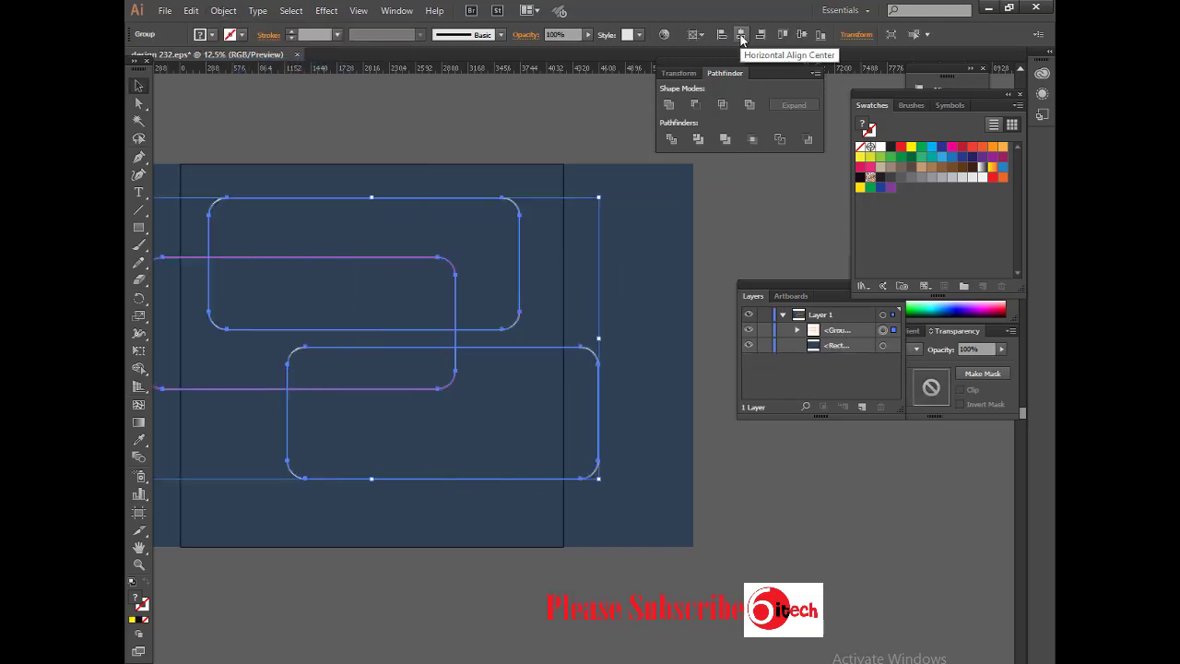
pyautogui.click(741, 493)
pyautogui.hscroll(-3, 741, 493)
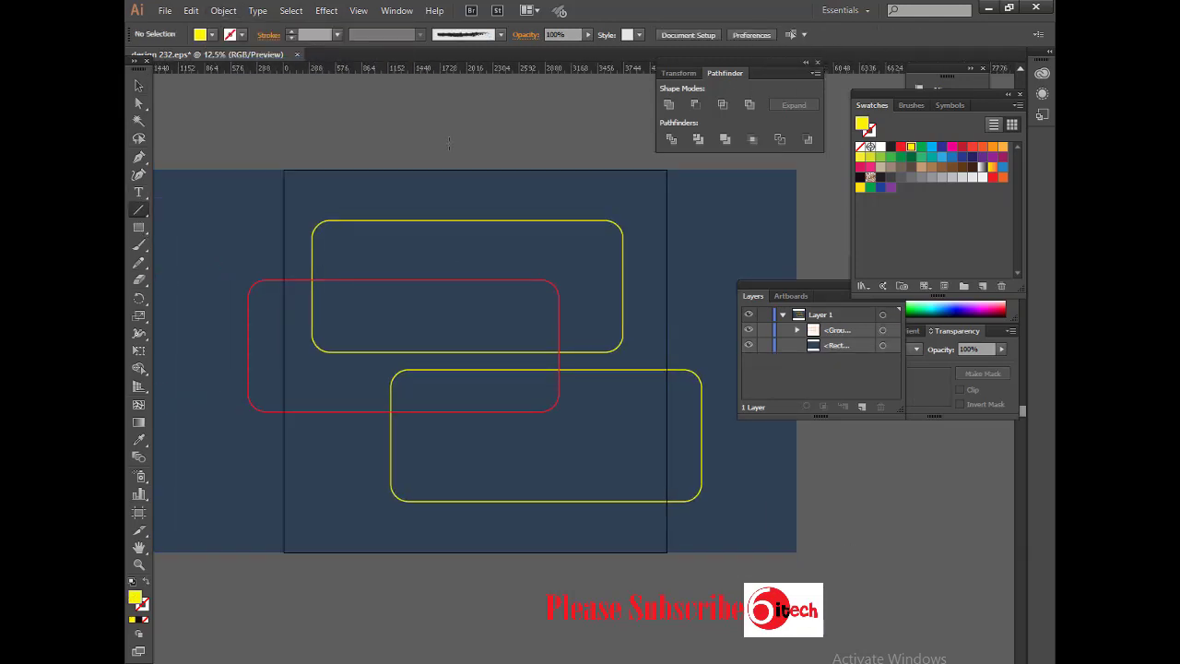
# Step: Divide the panel and outlines with a vertical line down the middle, then ungroup
pyautogui.moveTo(448, 143); pyautogui.dragTo(452, 556)
pyautogui.press('v')
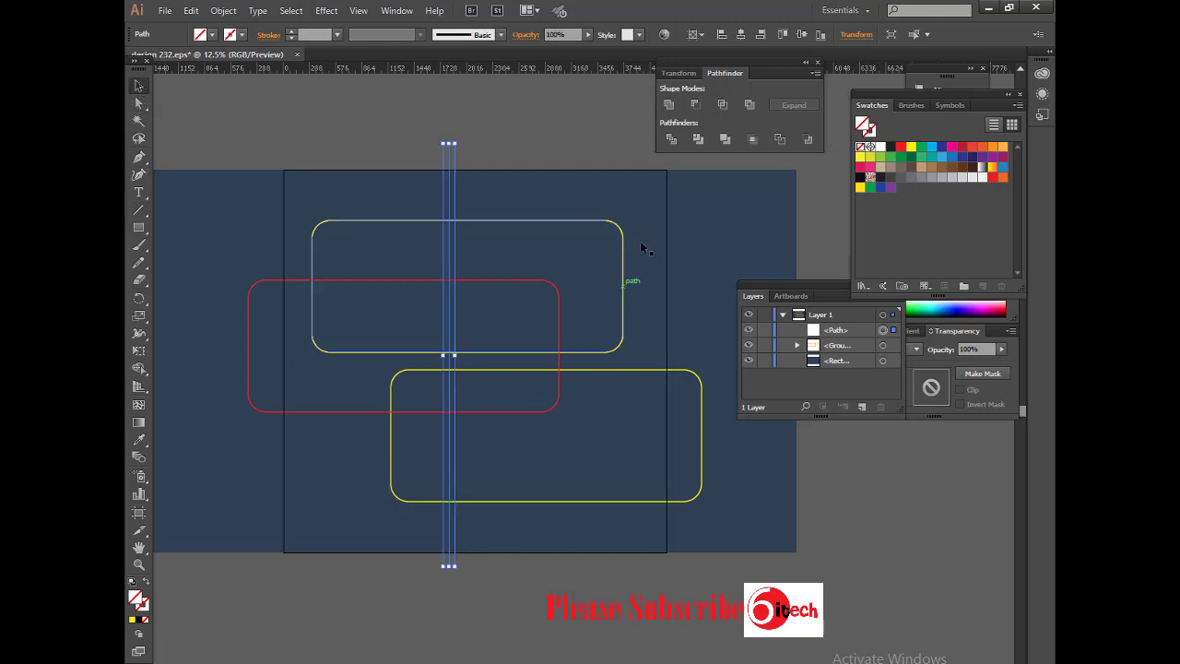
pyautogui.hotkey('ctrl', 'a')
pyautogui.click(683, 135)
pyautogui.rightClick(438, 322)
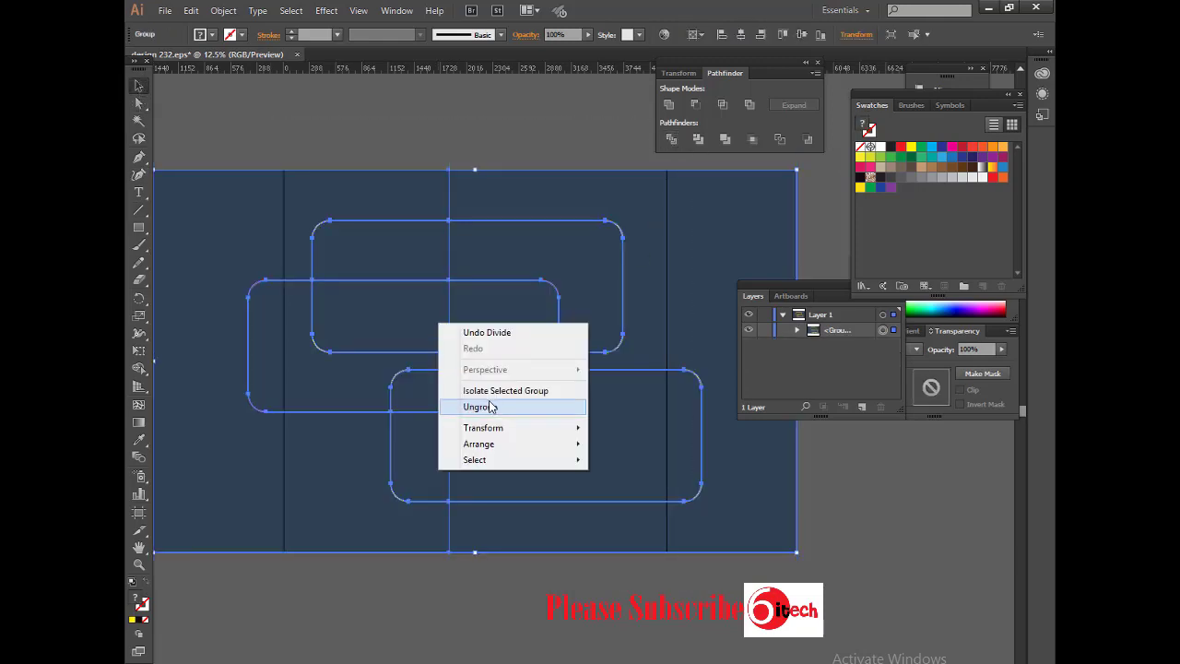
pyautogui.click(490, 410)
# Step: Group the right-hand pieces and nudge them right to open a gap
pyautogui.hotkey('ctrl', 'shift', 'a')
pyautogui.moveTo(488, 131); pyautogui.dragTo(656, 558)
pyautogui.rightClick(554, 387)
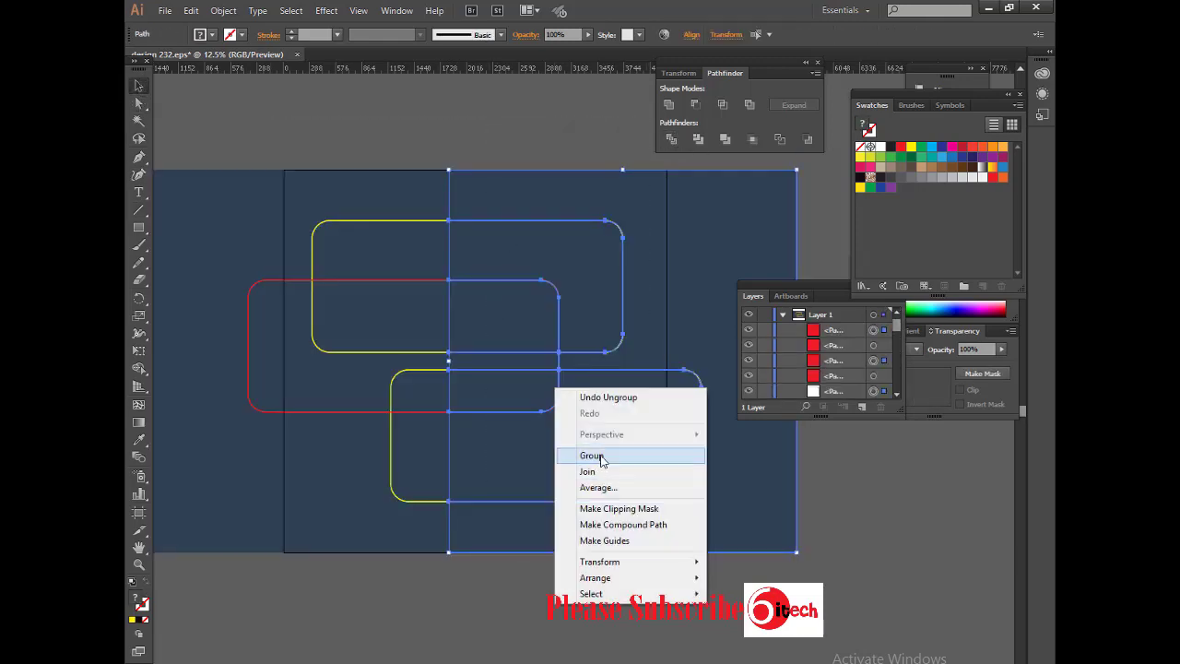
pyautogui.click(579, 453)
pyautogui.press('Right')
pyautogui.press('Right')
pyautogui.press('Right')
pyautogui.press('Right')
pyautogui.press('Right')
pyautogui.press('Right')
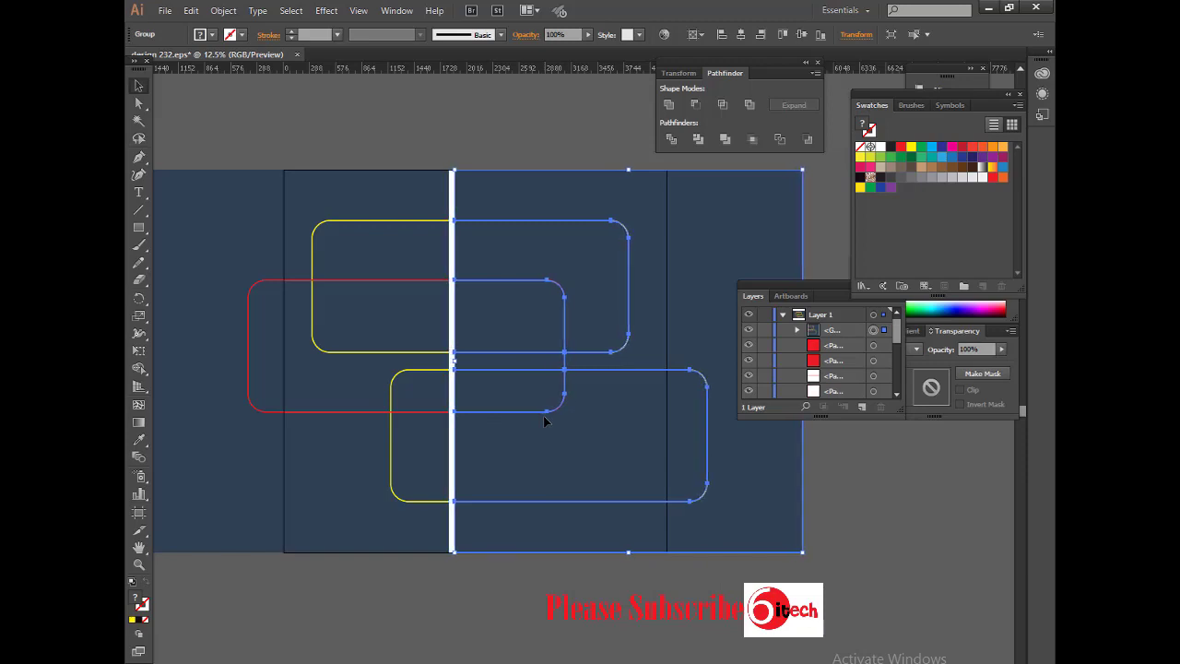
pyautogui.press('Right')
pyautogui.press('Right')
pyautogui.press('Right')
pyautogui.press('Right')
pyautogui.press('Right')
pyautogui.press('Right')
pyautogui.hotkey('ctrl', 'shift', 'a')
# Step: Shrink the whole artwork to about 70% and stand a thin bar below the panel
pyautogui.hotkey('ctrl', '-')
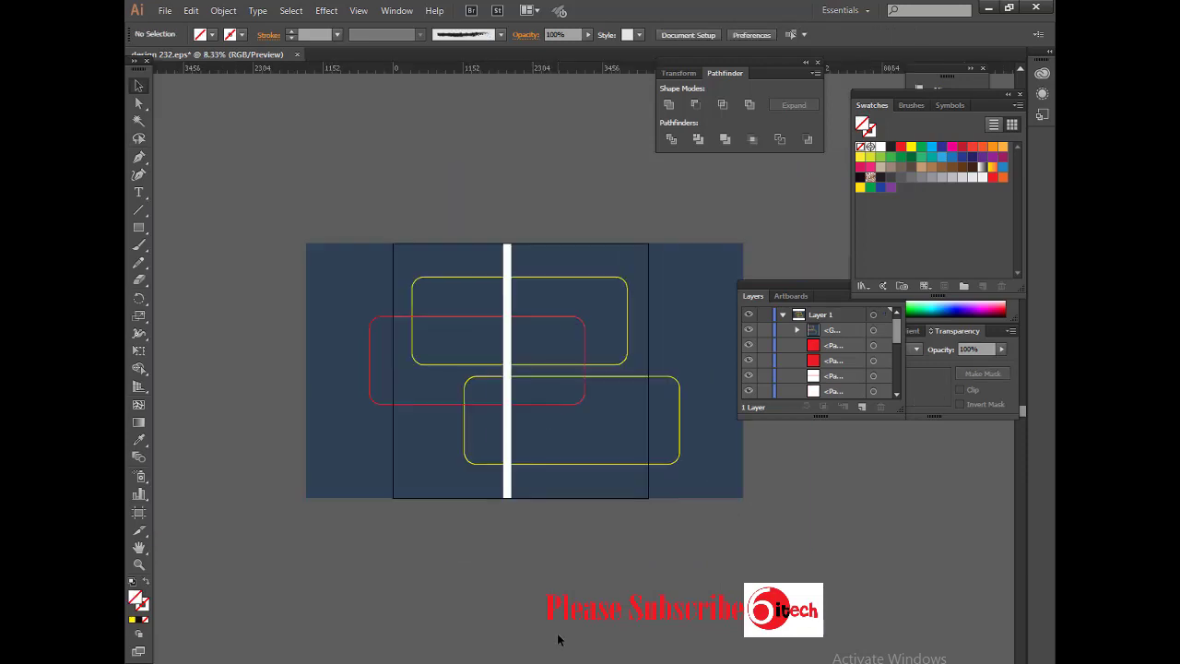
pyautogui.moveTo(328, 219)
pyautogui.mouseDown()
pyautogui.moveTo(686, 504)
pyautogui.moveTo(631, 461)
pyautogui.mouseUp()
pyautogui.hotkey('ctrl', 'shift', 'a')
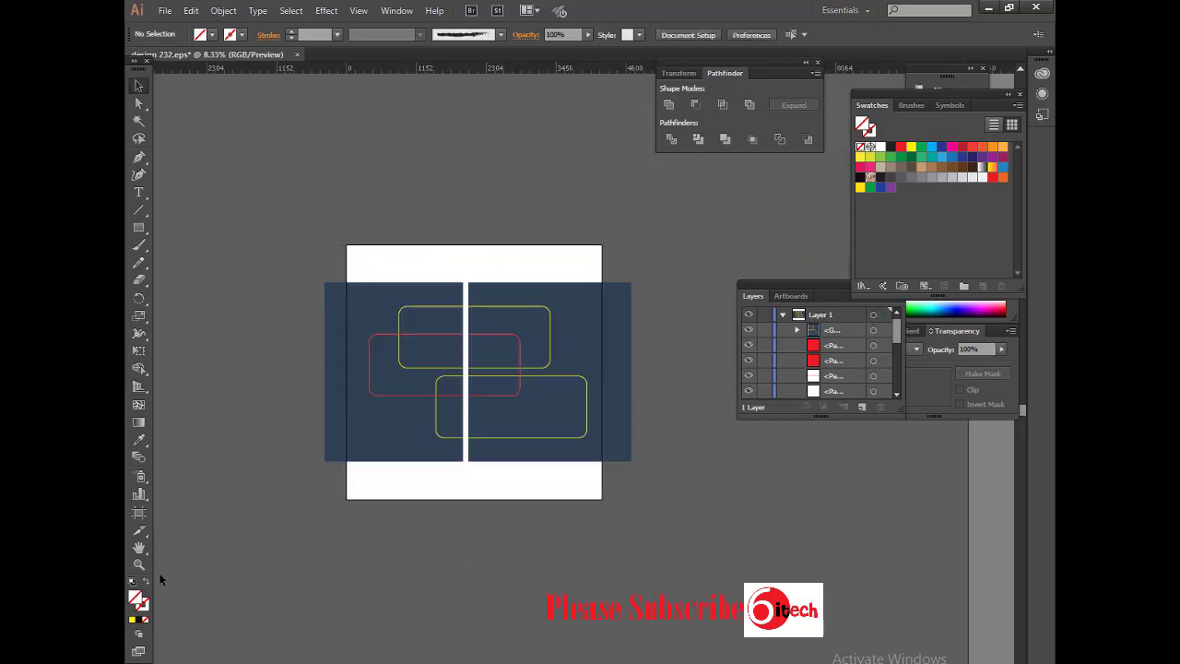
pyautogui.click(587, 483)
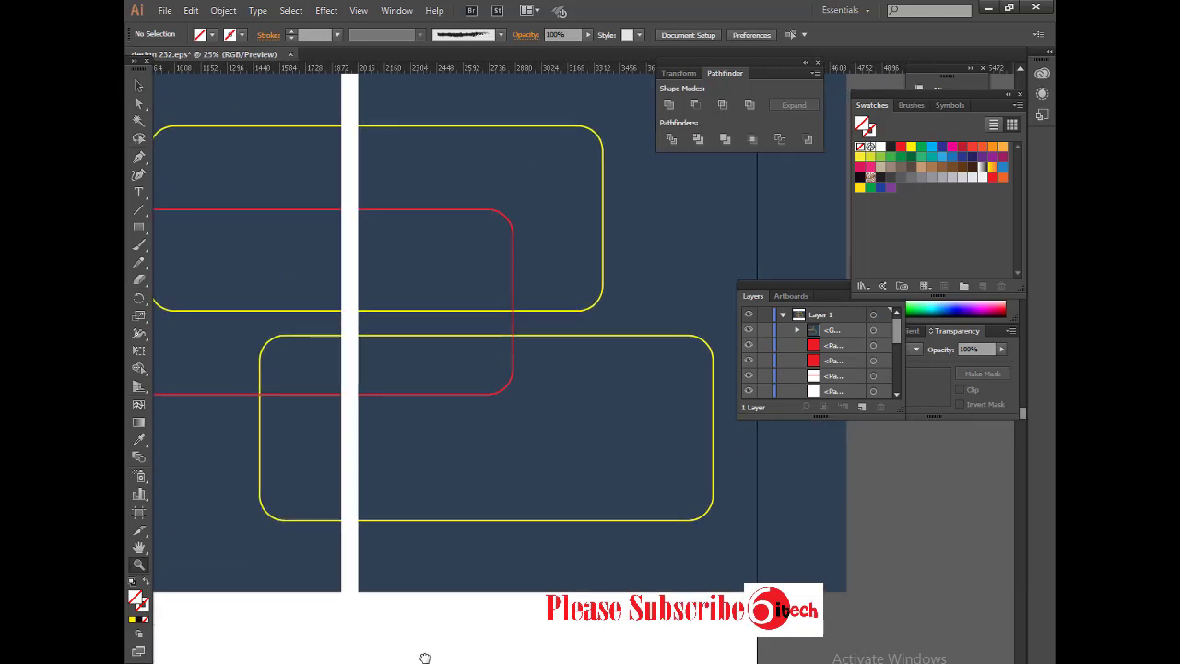
pyautogui.moveTo(424, 656); pyautogui.dragTo(486, 658)
pyautogui.scroll(-5, 486, 658)
pyautogui.hotkey('ctrl', '-')
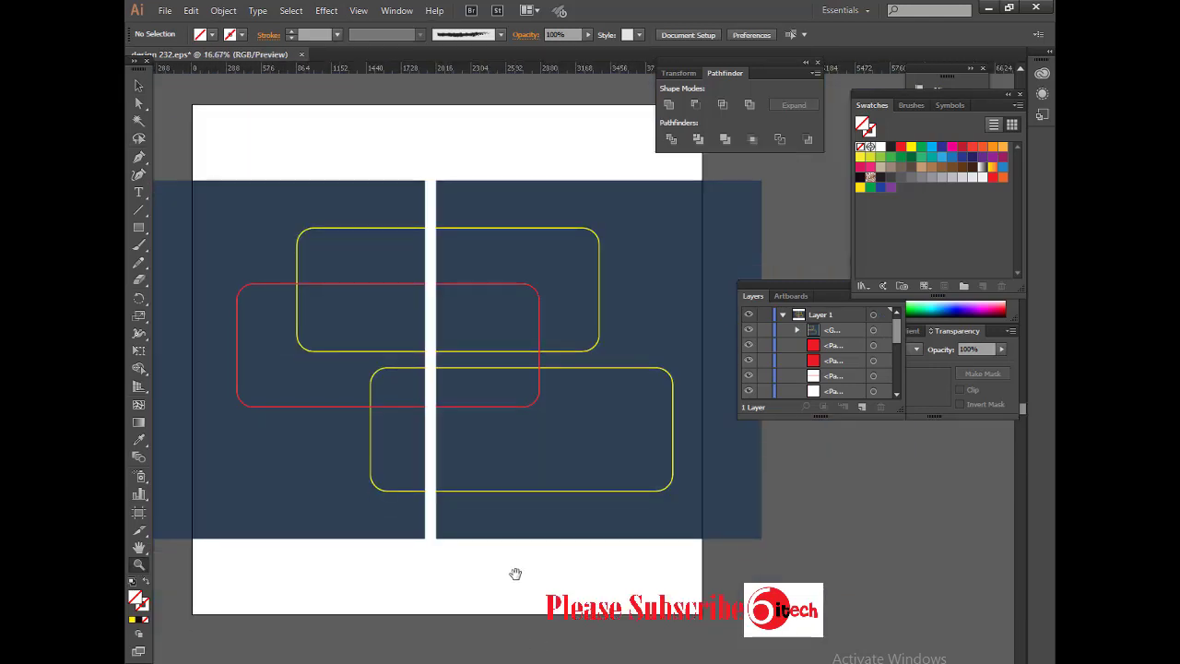
pyautogui.moveTo(344, 494)
pyautogui.mouseDown()
pyautogui.moveTo(359, 288)
pyautogui.moveTo(494, 560)
pyautogui.moveTo(542, 534)
pyautogui.mouseUp()
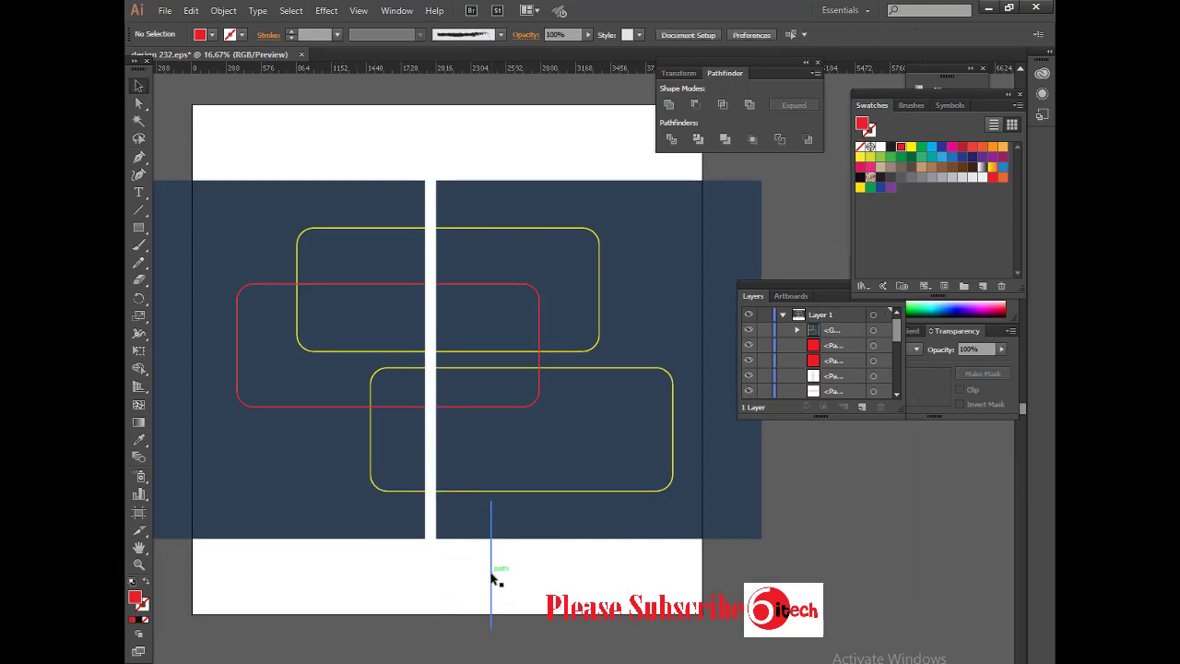
# Step: Bring the bar in front of the artwork and move it up across the top outline
pyautogui.moveTo(495, 575); pyautogui.dragTo(503, 269)
pyautogui.click(810, 222)
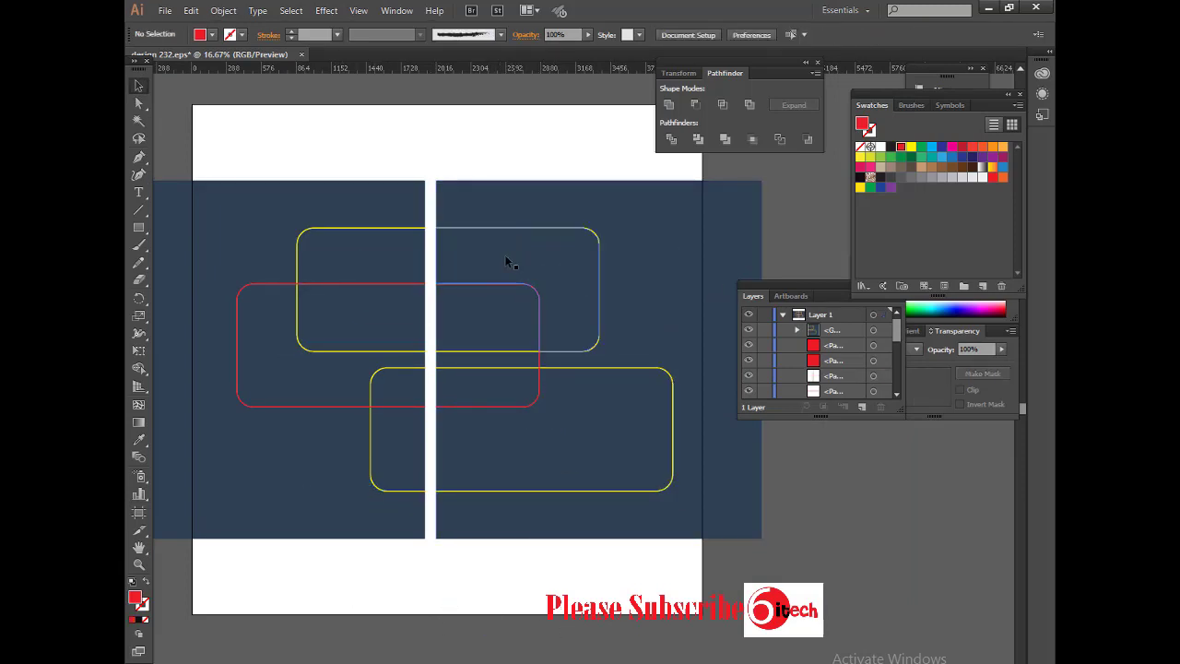
pyautogui.hotkey('ctrl', 'z')
pyautogui.rightClick(490, 345)
pyautogui.click(689, 549)
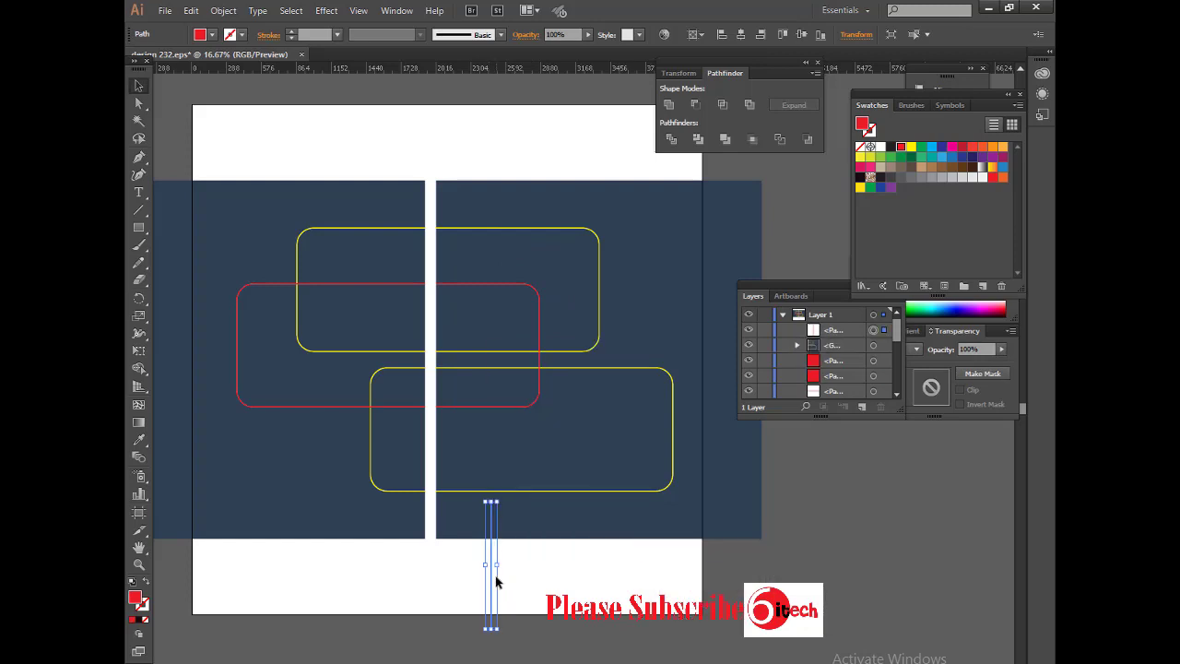
pyautogui.moveTo(489, 571)
pyautogui.mouseDown()
pyautogui.moveTo(490, 266)
pyautogui.moveTo(610, 393)
pyautogui.moveTo(340, 406)
pyautogui.mouseUp()
pyautogui.hotkey('ctrl', 'shift', 'a')
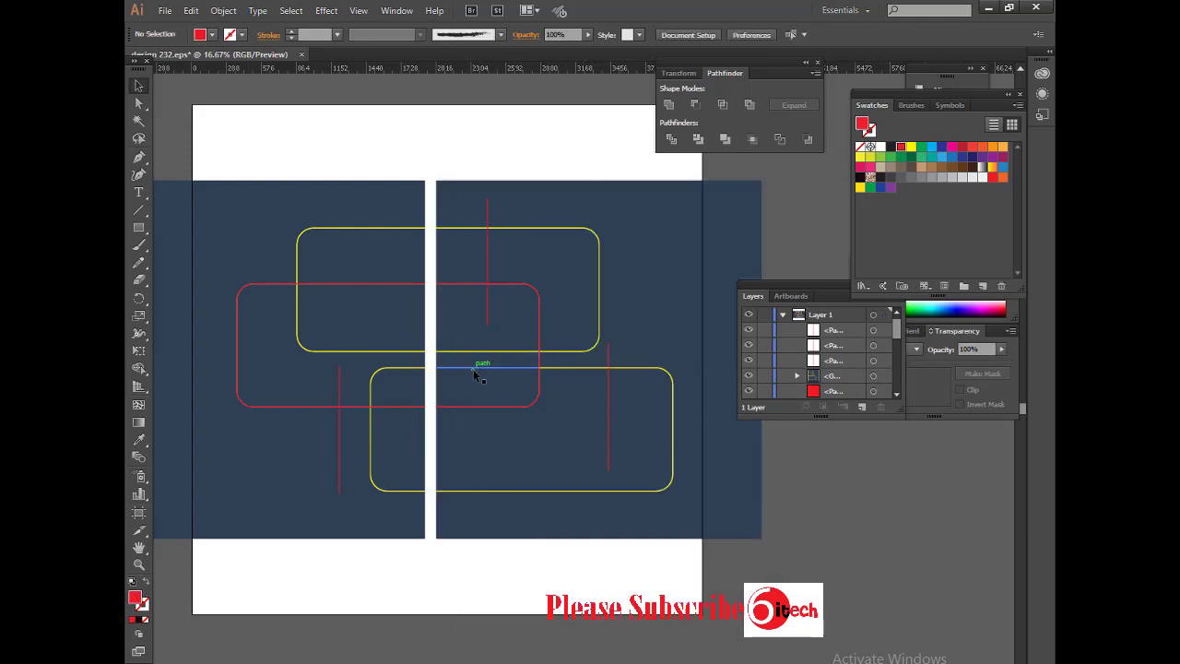
# Step: Ungroup the right-half pieces and add copies of the short red and yellow accent lines
pyautogui.moveTo(473, 369); pyautogui.dragTo(480, 448)
pyautogui.rightClick(474, 367)
pyautogui.click(516, 450)
pyautogui.click(465, 386)
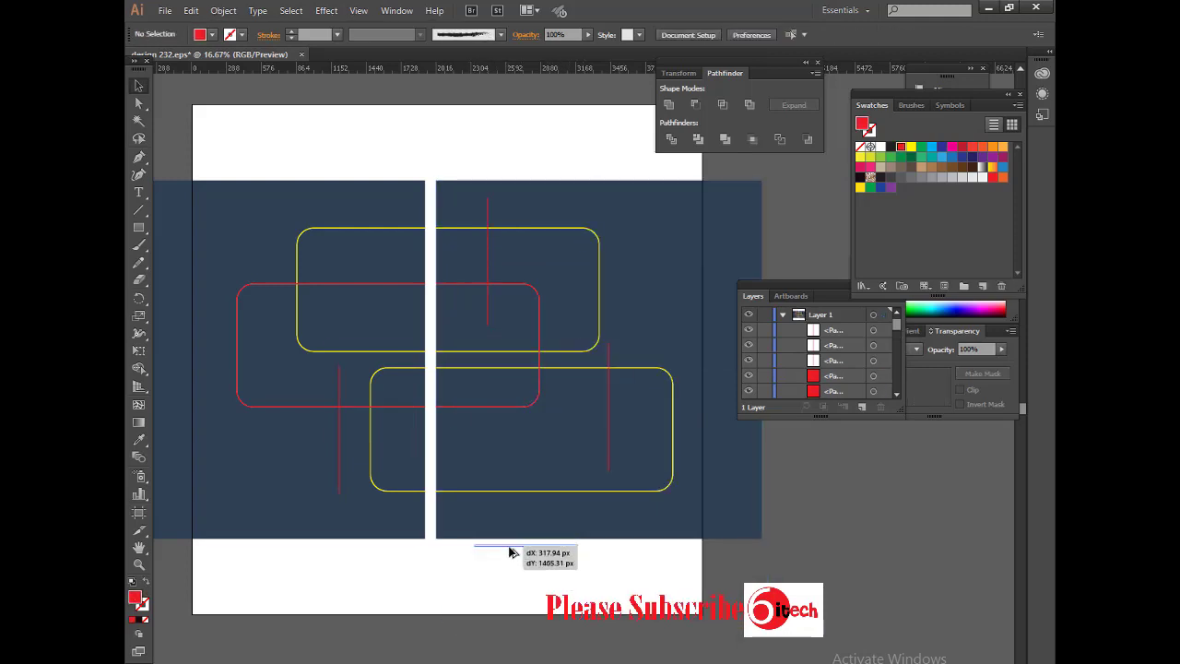
pyautogui.moveTo(510, 551)
pyautogui.mouseDown()
pyautogui.moveTo(506, 418)
pyautogui.moveTo(350, 267)
pyautogui.moveTo(616, 274)
pyautogui.moveTo(639, 470)
pyautogui.mouseUp()
pyautogui.click(719, 588)
pyautogui.hscroll(-1, 662, 523)
pyautogui.moveTo(662, 524); pyautogui.dragTo(290, 452)
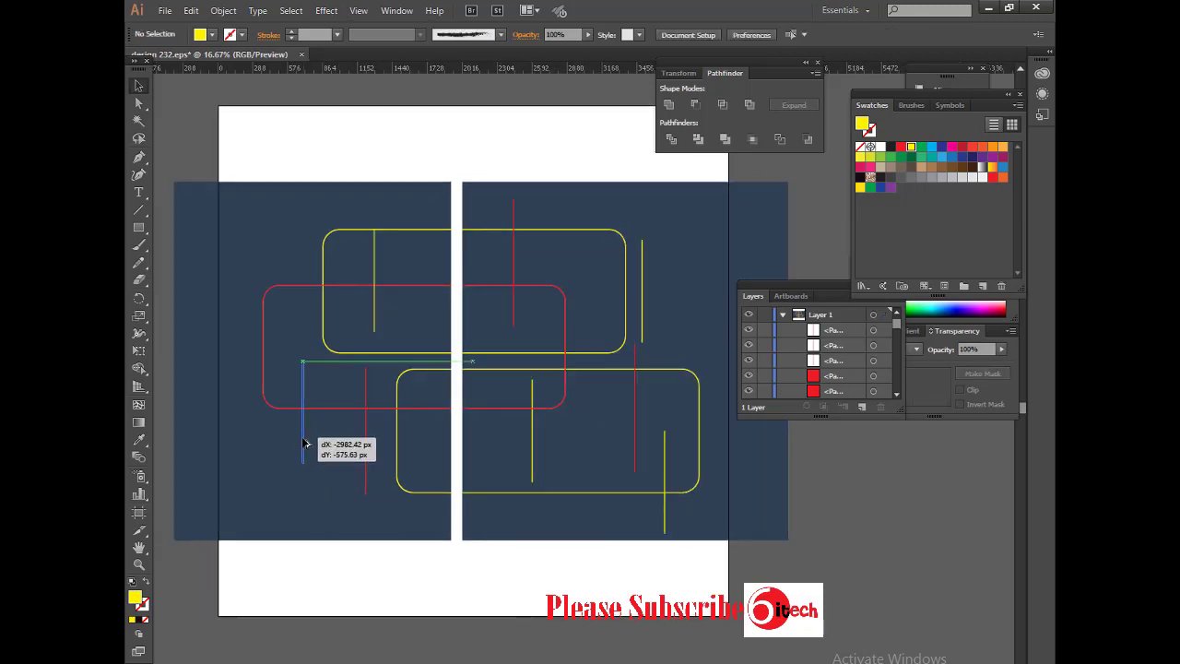
# Step: Scale the whole design down so it fits inside the artboard
pyautogui.hotkey('ctrl', 'a')
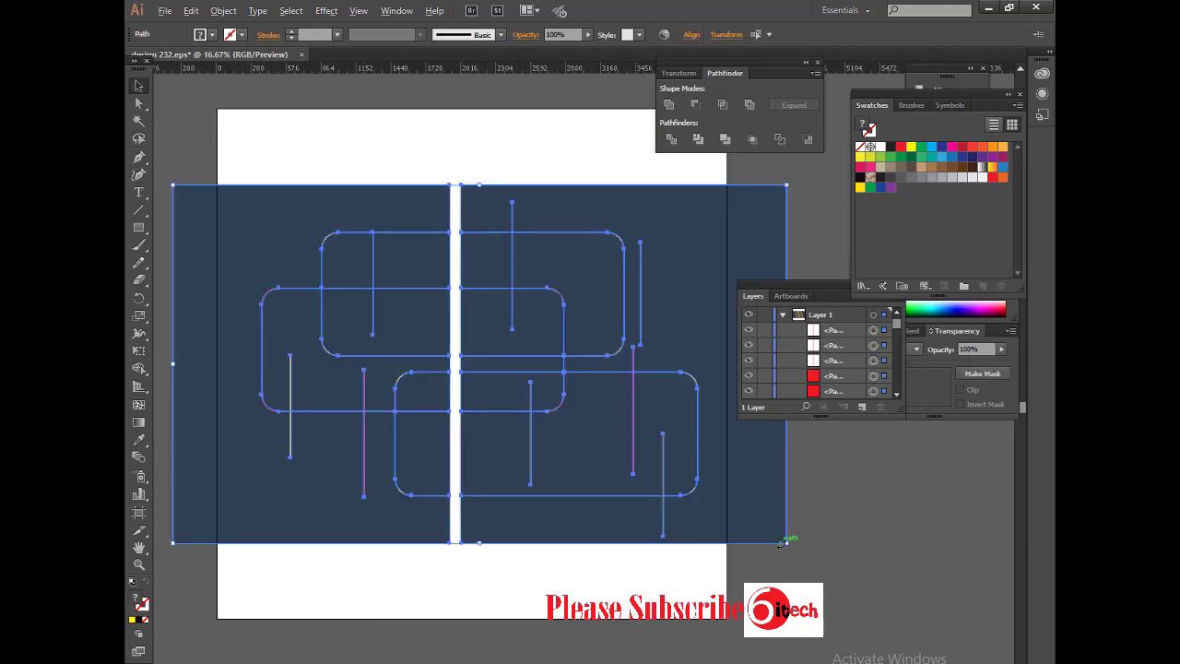
pyautogui.moveTo(172, 185); pyautogui.dragTo(251, 231)
pyautogui.hotkey('ctrl', 'shift', 'a')
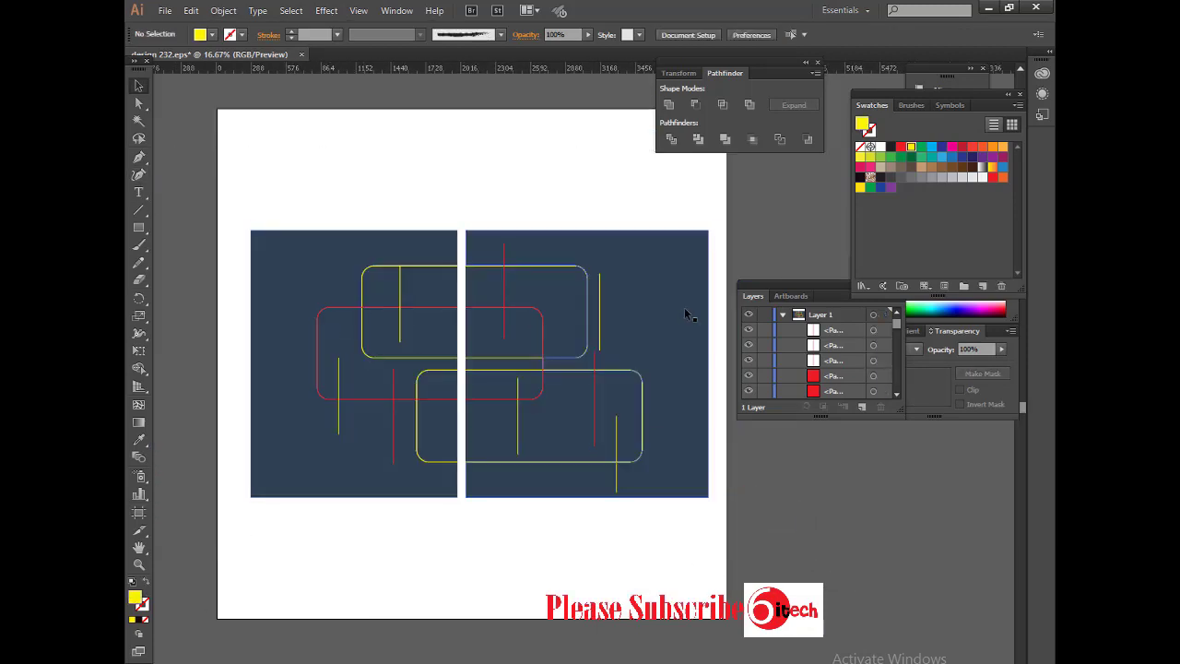
# Step: Delete the right navy panel
pyautogui.click(684, 307)
pyautogui.moveTo(711, 390); pyautogui.dragTo(717, 417)
pyautogui.press('Delete')
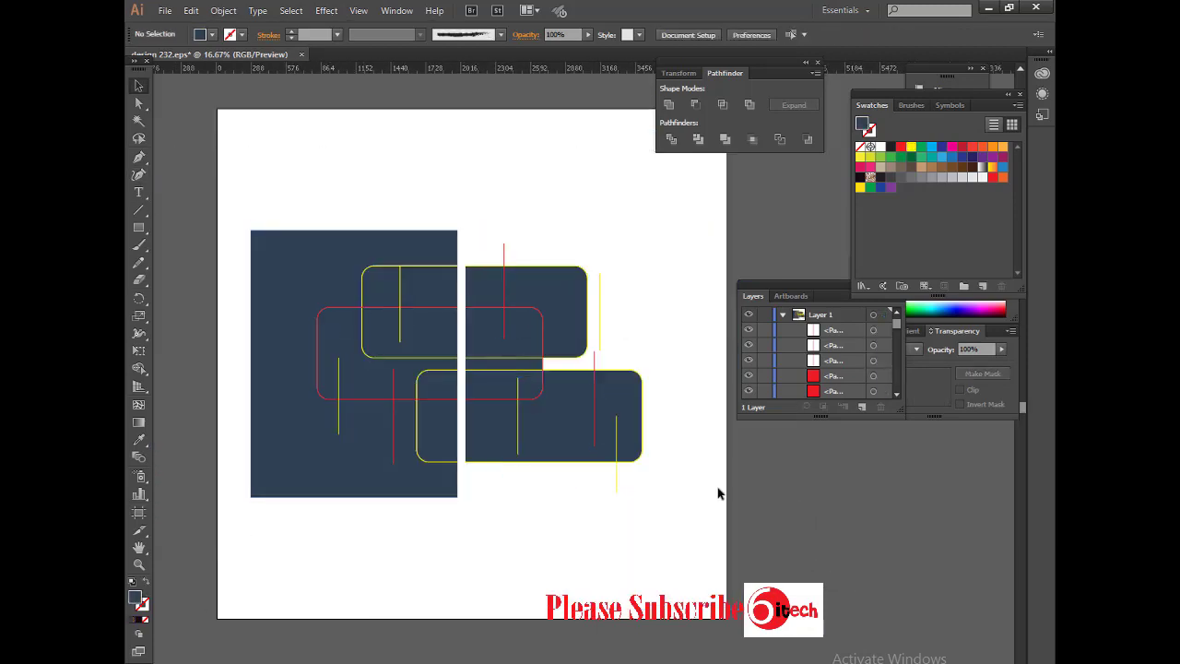
pyautogui.moveTo(718, 493); pyautogui.dragTo(489, 175)
pyautogui.click(749, 554)
# Step: Check the remaining artwork in Outline mode, then return to Preview
pyautogui.moveTo(245, 184); pyautogui.dragTo(647, 535)
pyautogui.rightClick(458, 390)
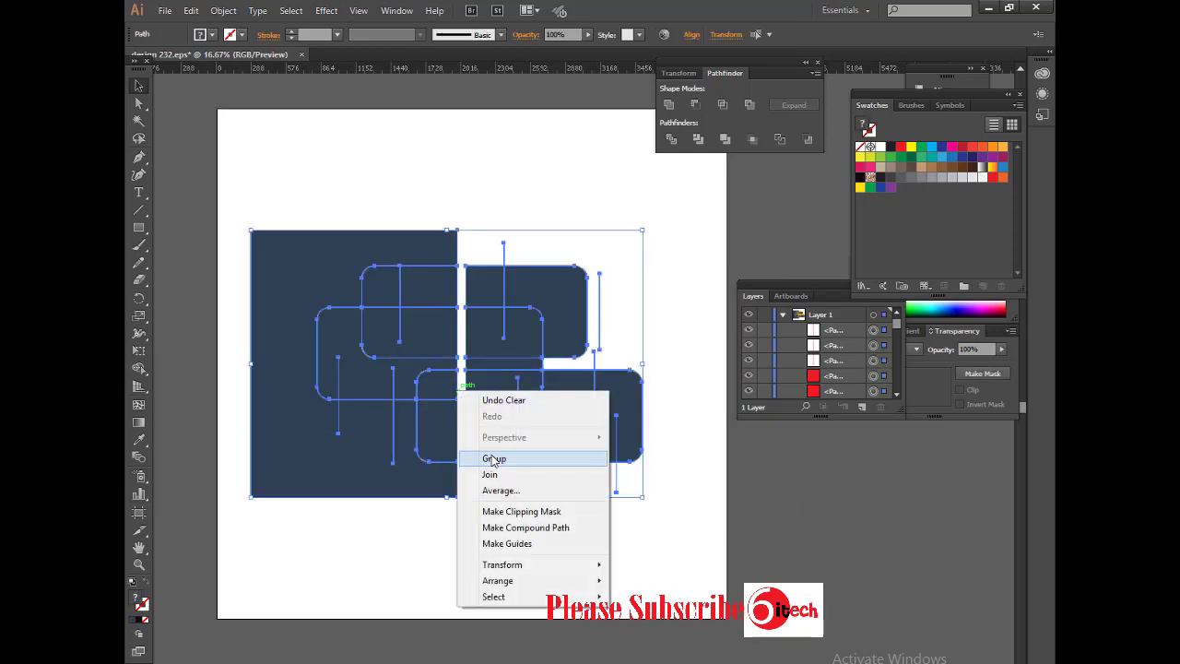
pyautogui.click(755, 511)
pyautogui.click(755, 511)
pyautogui.hotkey('ctrl', 'y')
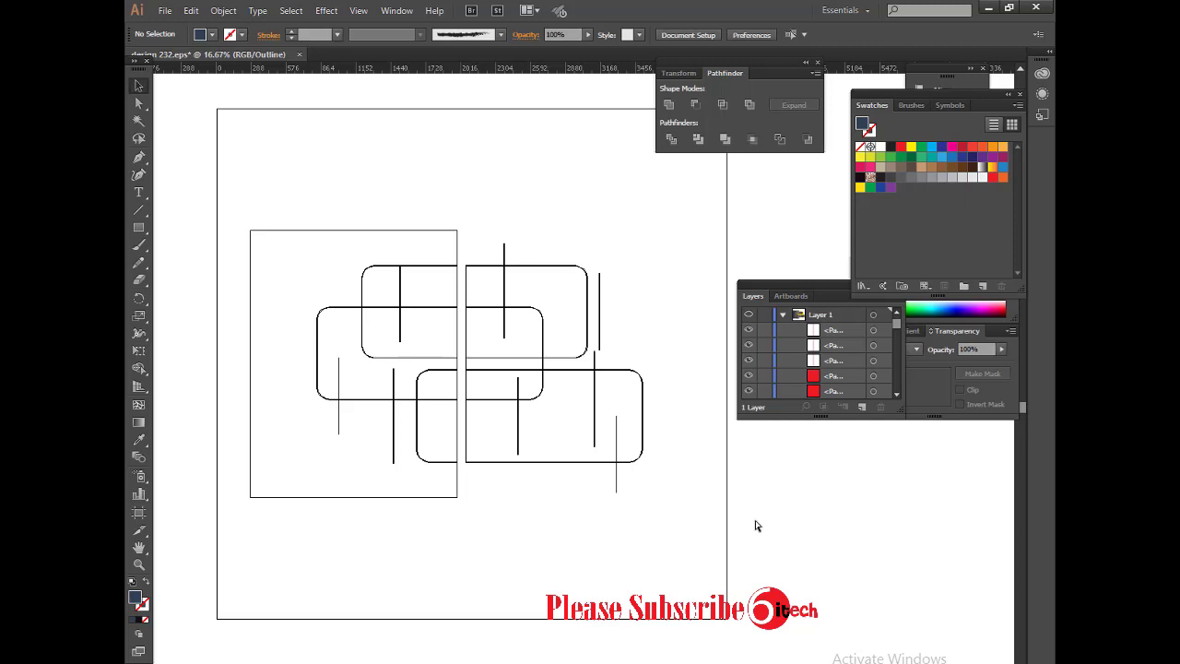
pyautogui.hotkey('ctrl', 'y')
# Step: Scale the artwork up to fill the page
pyautogui.moveTo(259, 172); pyautogui.dragTo(700, 544)
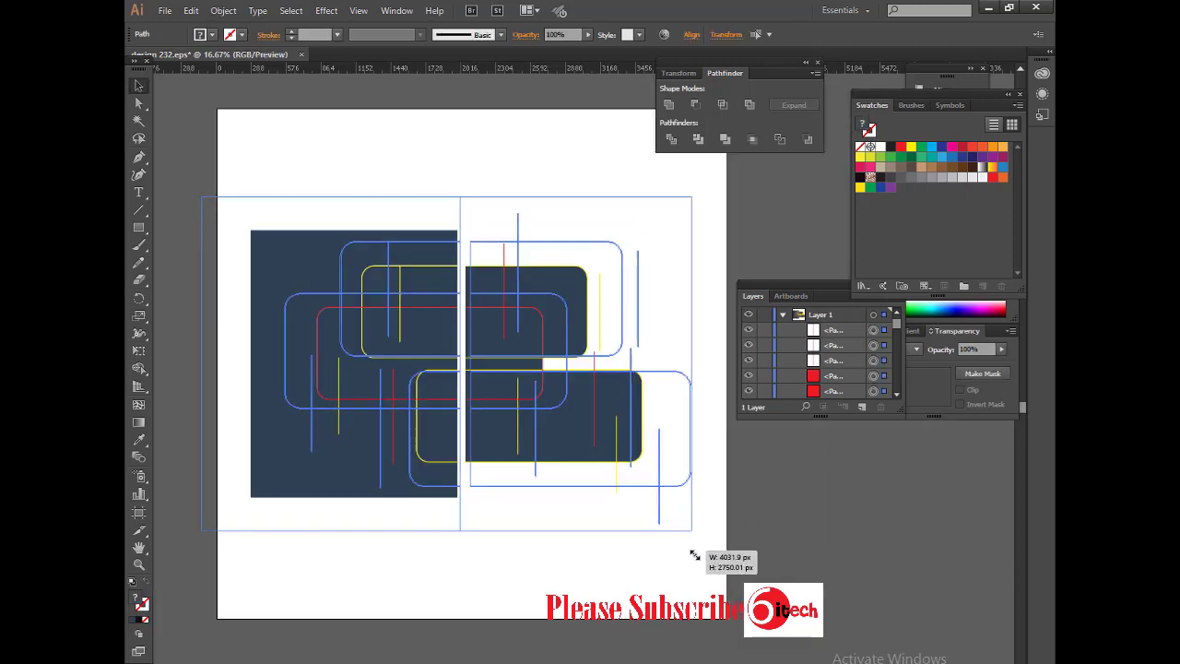
pyautogui.moveTo(452, 432); pyautogui.dragTo(468, 443)
pyautogui.hotkey('shift', 'o')
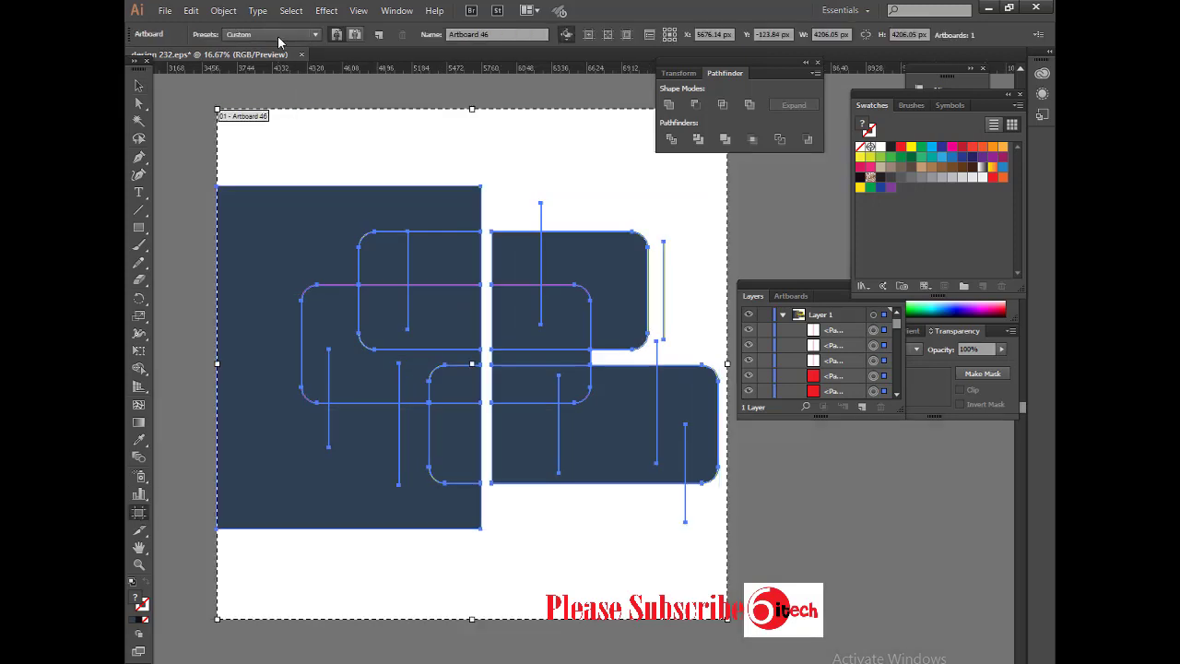
pyautogui.click(139, 87)
pyautogui.click(594, 516)
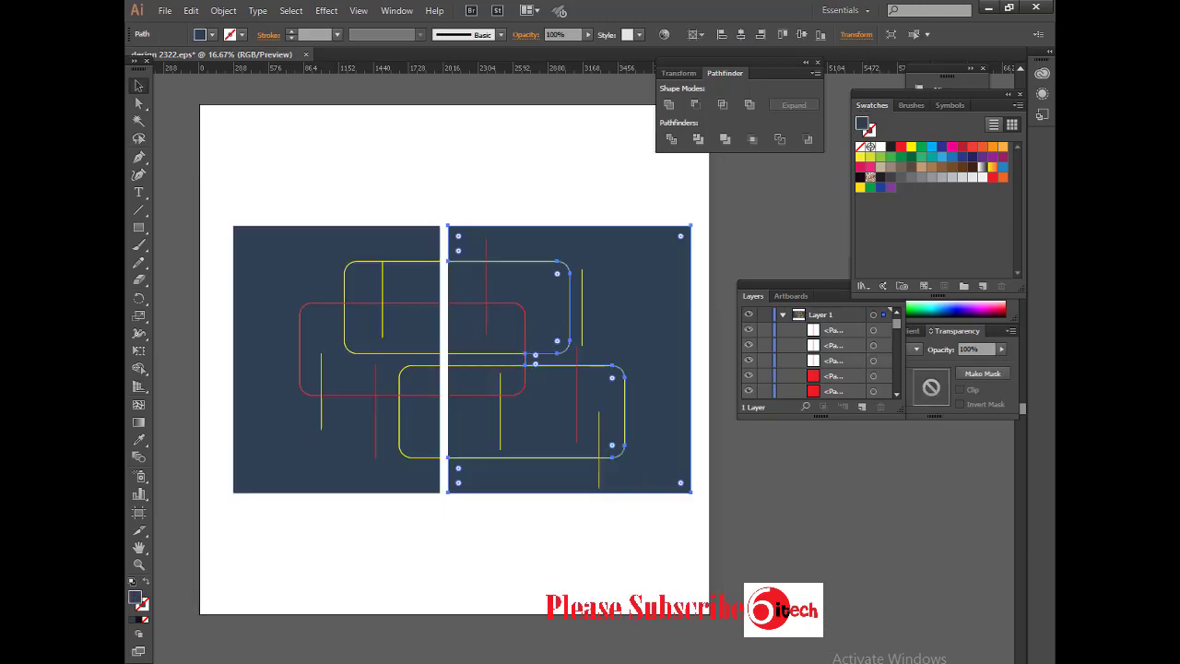
# Step: Fill the right panel orange and the left panel grey-brown
pyautogui.click(687, 391)
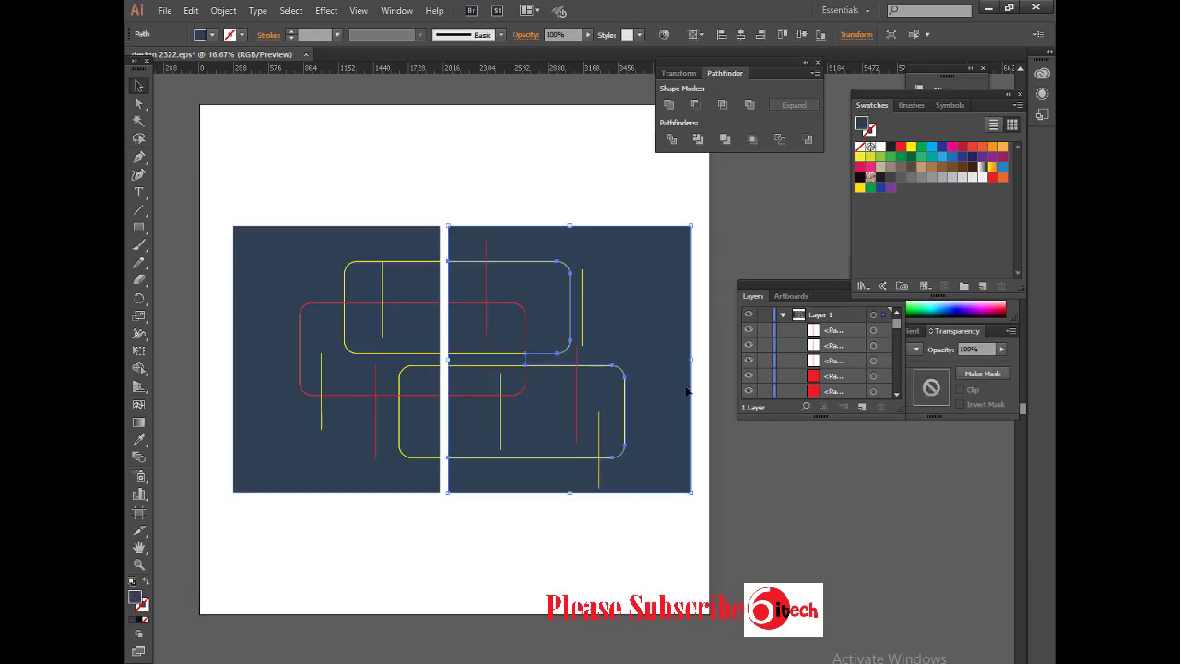
pyautogui.click(903, 147)
pyautogui.click(940, 149)
pyautogui.click(938, 168)
pyautogui.click(993, 177)
pyautogui.click(1003, 177)
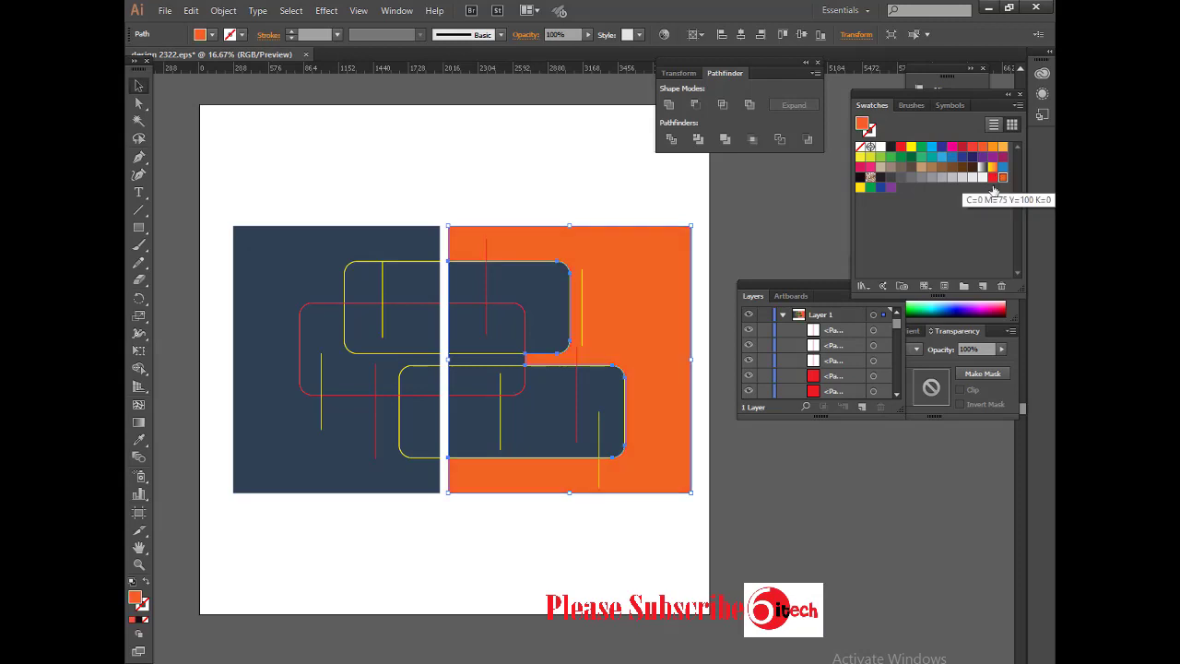
pyautogui.click(699, 528)
pyautogui.click(419, 475)
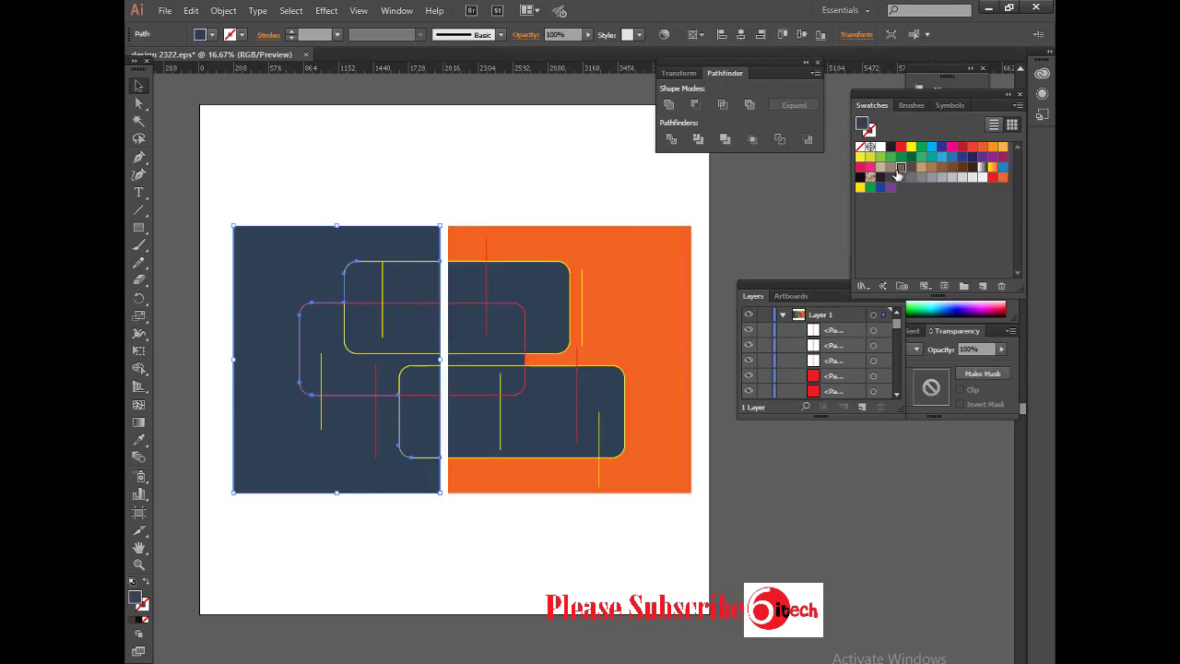
pyautogui.click(897, 168)
pyautogui.click(596, 521)
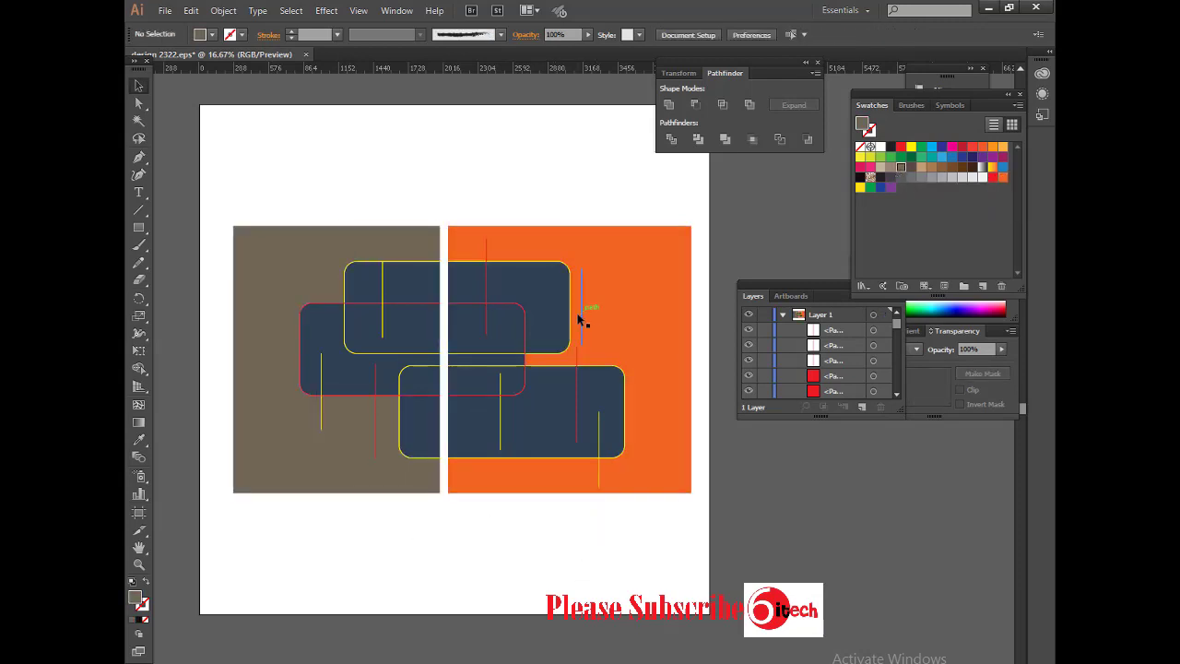
# Step: Group all the artwork together
pyautogui.moveTo(227, 162); pyautogui.dragTo(691, 490)
pyautogui.click(660, 541)
pyautogui.hotkey('ctrl', 'a')
pyautogui.rightClick(474, 348)
pyautogui.click(526, 419)
# Step: Fit the artboard to the artwork bounds
pyautogui.hotkey('shift', 'o')
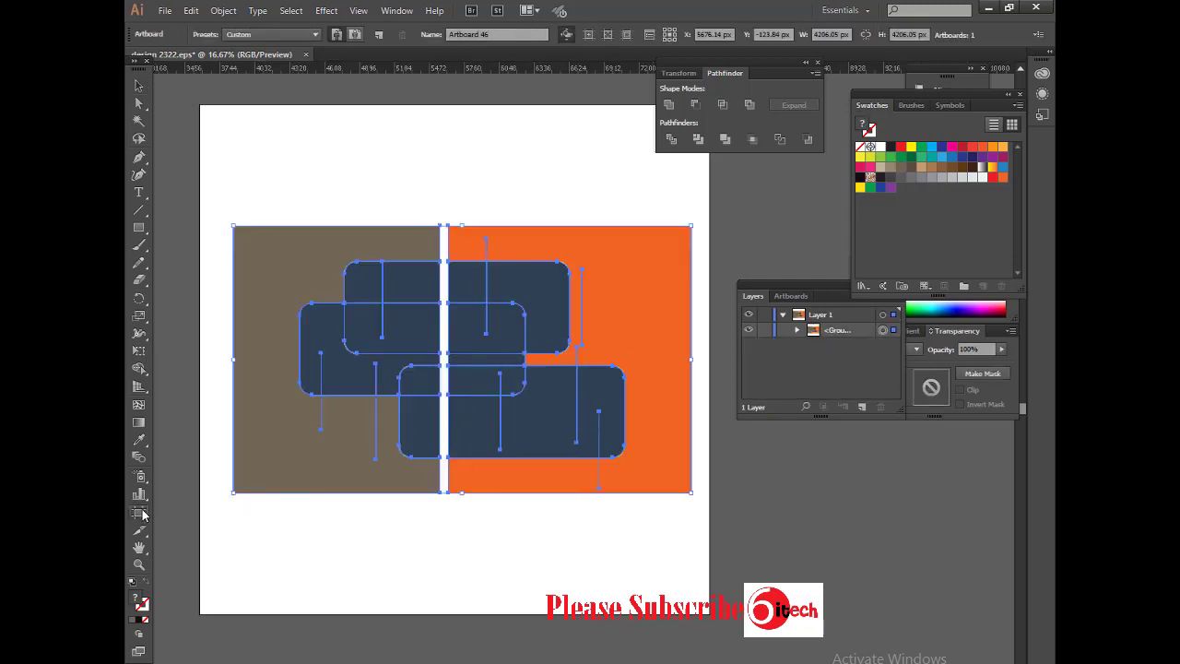
pyautogui.click(276, 34)
pyautogui.click(276, 68)
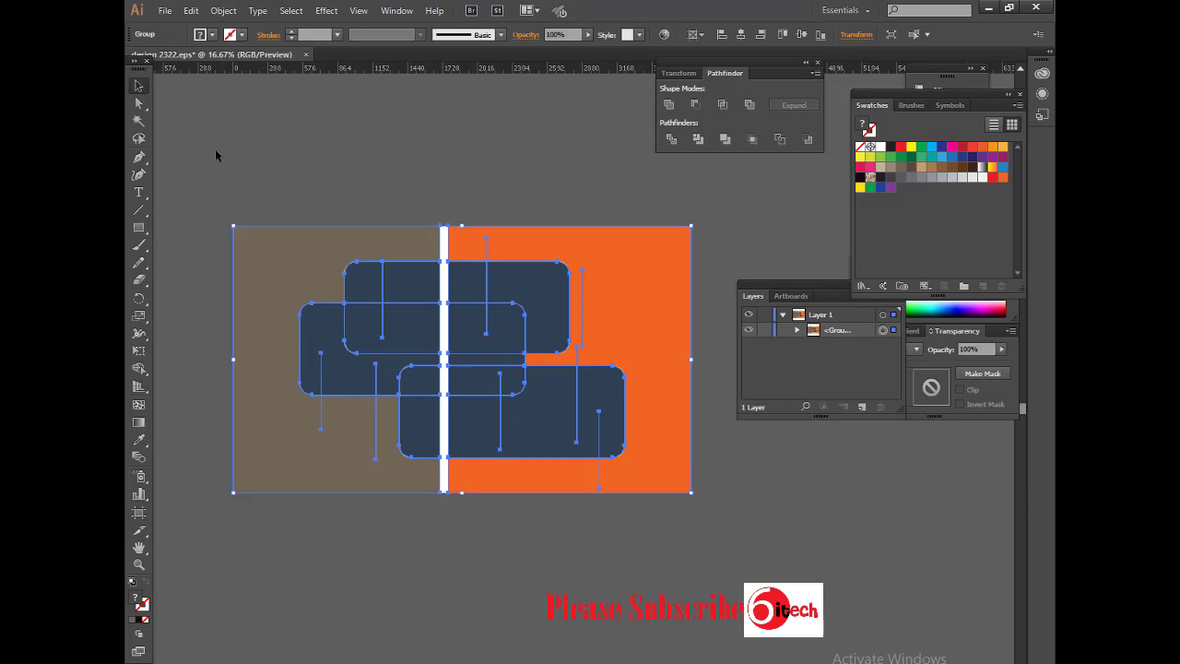
pyautogui.click(164, 11)
pyautogui.click(141, 103)
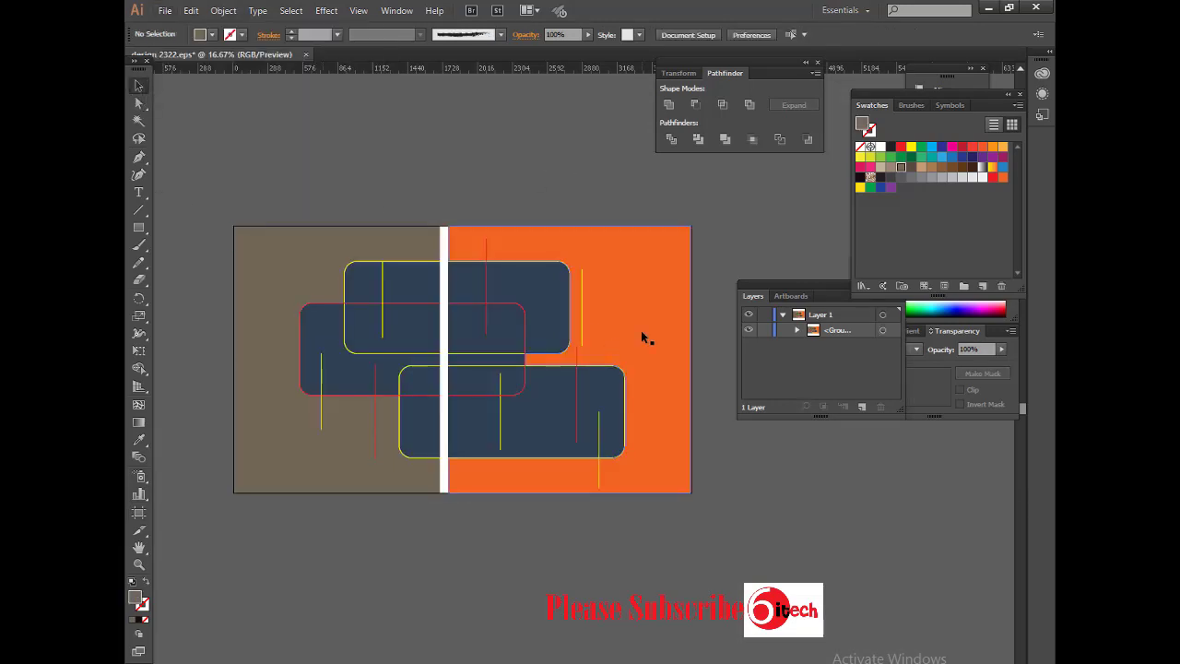
# Step: Ungroup the artwork and fill the right panel beige
pyautogui.rightClick(642, 334)
pyautogui.click(680, 416)
pyautogui.click(646, 399)
pyautogui.click(911, 167)
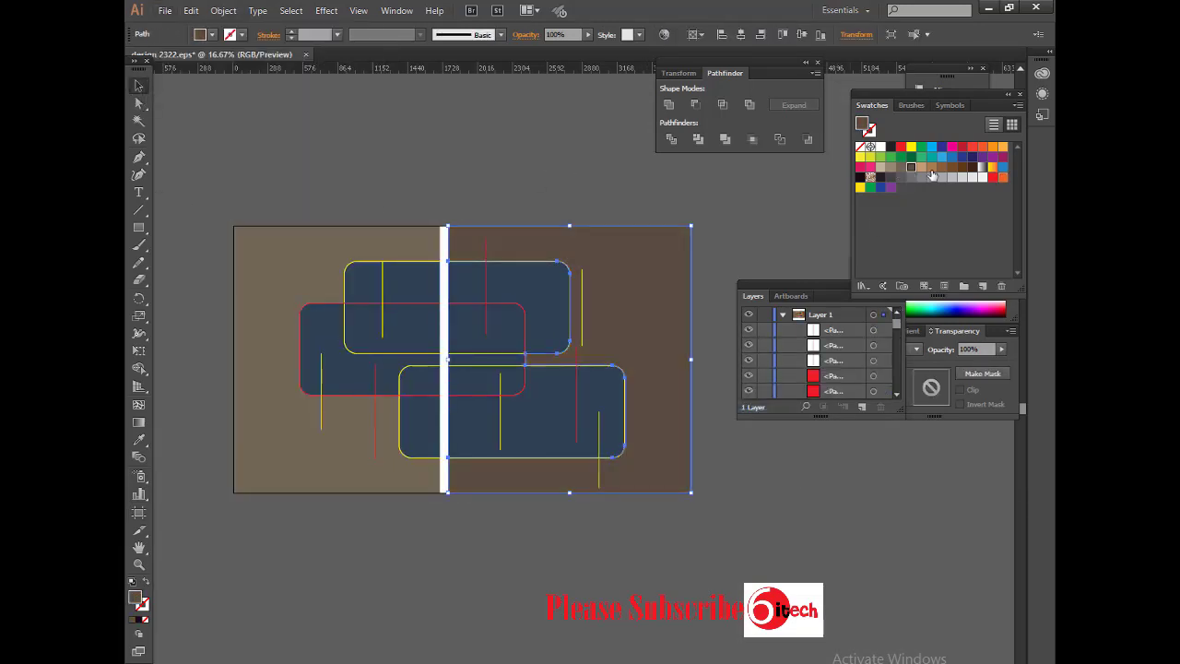
pyautogui.click(941, 167)
pyautogui.click(952, 166)
pyautogui.click(922, 167)
pyautogui.click(921, 177)
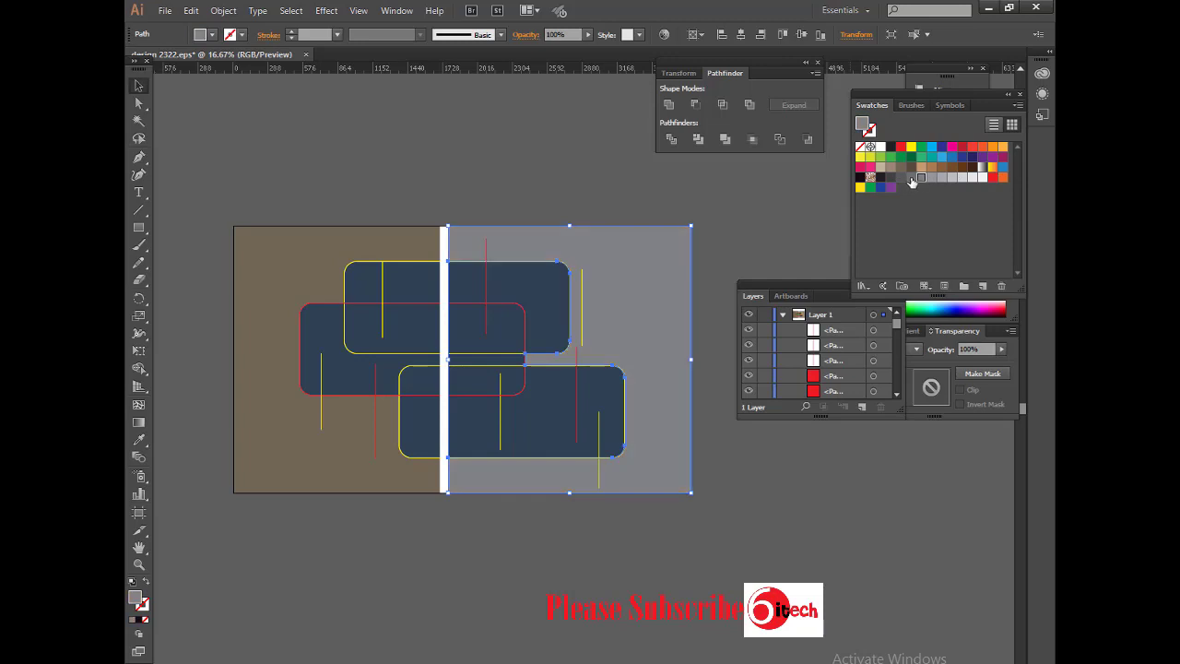
pyautogui.click(910, 177)
pyautogui.click(880, 167)
pyautogui.click(765, 477)
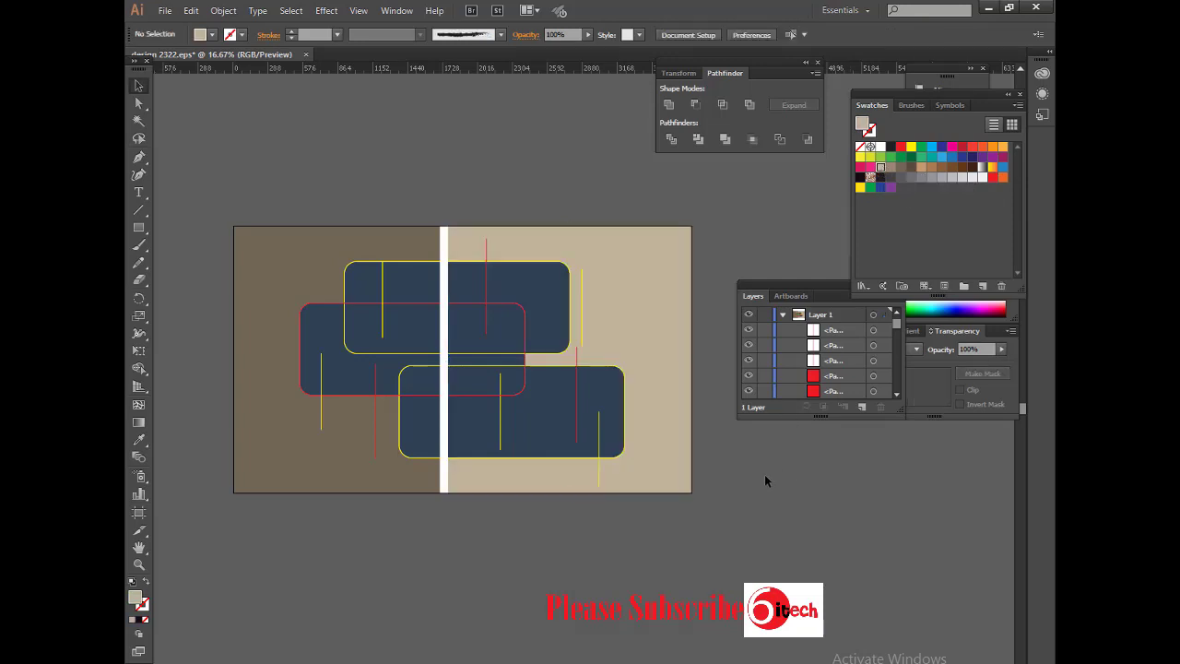
# Step: Fill the three rounded rectangles light gray
pyautogui.click(549, 433)
pyautogui.click(931, 146)
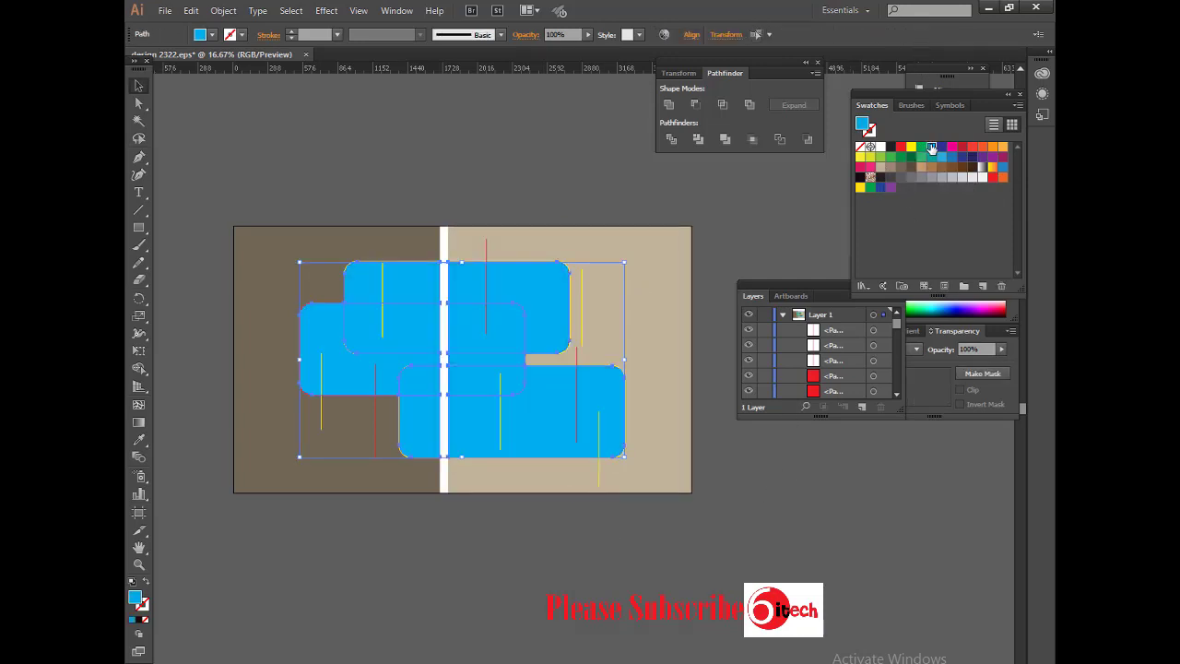
pyautogui.click(972, 169)
pyautogui.click(993, 169)
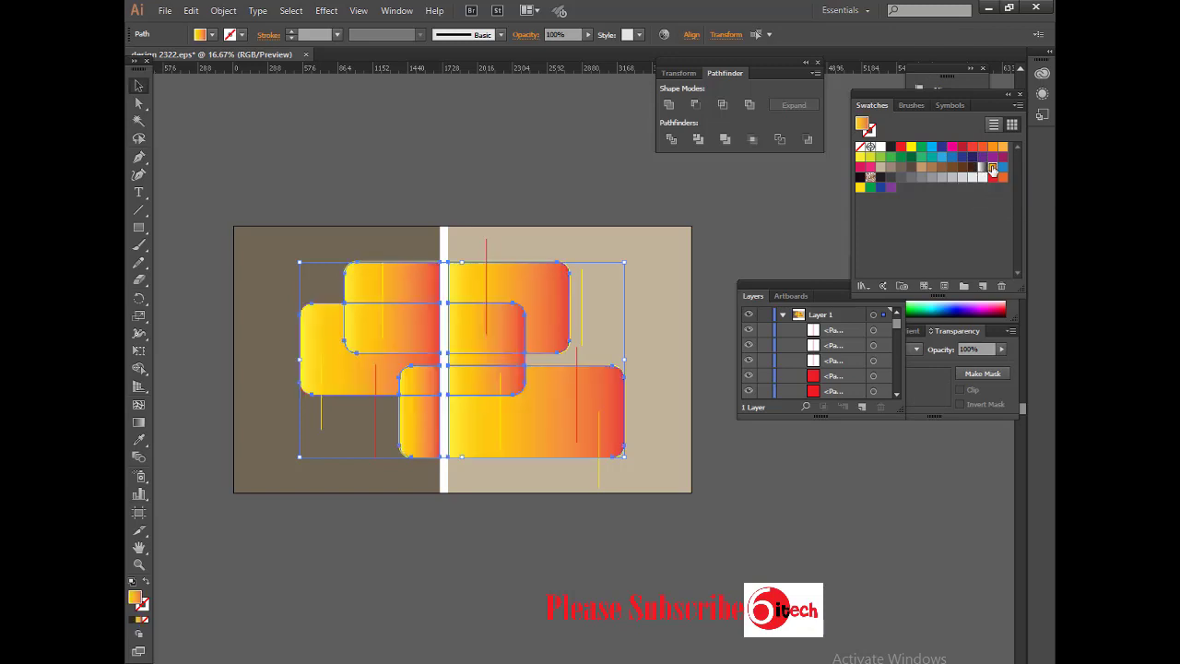
pyautogui.click(951, 177)
pyautogui.click(961, 177)
pyautogui.click(822, 471)
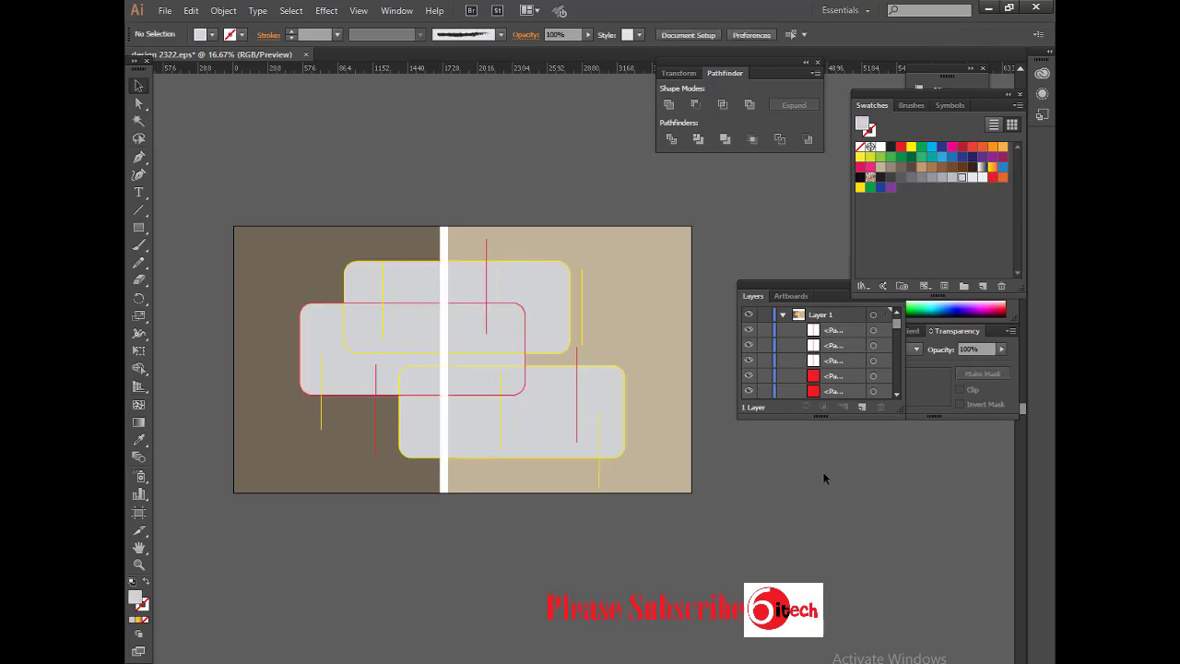
# Step: Give the yellow outlines and accent lines a dark stroke, keeping the red ones
pyautogui.click(582, 318)
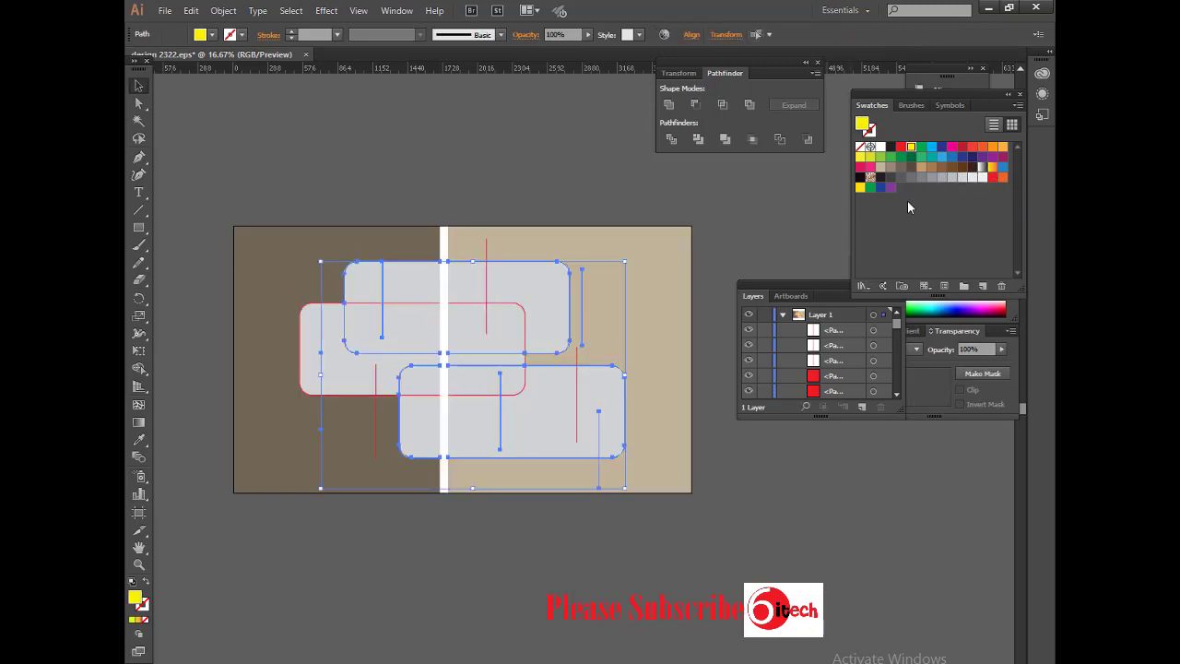
pyautogui.click(790, 503)
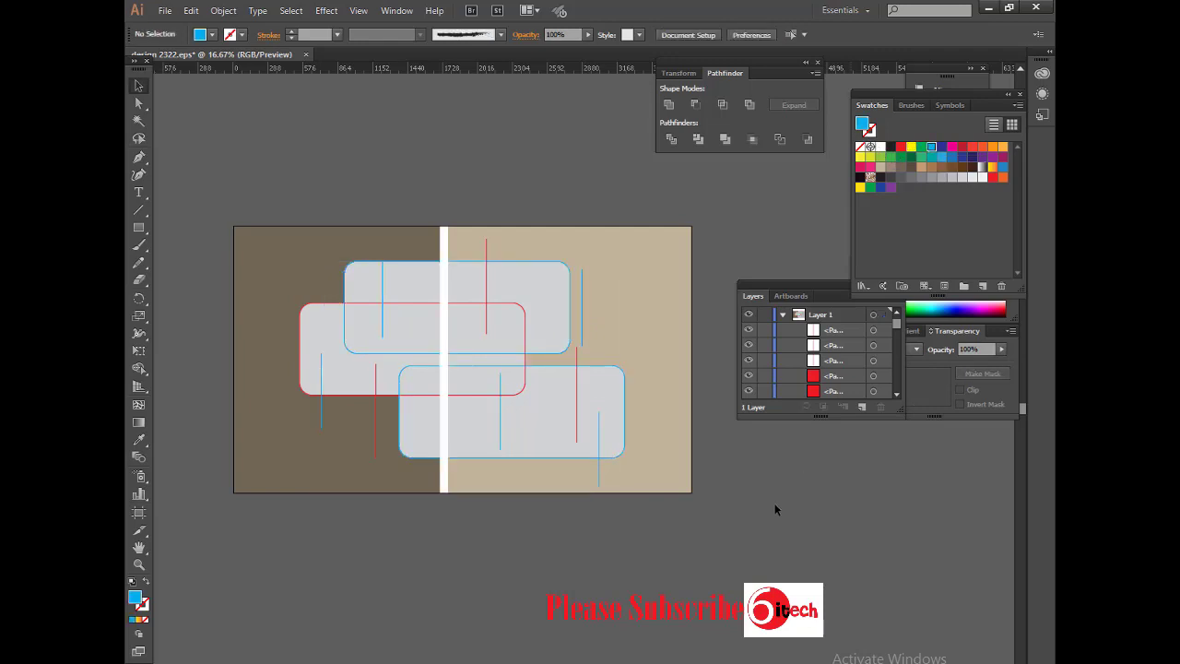
pyautogui.click(578, 398)
pyautogui.click(588, 318)
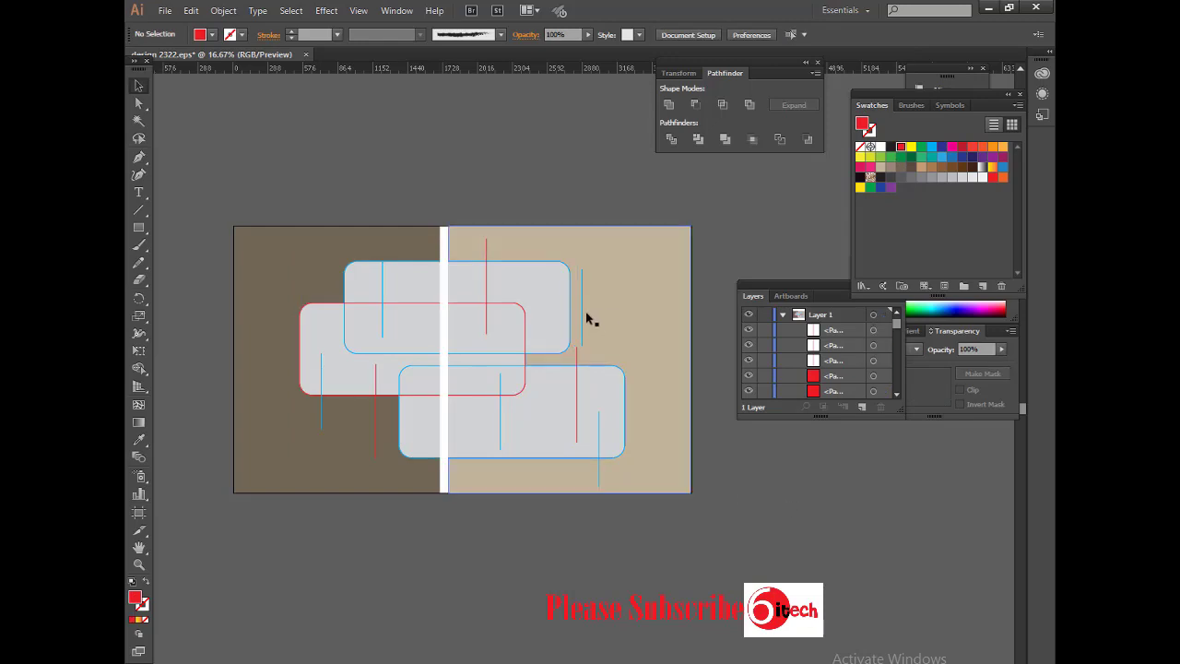
pyautogui.click(820, 504)
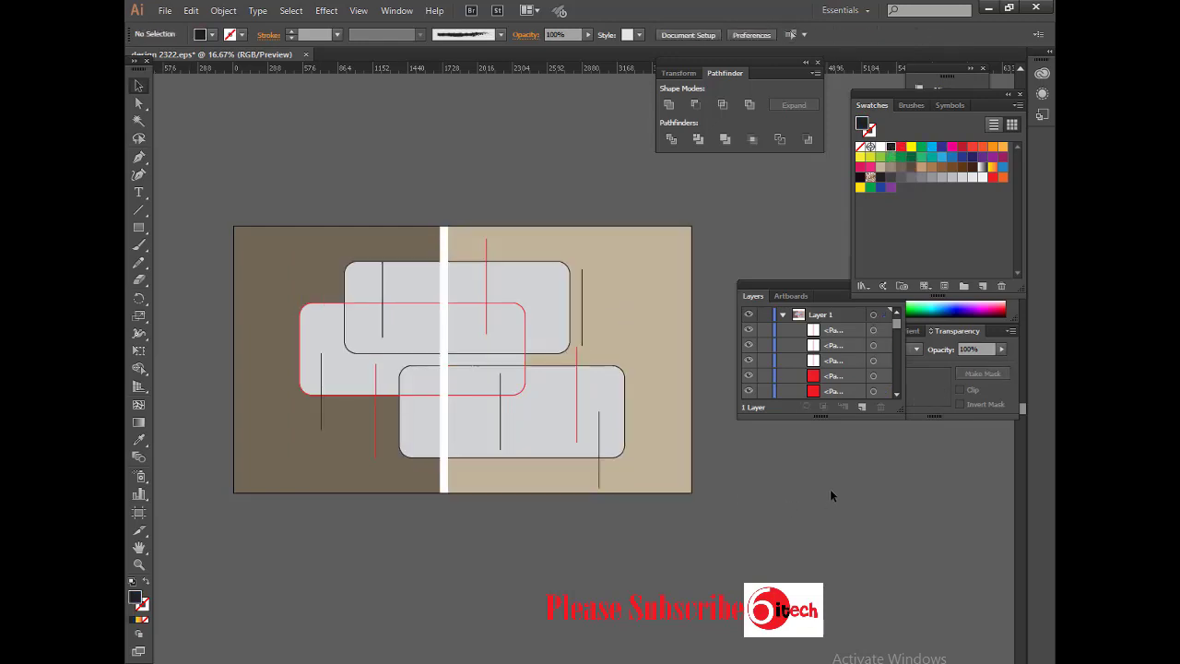
pyautogui.click(165, 11)
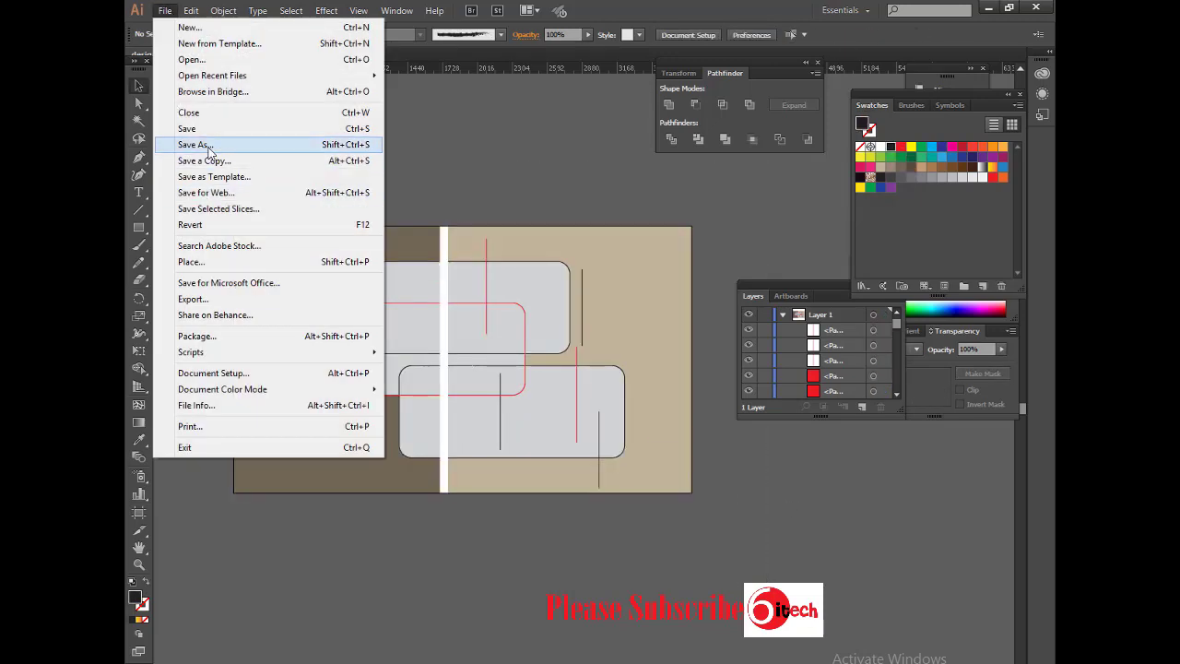